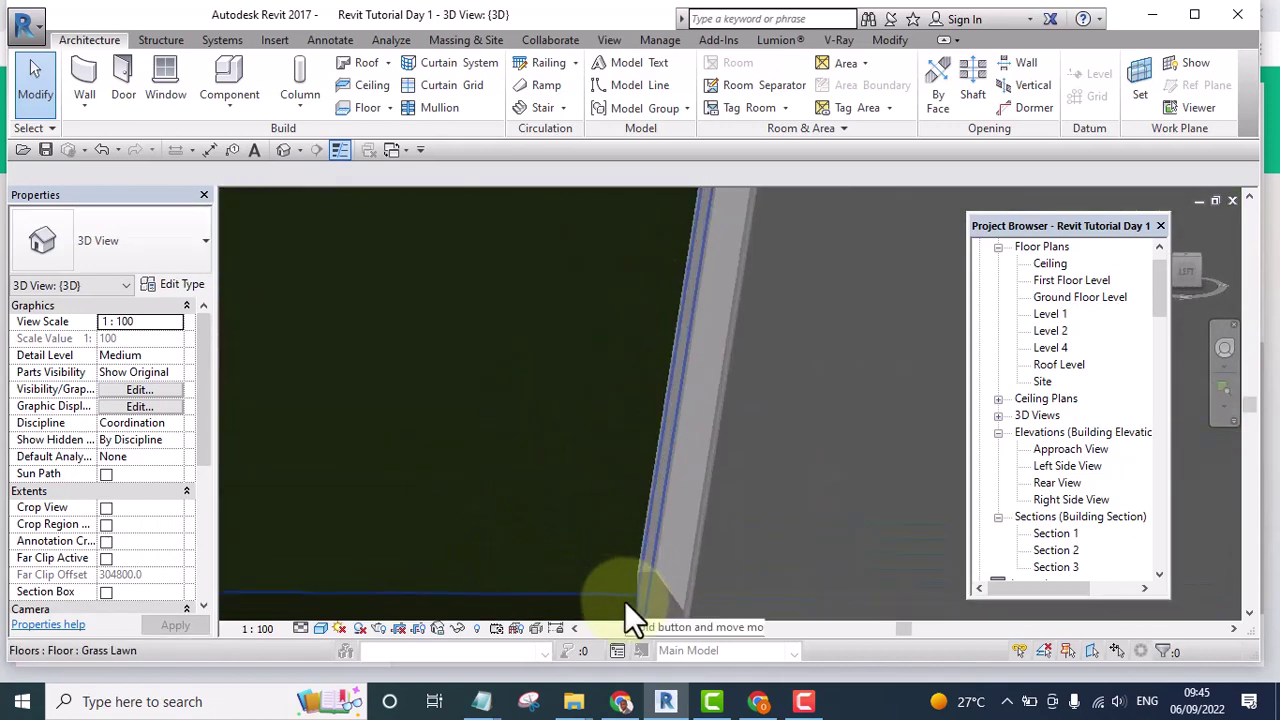
# Orbit and zoom the 3D view to inspect the existing slab-edge kerb and pillars.
pyautogui.moveTo(624, 600)
pyautogui.keyDown('shift'); pyautogui.mouseDown(button='middle')
pyautogui.moveTo(594, 571)
pyautogui.moveTo(552, 579)
pyautogui.moveTo(669, 597)
pyautogui.moveTo(623, 514)
pyautogui.moveTo(651, 563)
pyautogui.moveTo(597, 623)
pyautogui.mouseUp(button='middle'); pyautogui.keyUp('shift')
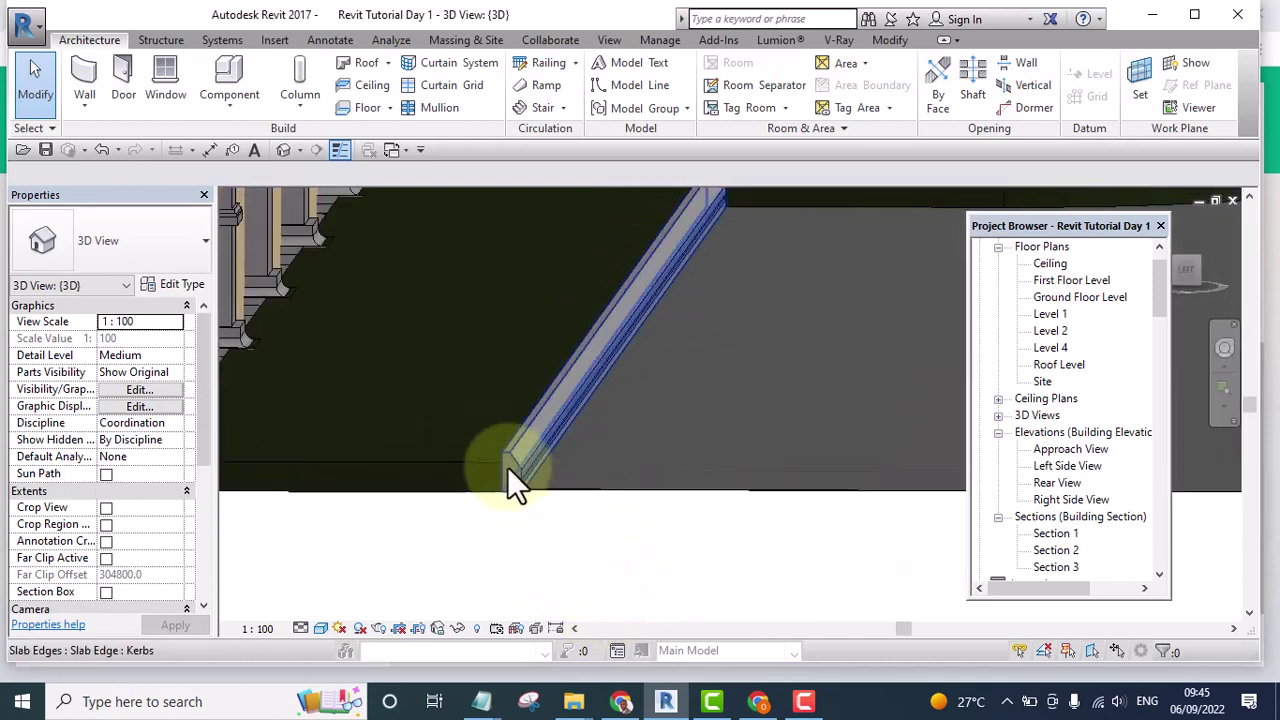
pyautogui.moveTo(507, 466)
pyautogui.keyDown('shift'); pyautogui.mouseDown(button='middle')
pyautogui.moveTo(492, 462)
pyautogui.moveTo(517, 517)
pyautogui.moveTo(617, 547)
pyautogui.moveTo(545, 543)
pyautogui.moveTo(566, 571)
pyautogui.moveTo(520, 470)
pyautogui.moveTo(593, 440)
pyautogui.moveTo(542, 533)
pyautogui.moveTo(680, 570)
pyautogui.moveTo(671, 594)
pyautogui.moveTo(643, 571)
pyautogui.moveTo(675, 567)
pyautogui.moveTo(533, 527)
pyautogui.moveTo(666, 528)
pyautogui.moveTo(380, 514)
pyautogui.moveTo(718, 405)
pyautogui.mouseUp(button='middle'); pyautogui.keyUp('shift')
pyautogui.scroll(-2, 541, 530)
pyautogui.scroll(3, 448, 482)
pyautogui.scroll(2, 442, 469)
pyautogui.scroll(2, 442, 469)
pyautogui.scroll(-2, 380, 514)
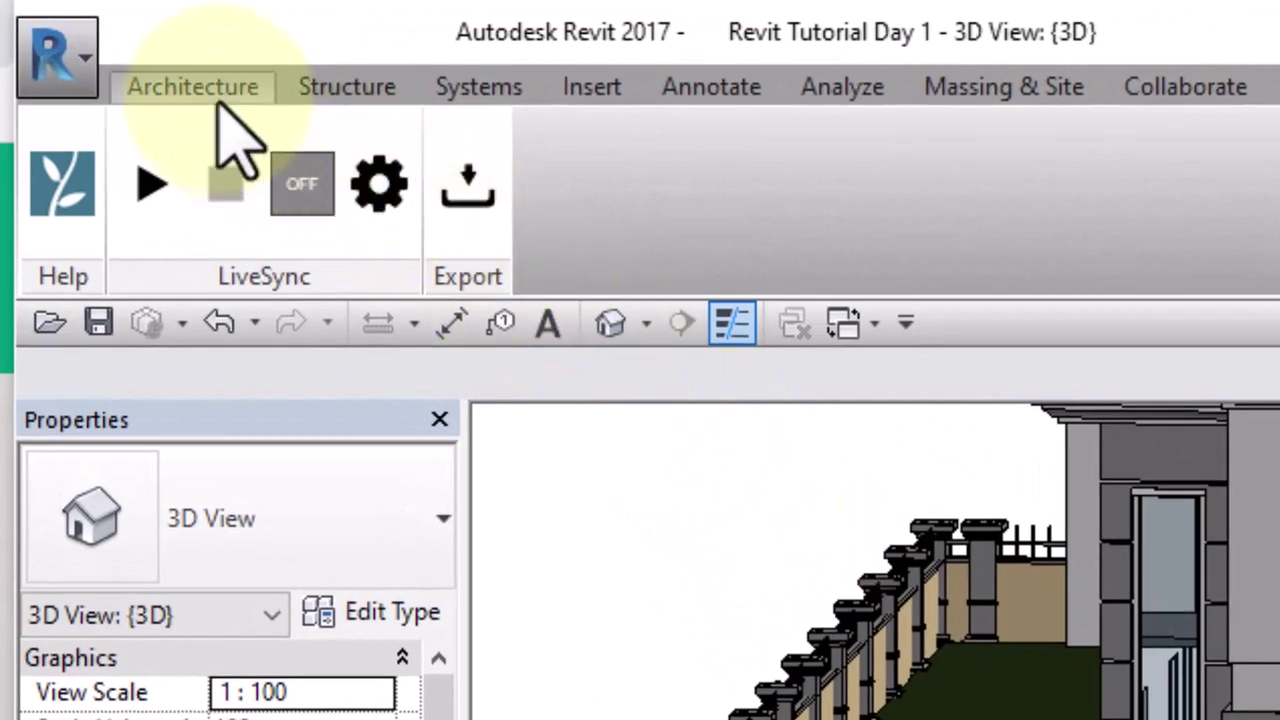
# Create a new family from the Profile.rft template.
pyautogui.click(66, 45)
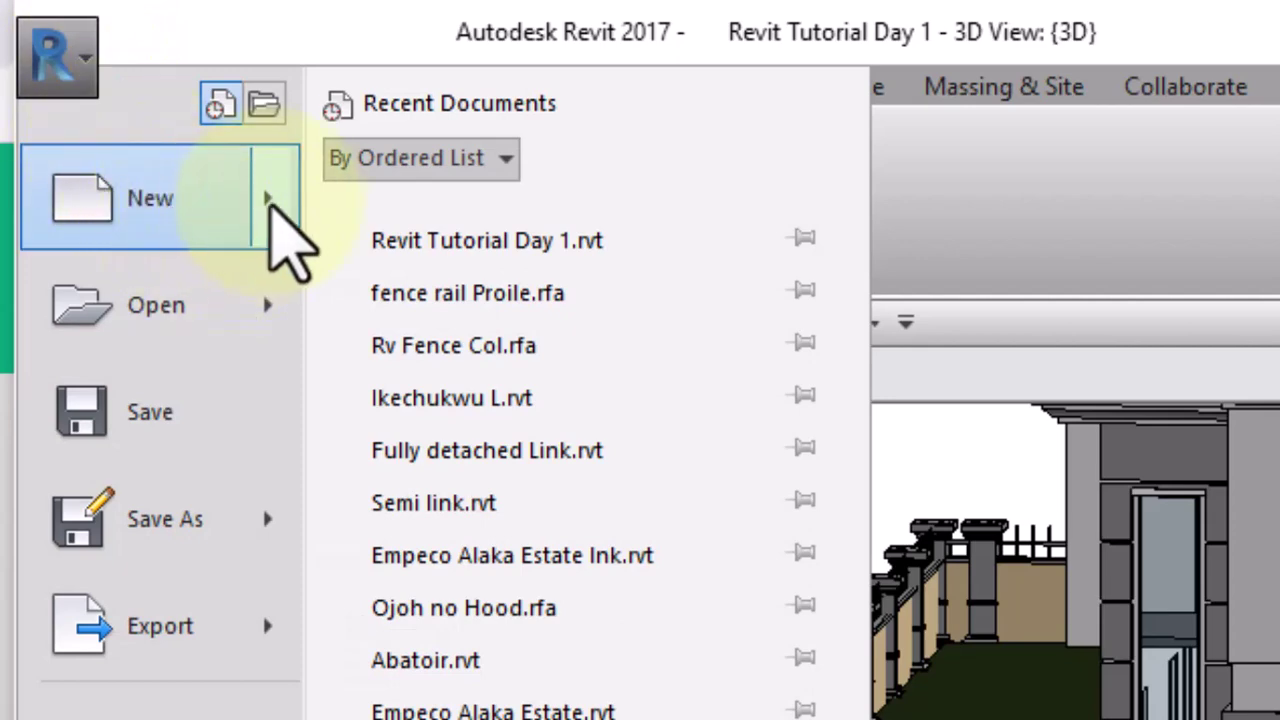
pyautogui.click(272, 199)
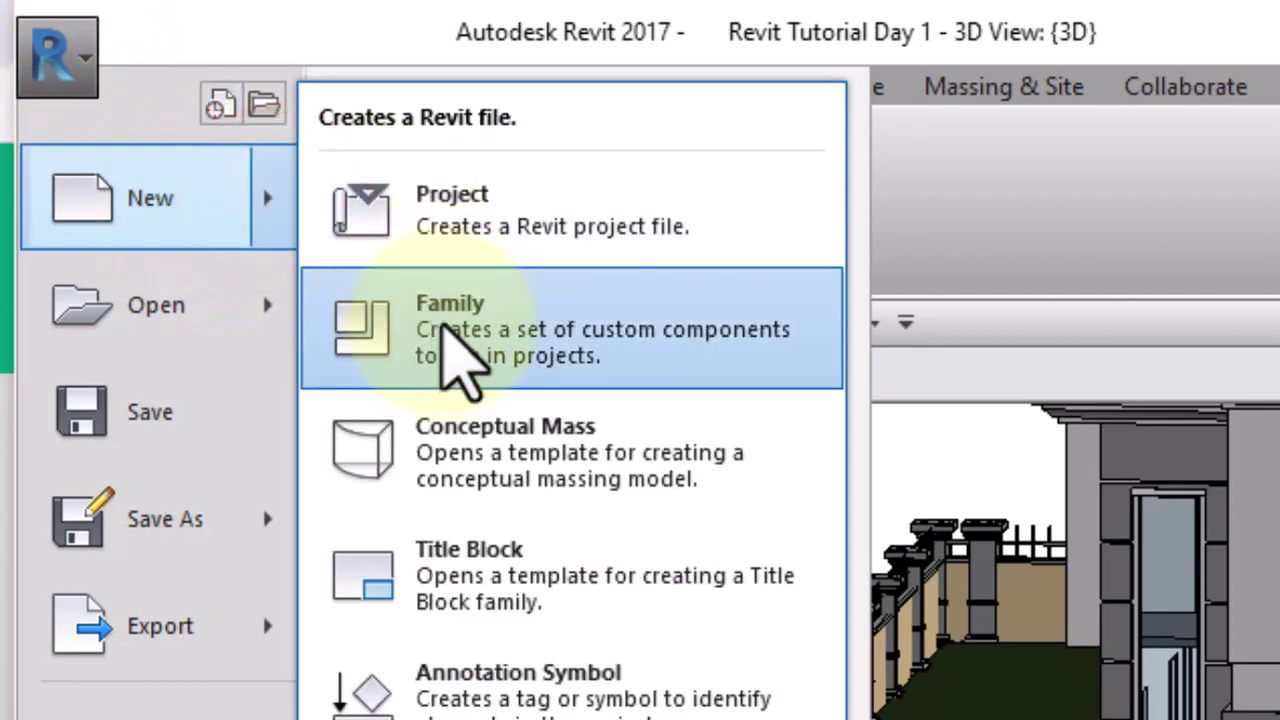
pyautogui.click(445, 326)
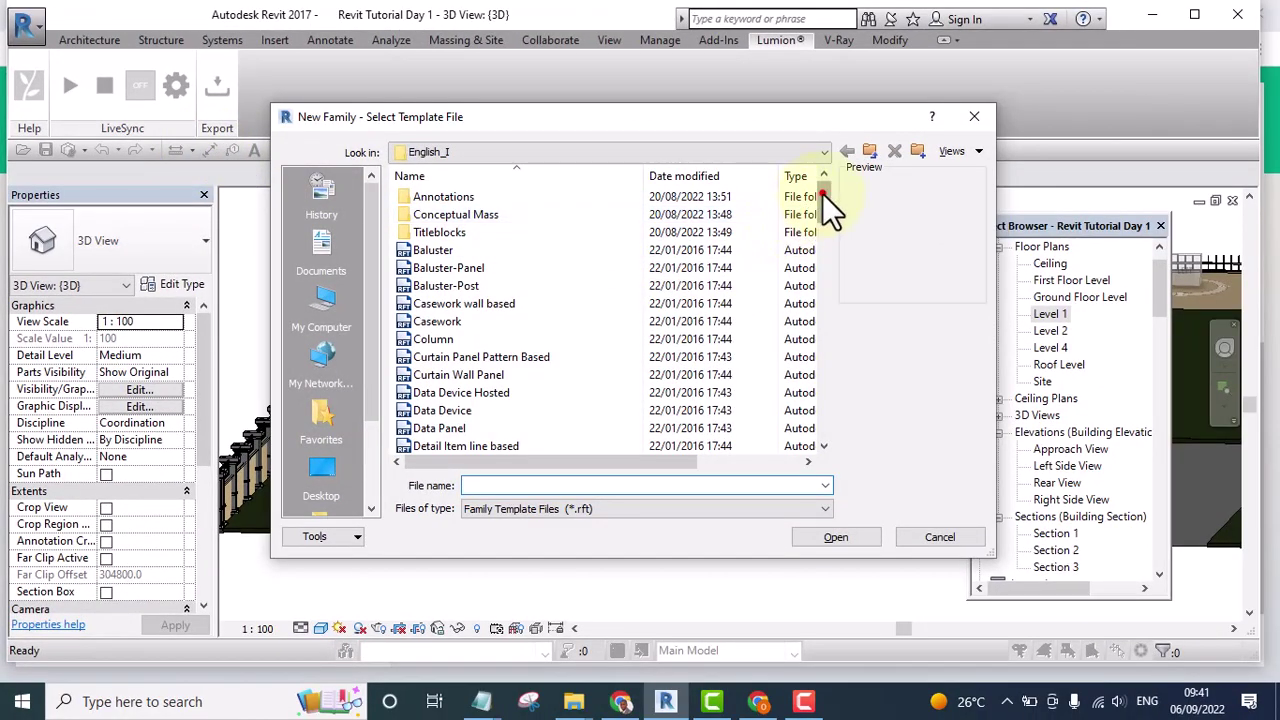
pyautogui.moveTo(825, 185); pyautogui.dragTo(840, 350)
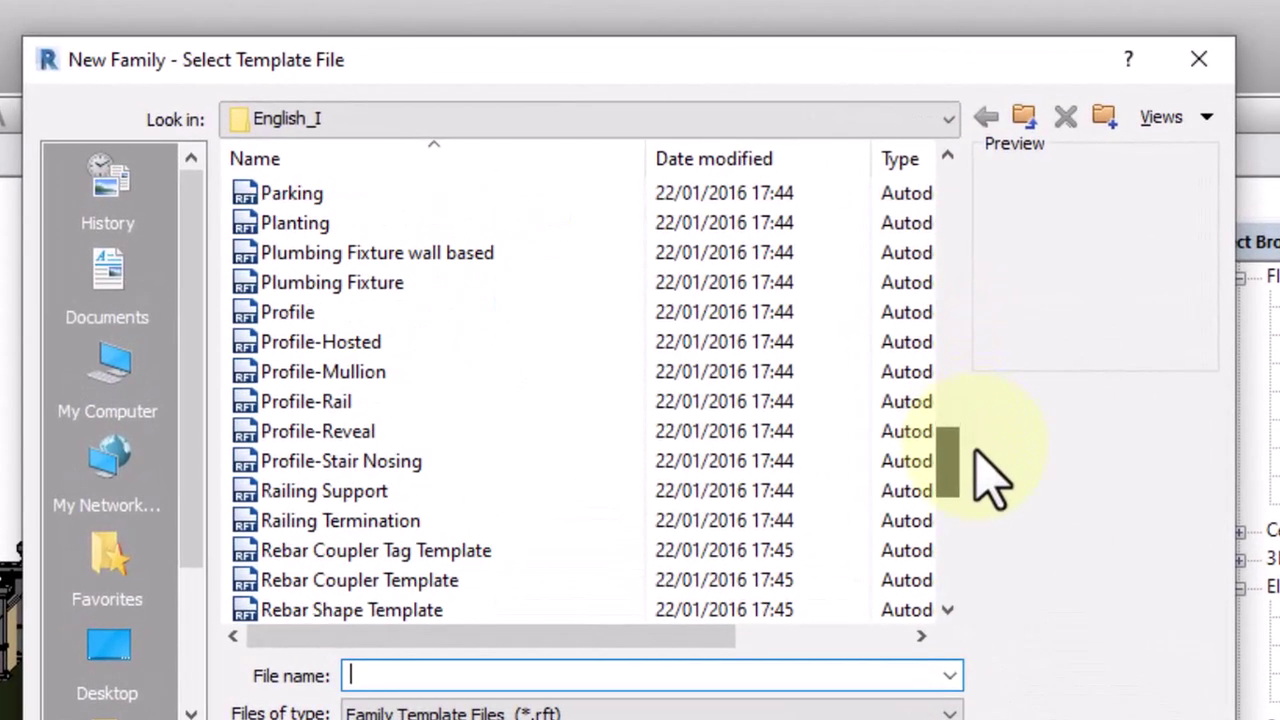
pyautogui.moveTo(977, 450); pyautogui.dragTo(973, 455)
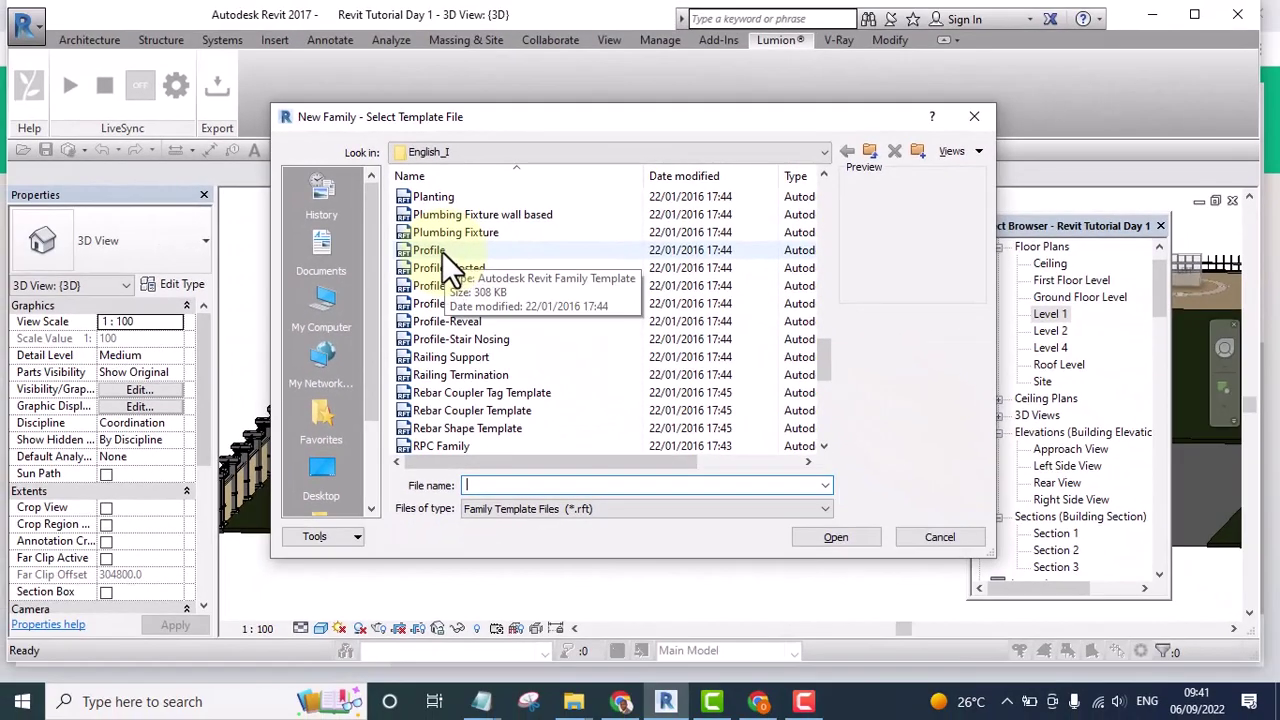
pyautogui.click(442, 252)
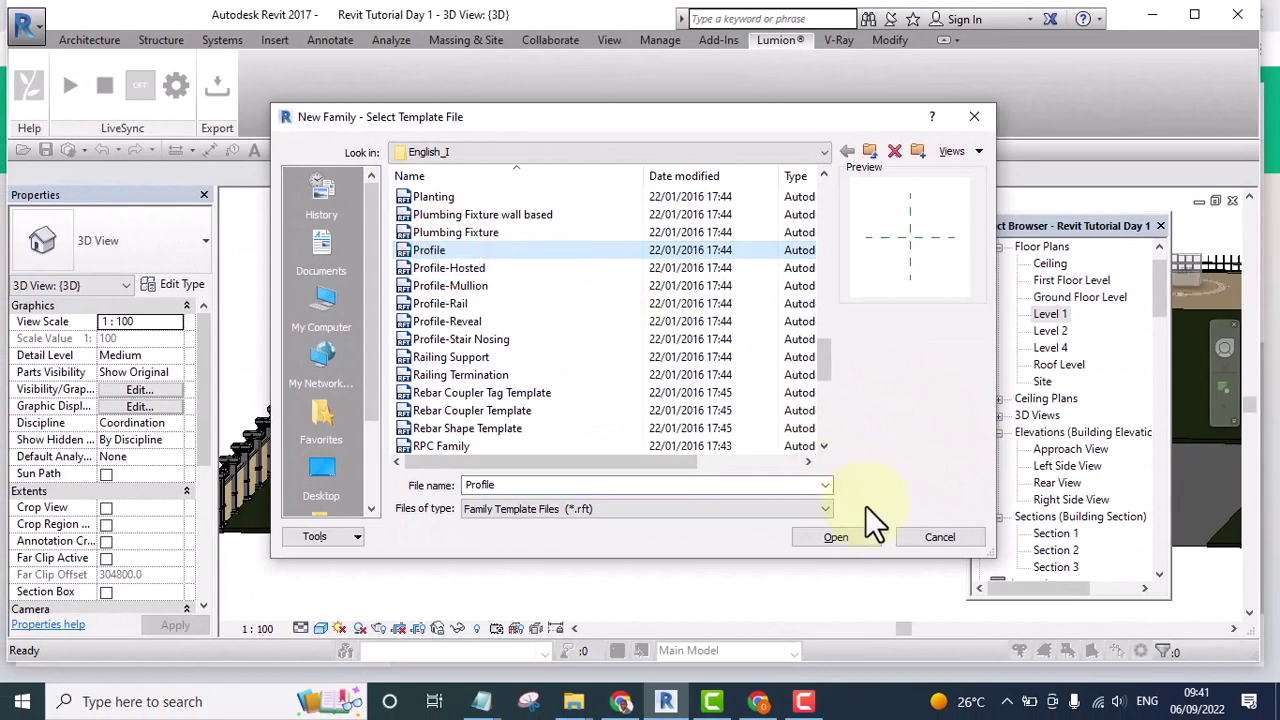
pyautogui.click(843, 540)
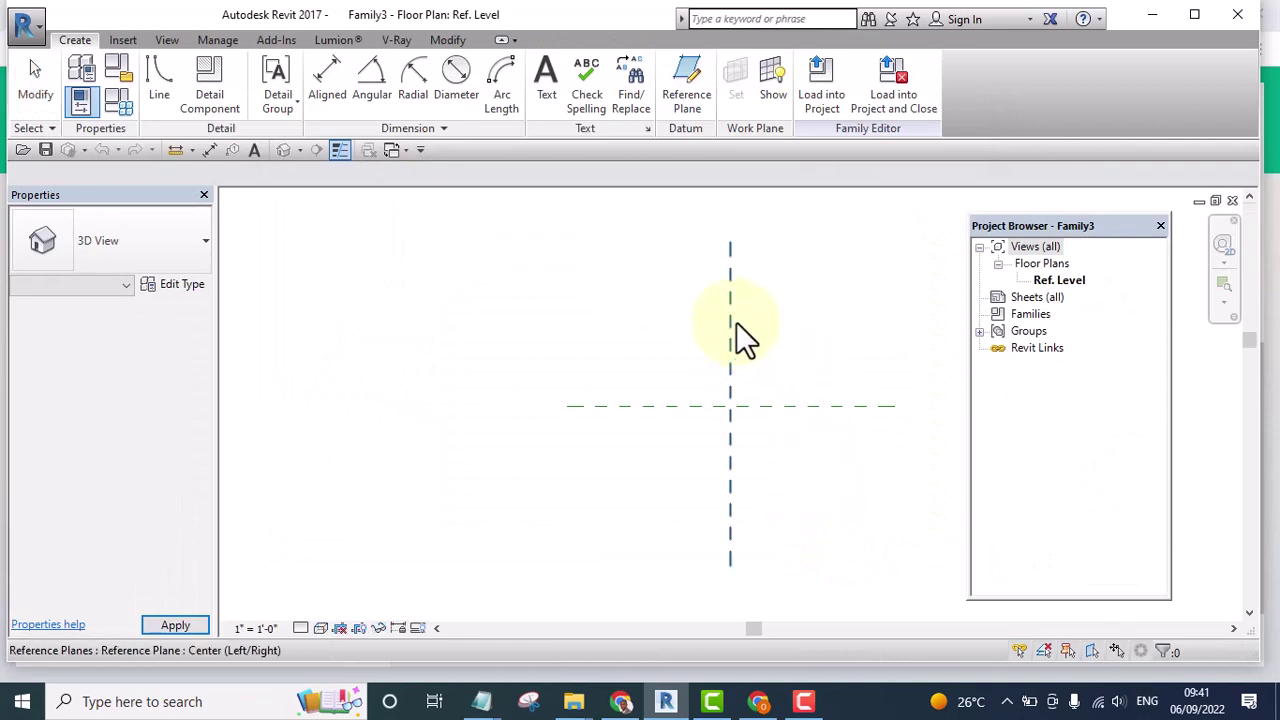
# Set Family3's length units to millimetres with no decimal places in Project Units.
pyautogui.moveTo(757, 330)
pyautogui.mouseDown(button='middle')
pyautogui.moveTo(762, 418)
pyautogui.moveTo(622, 407)
pyautogui.mouseUp(button='middle')
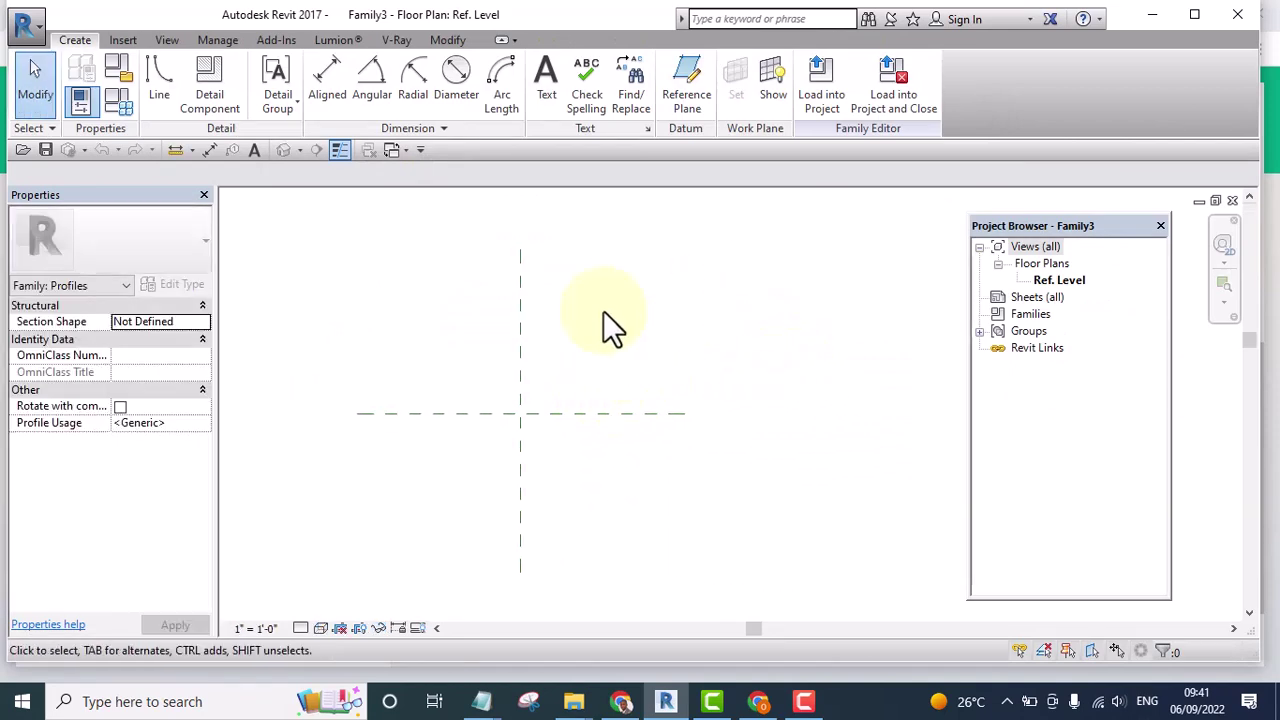
pyautogui.click(219, 38)
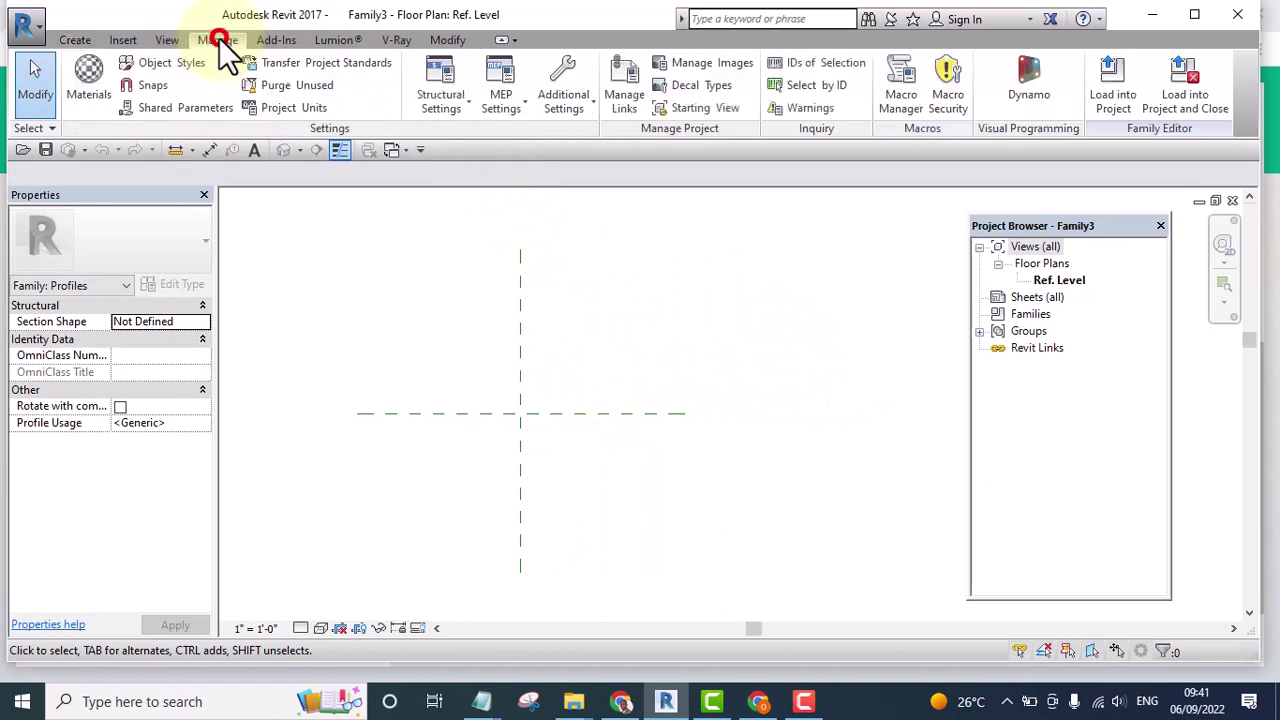
pyautogui.click(298, 107)
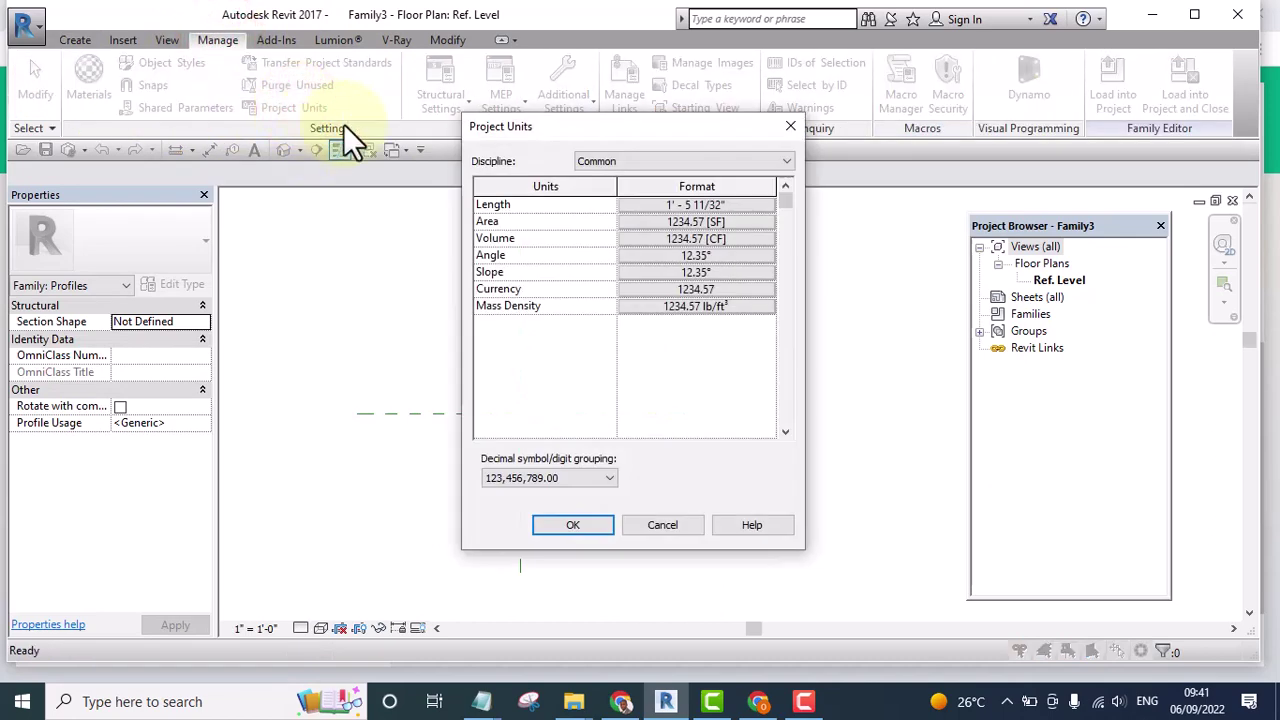
pyautogui.click(706, 206)
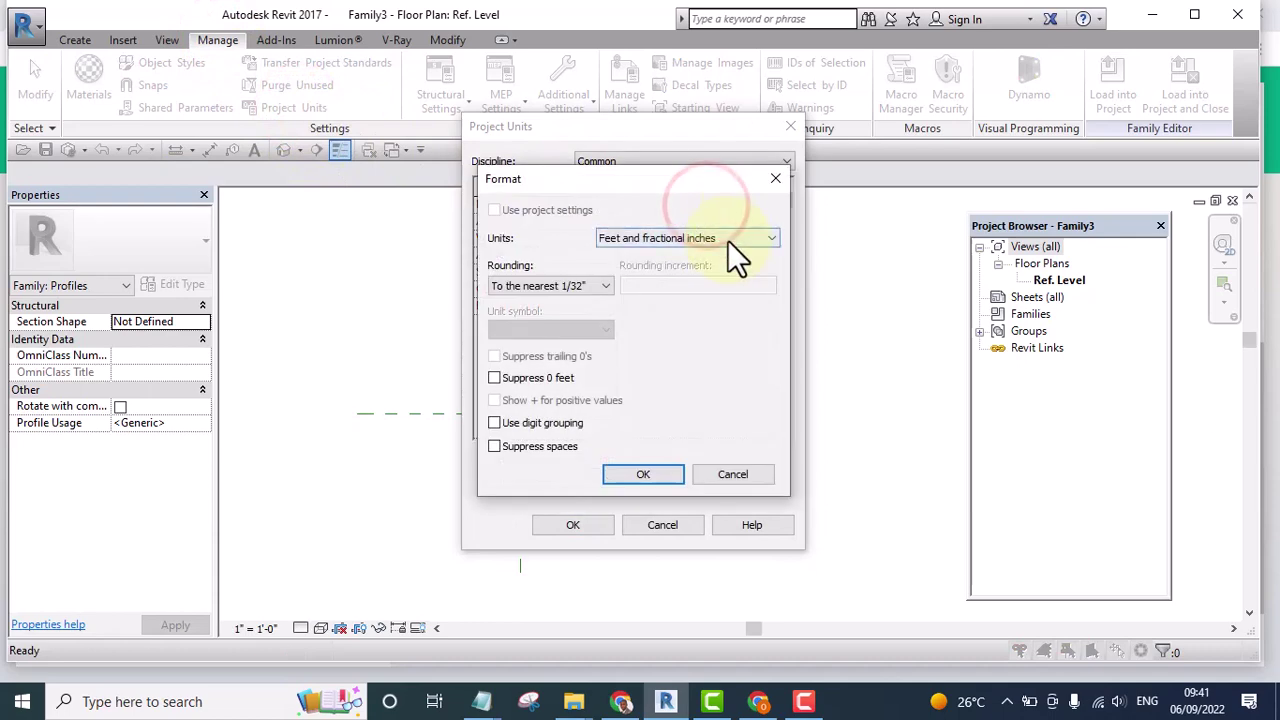
pyautogui.click(727, 240)
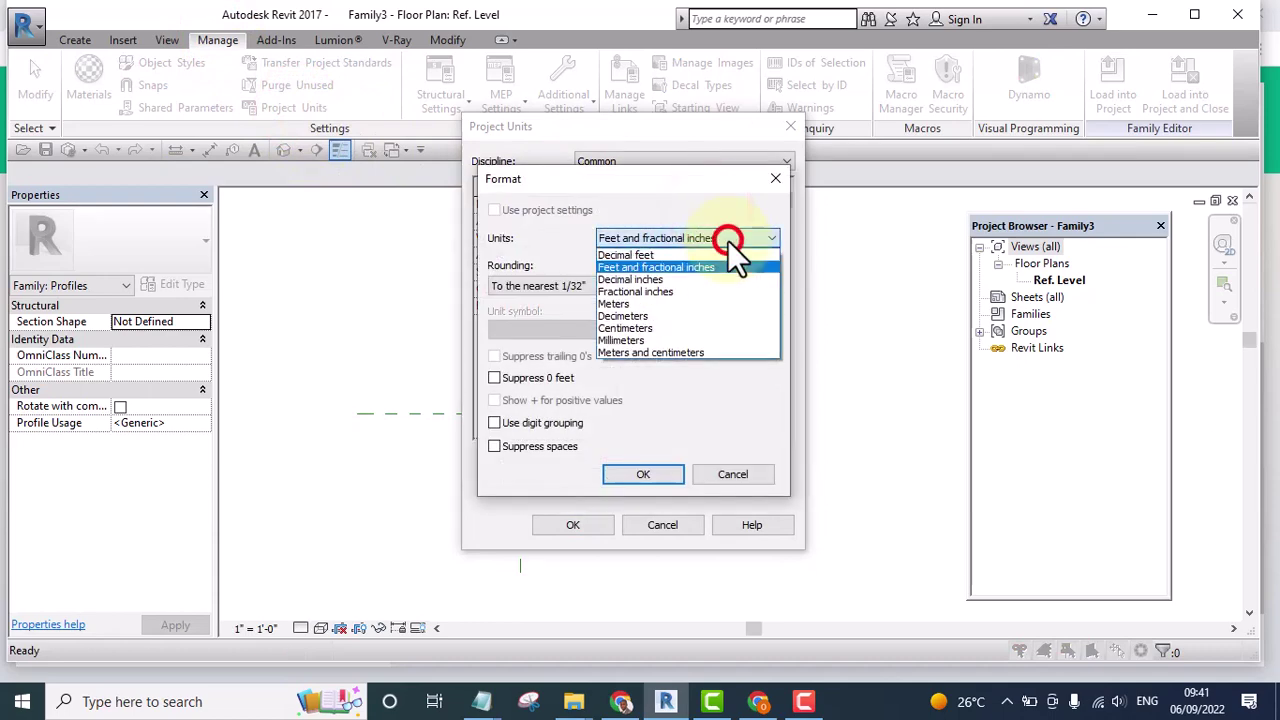
pyautogui.click(654, 340)
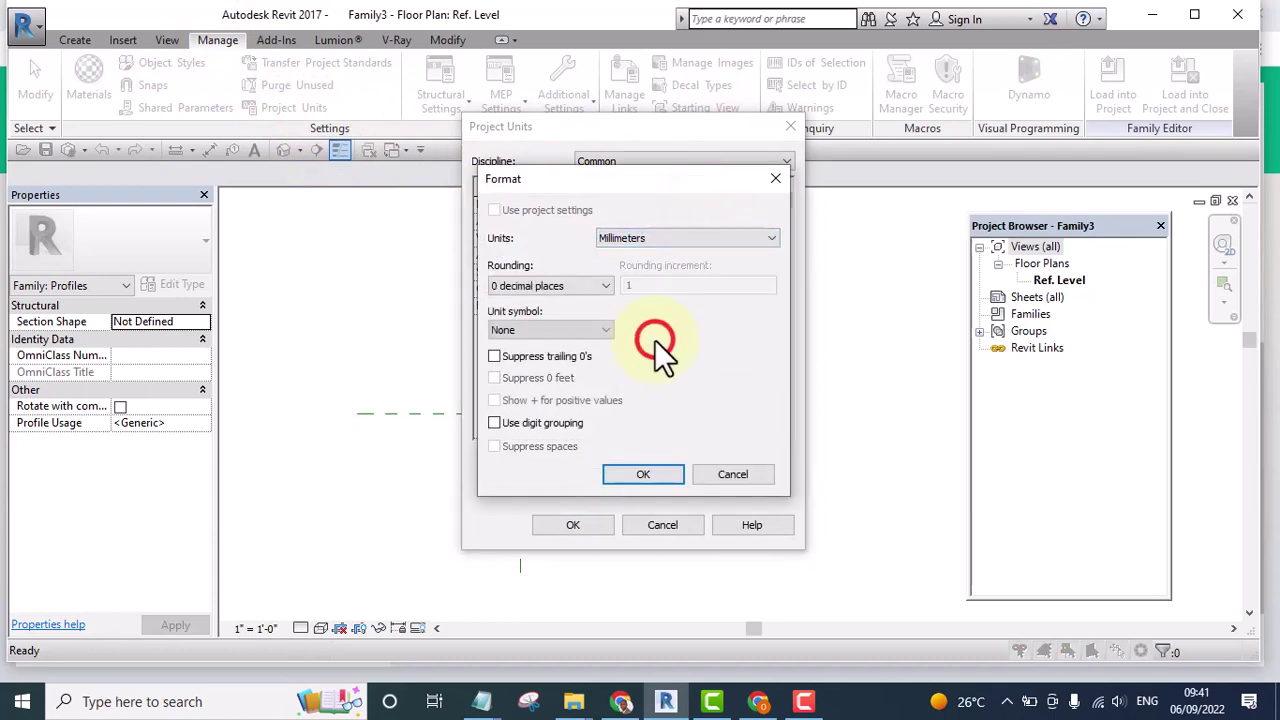
pyautogui.click(649, 474)
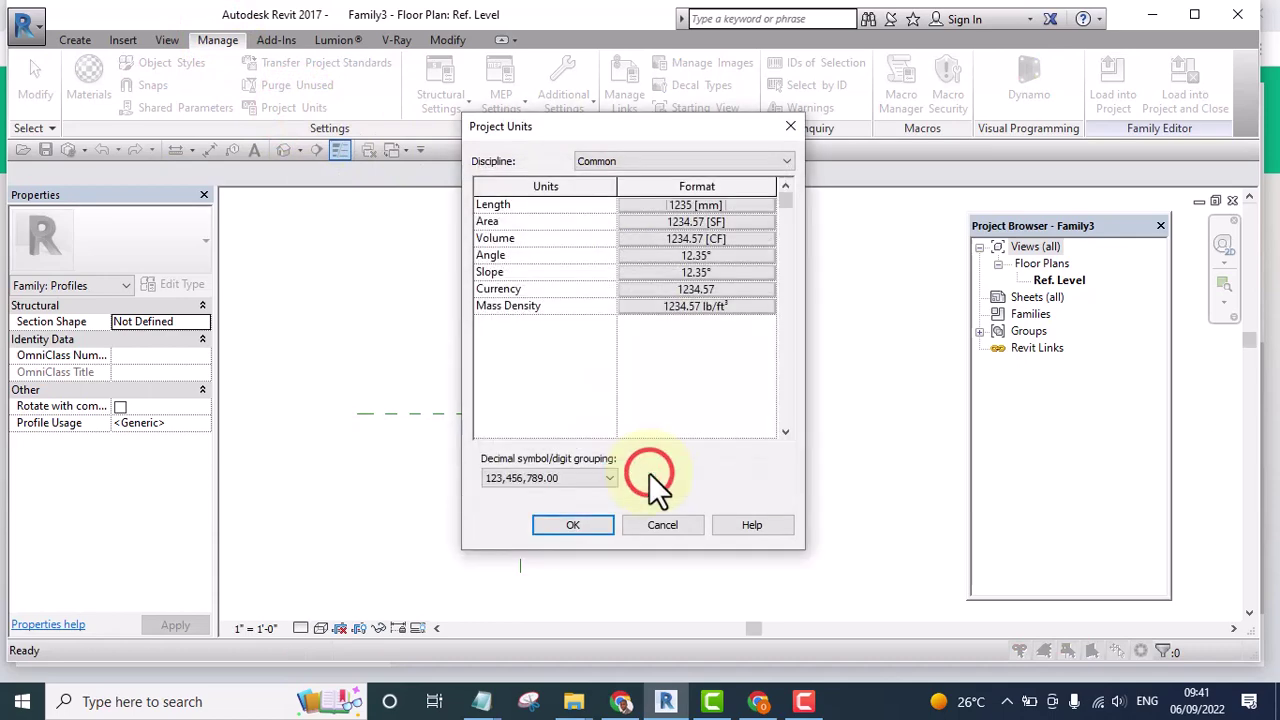
pyautogui.click(578, 528)
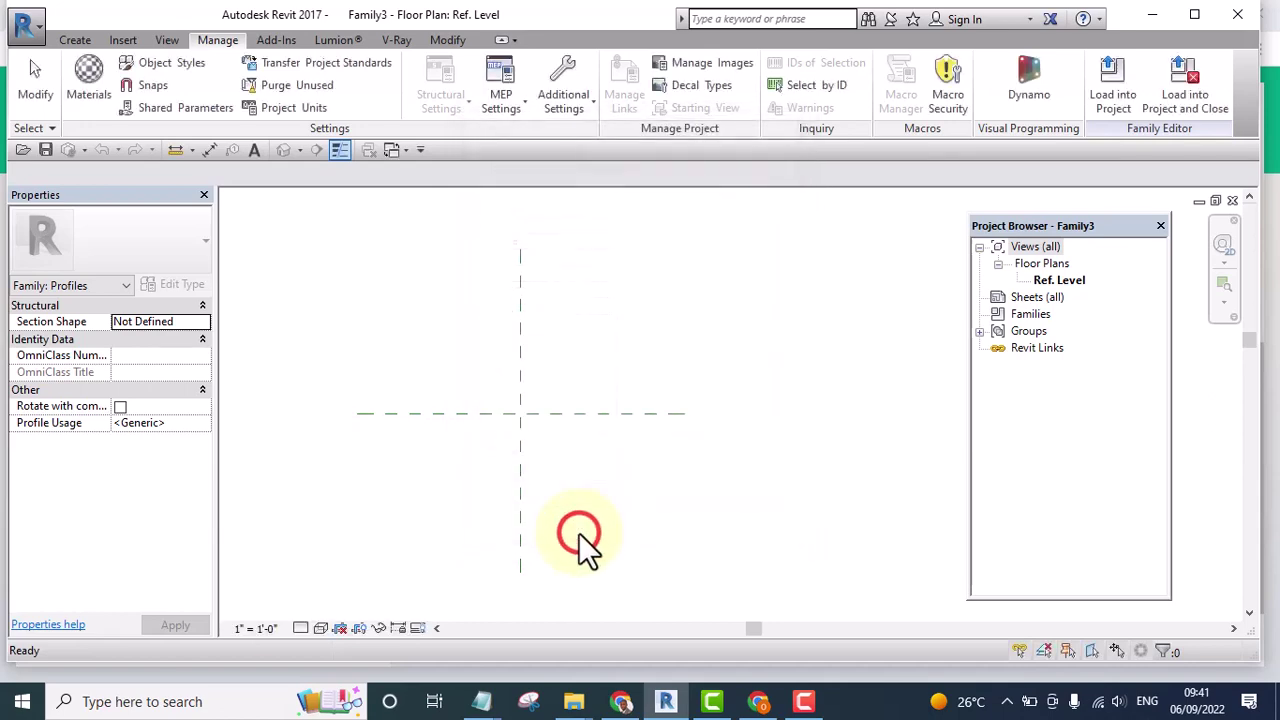
# Save the family as 'Kerbs Profile' in the Revit Tutoorial folder with maximum backups of 1.
pyautogui.click(34, 28)
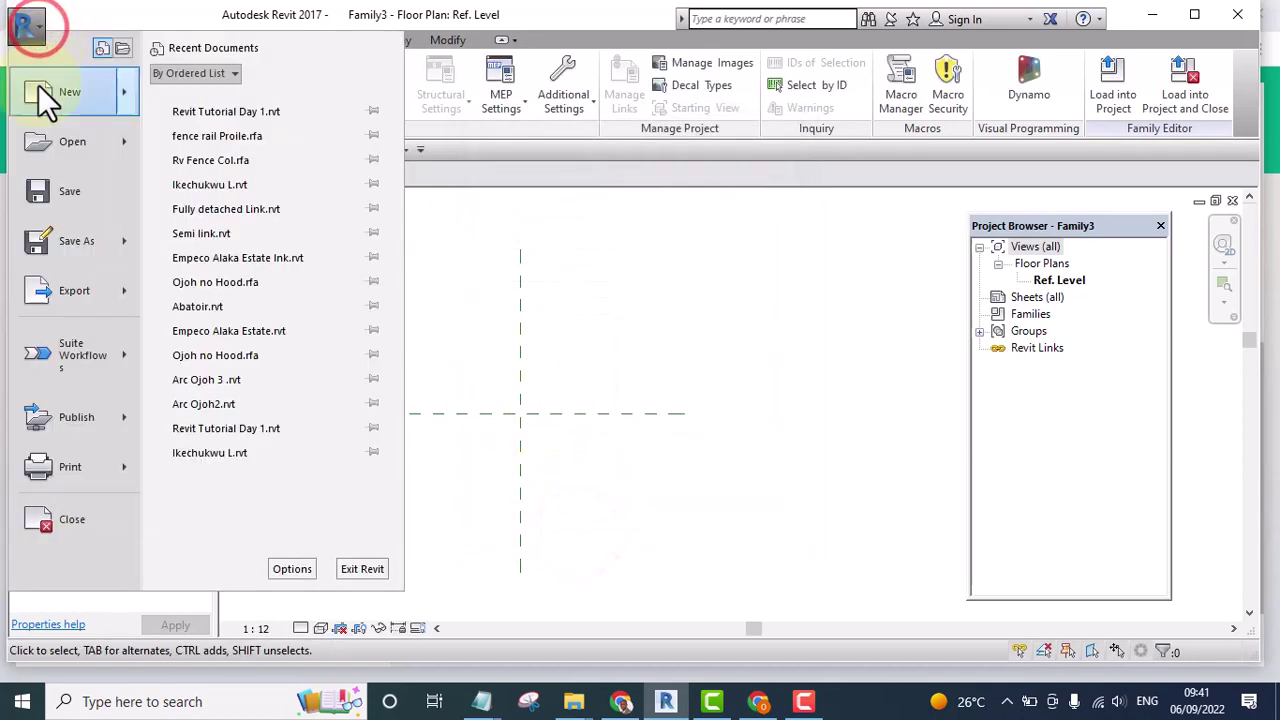
pyautogui.click(69, 242)
pyautogui.click(248, 180)
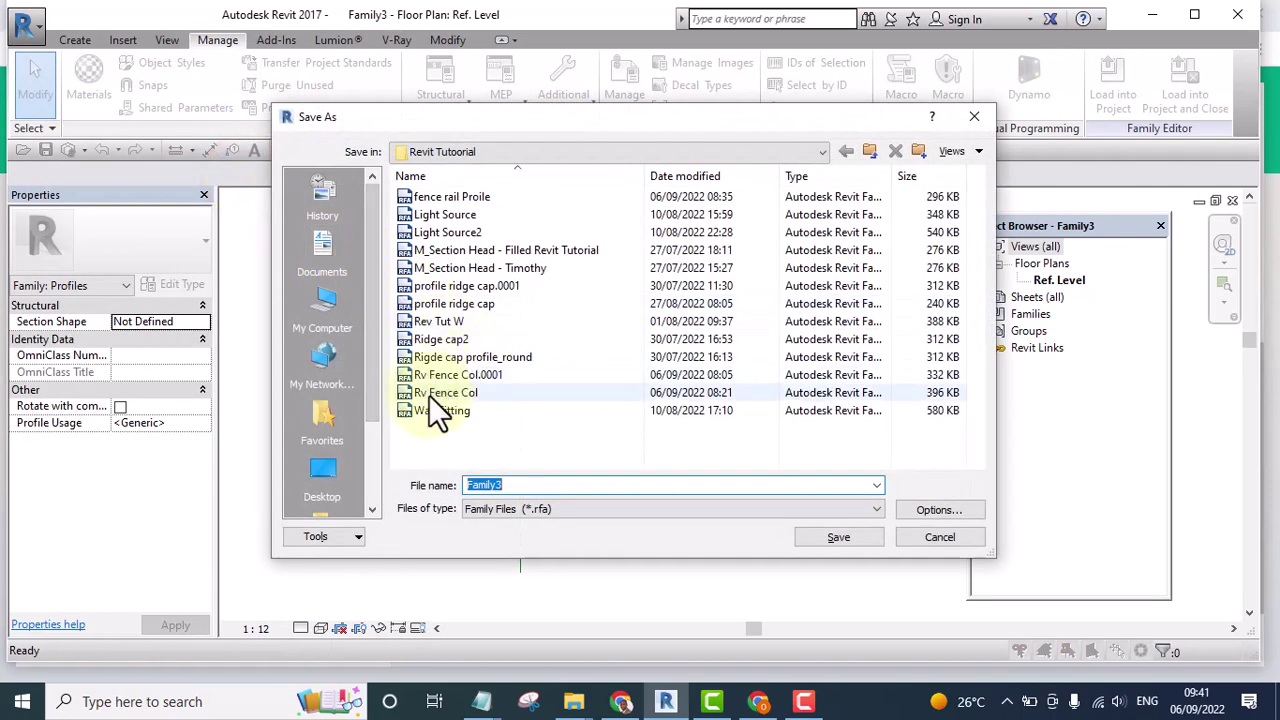
pyautogui.moveTo(505, 485); pyautogui.dragTo(440, 485)
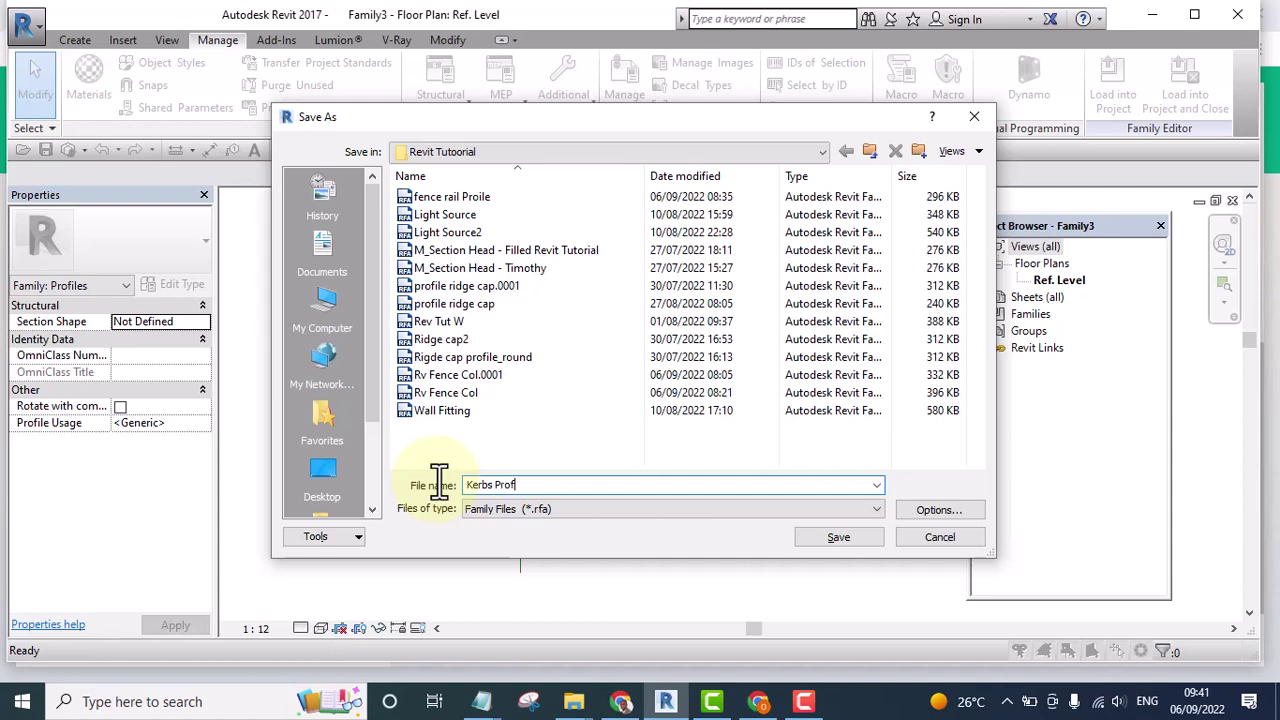
pyautogui.click(944, 512)
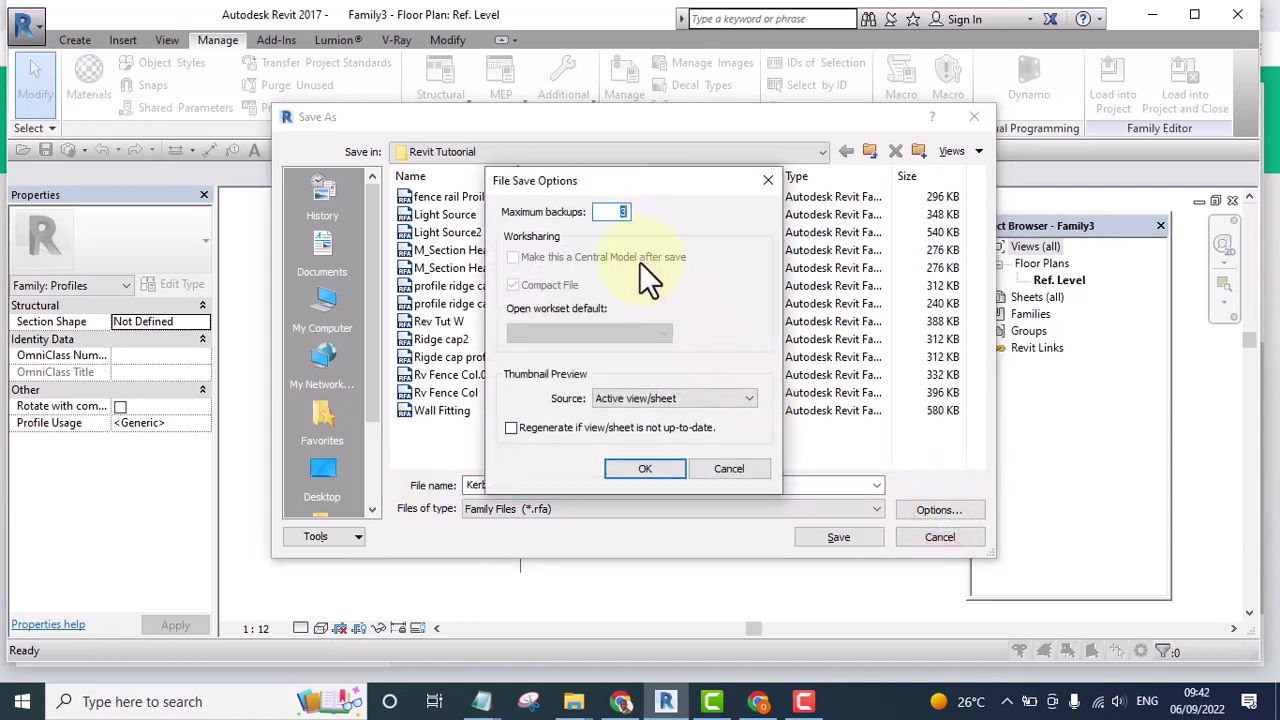
pyautogui.write('1')
pyautogui.click(646, 469)
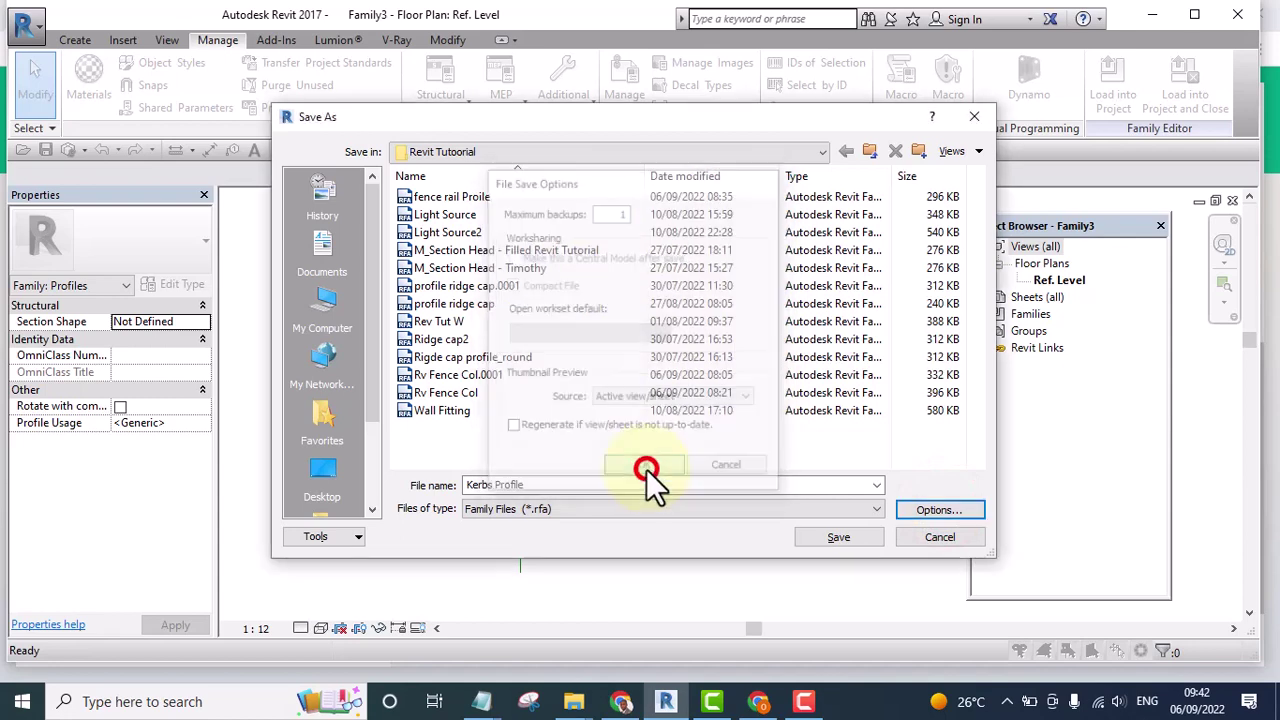
pyautogui.click(828, 538)
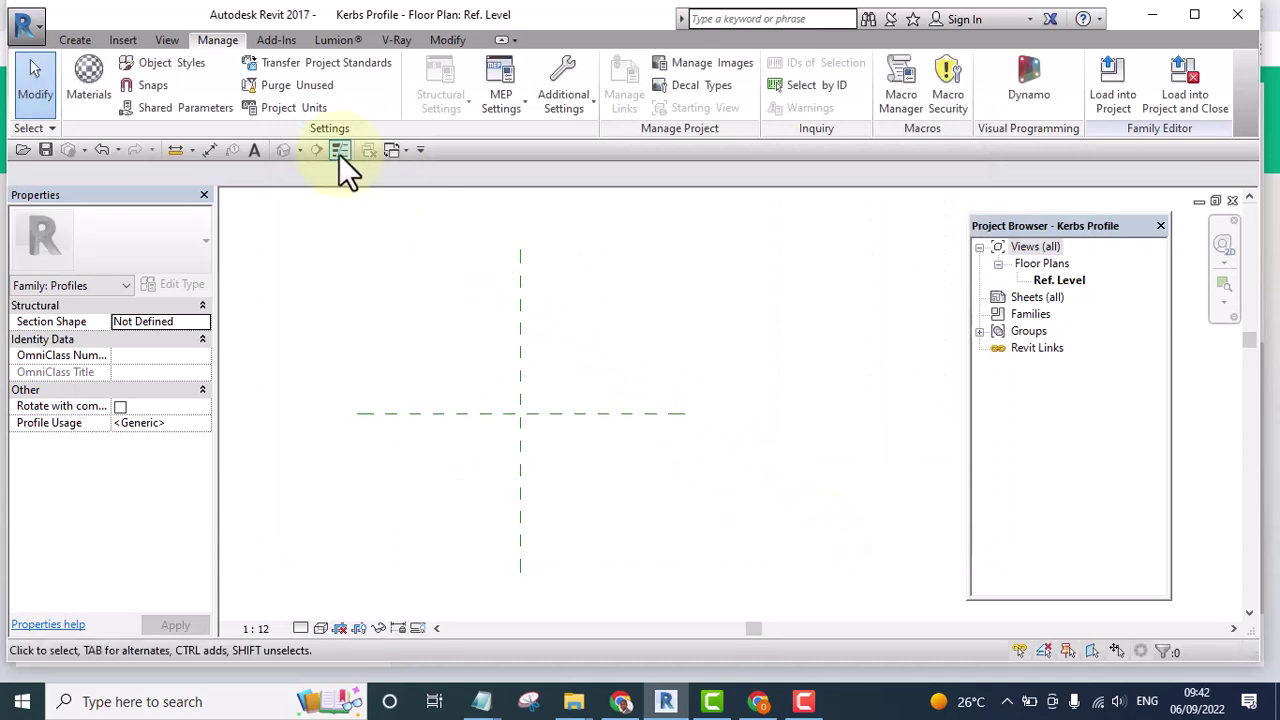
# Sketch a rectangle of profile lines at the origin.
pyautogui.click(70, 40)
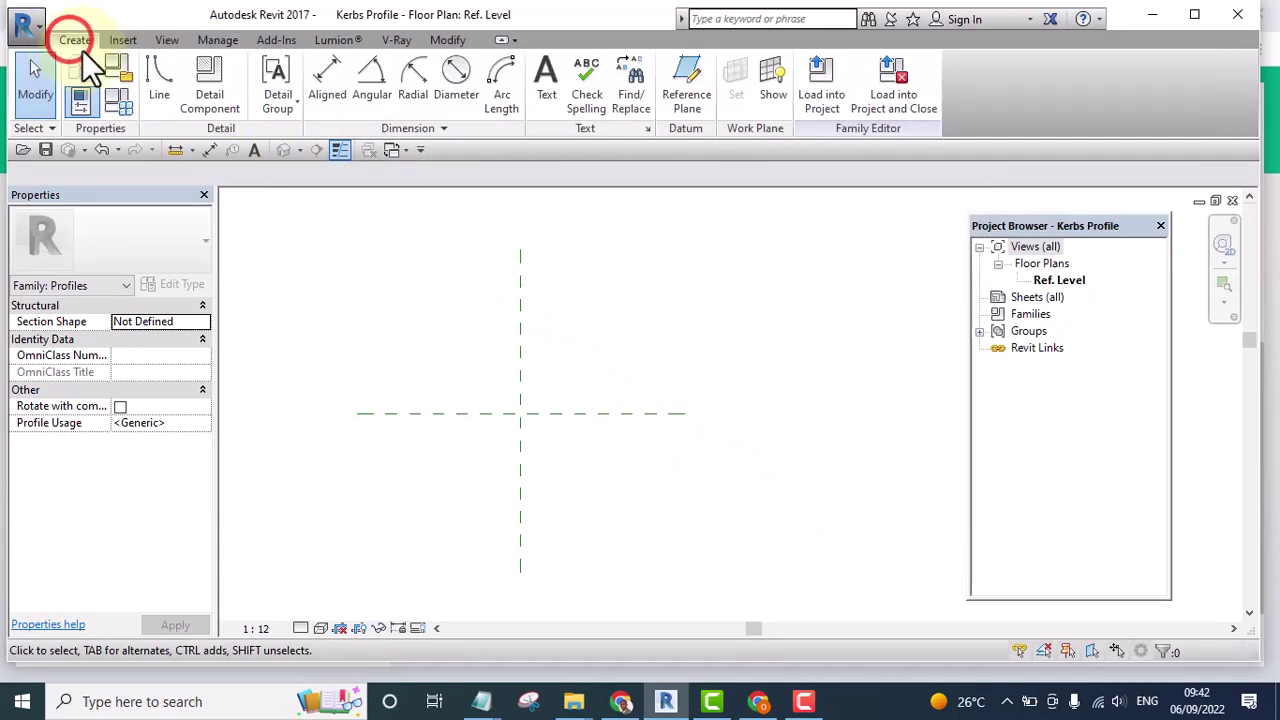
pyautogui.click(157, 64)
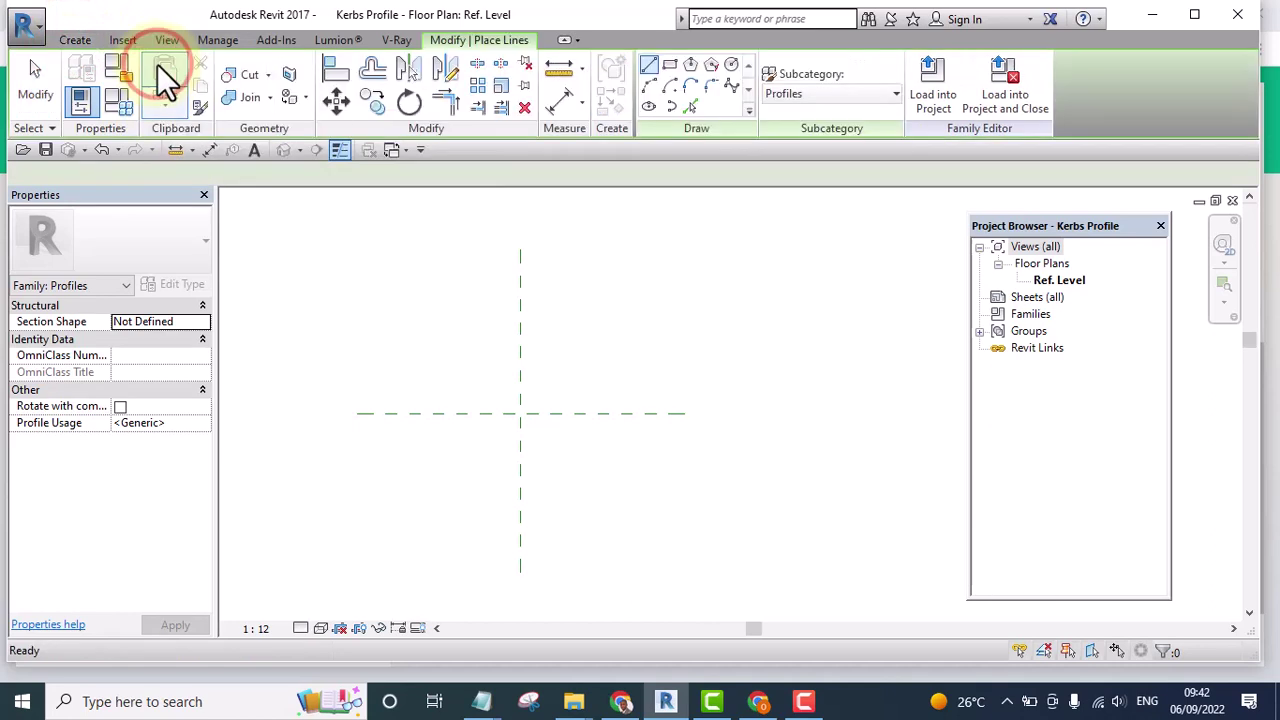
pyautogui.click(670, 66)
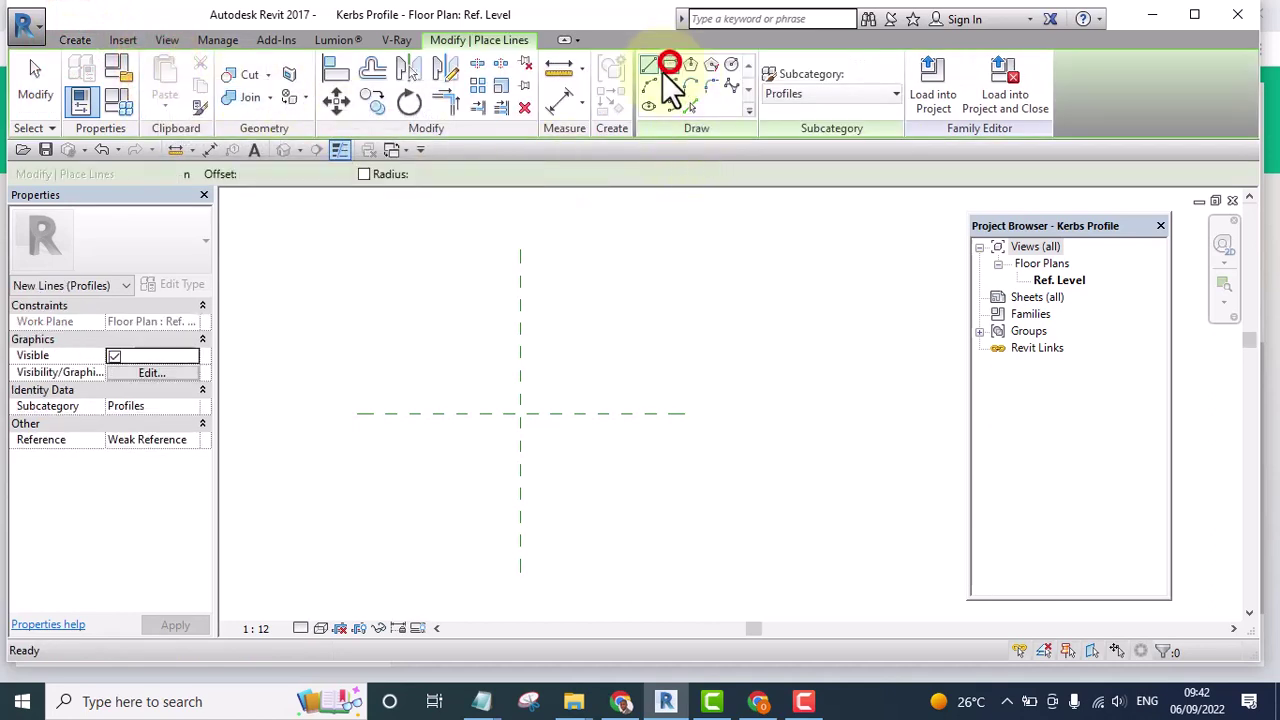
pyautogui.click(519, 303)
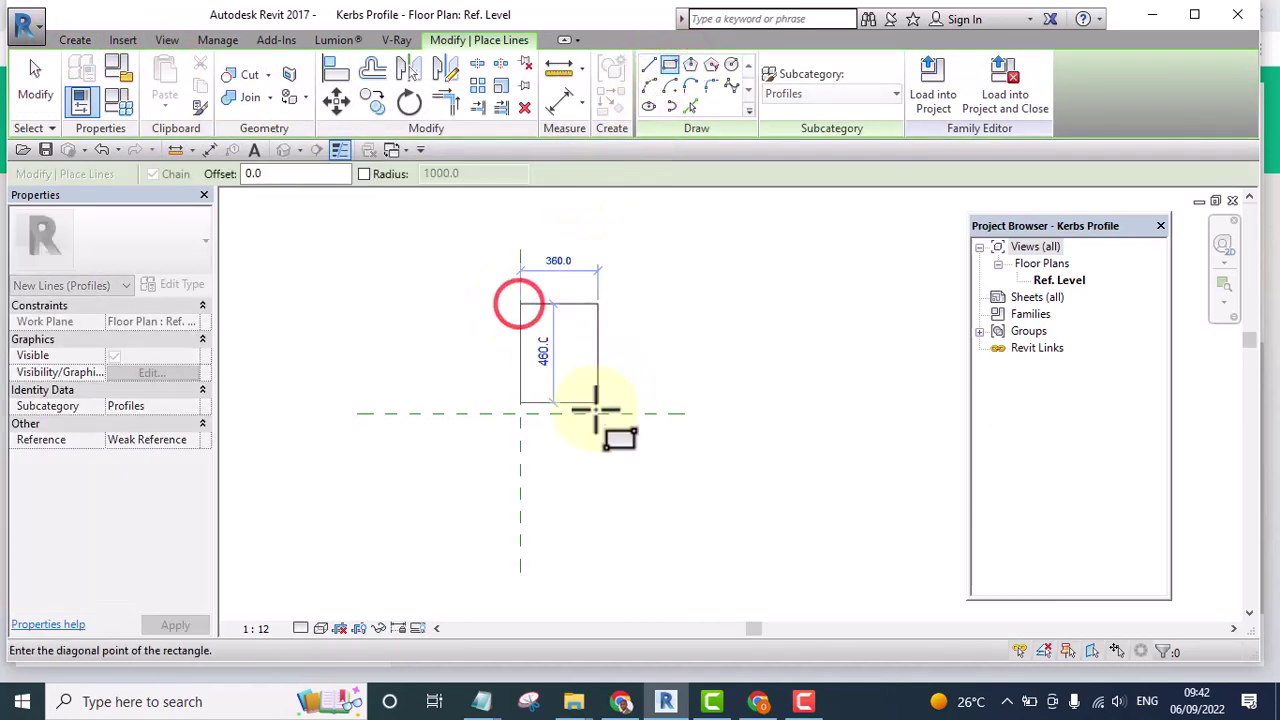
pyautogui.click(578, 413)
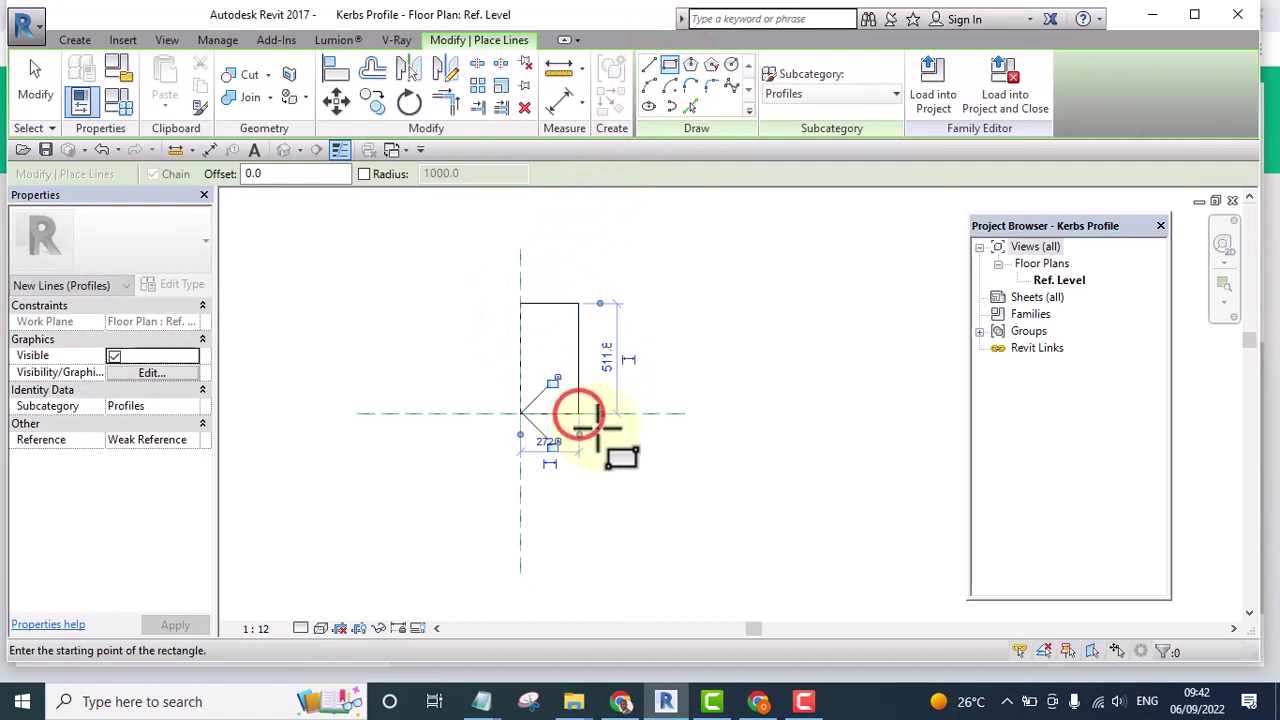
pyautogui.press('Escape')
pyautogui.press('Escape')
# Dimension the rectangle's width and change it from 273 to 100.
pyautogui.press('d')
pyautogui.press('i')
pyautogui.click(520, 334)
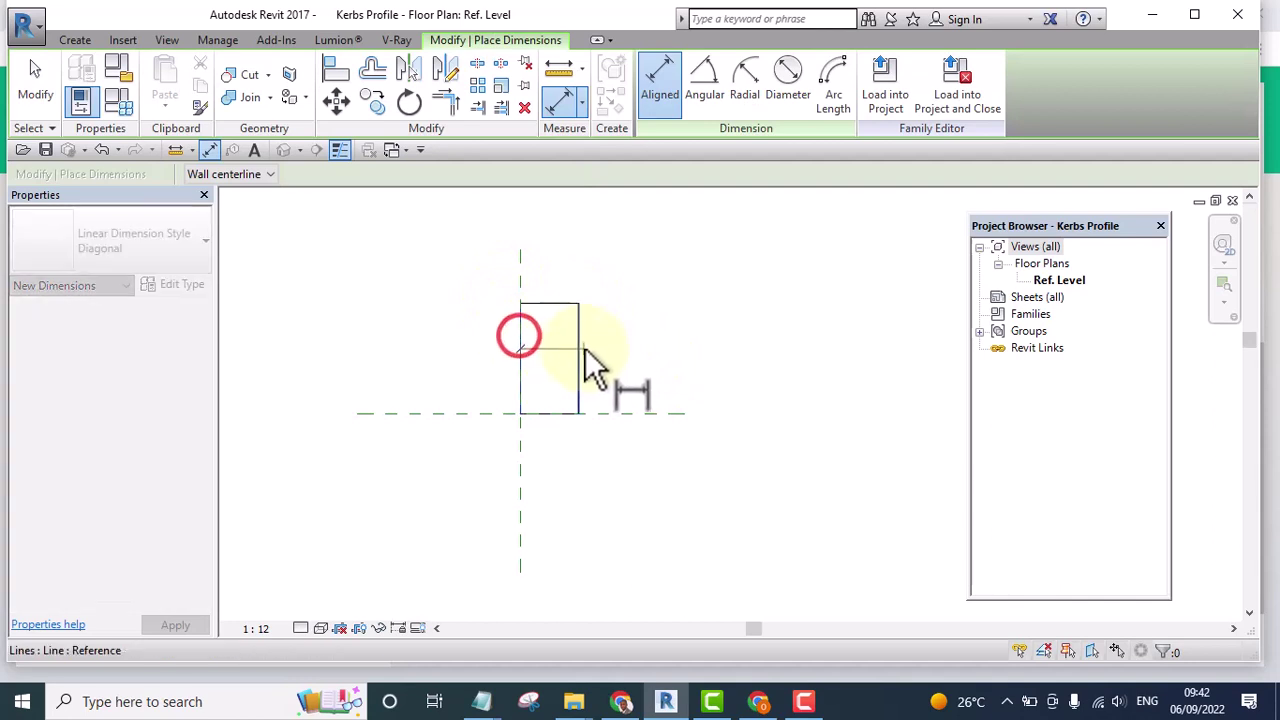
pyautogui.click(579, 350)
pyautogui.scroll(-1, 605, 350)
pyautogui.click(608, 272)
pyautogui.scroll(2, 571, 443)
pyautogui.press('Escape')
pyautogui.press('Escape')
pyautogui.scroll(1, 566, 451)
pyautogui.click(563, 455)
pyautogui.scroll(-1, 563, 455)
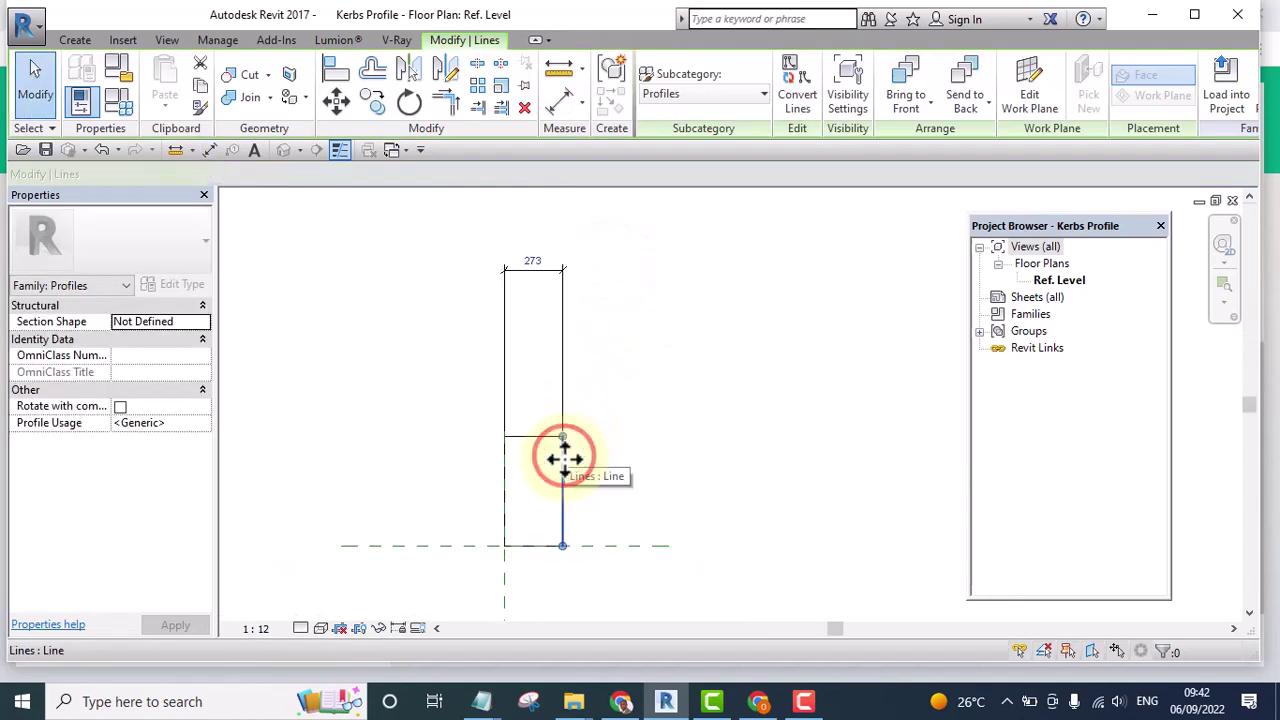
pyautogui.click(535, 272)
pyautogui.write('100')
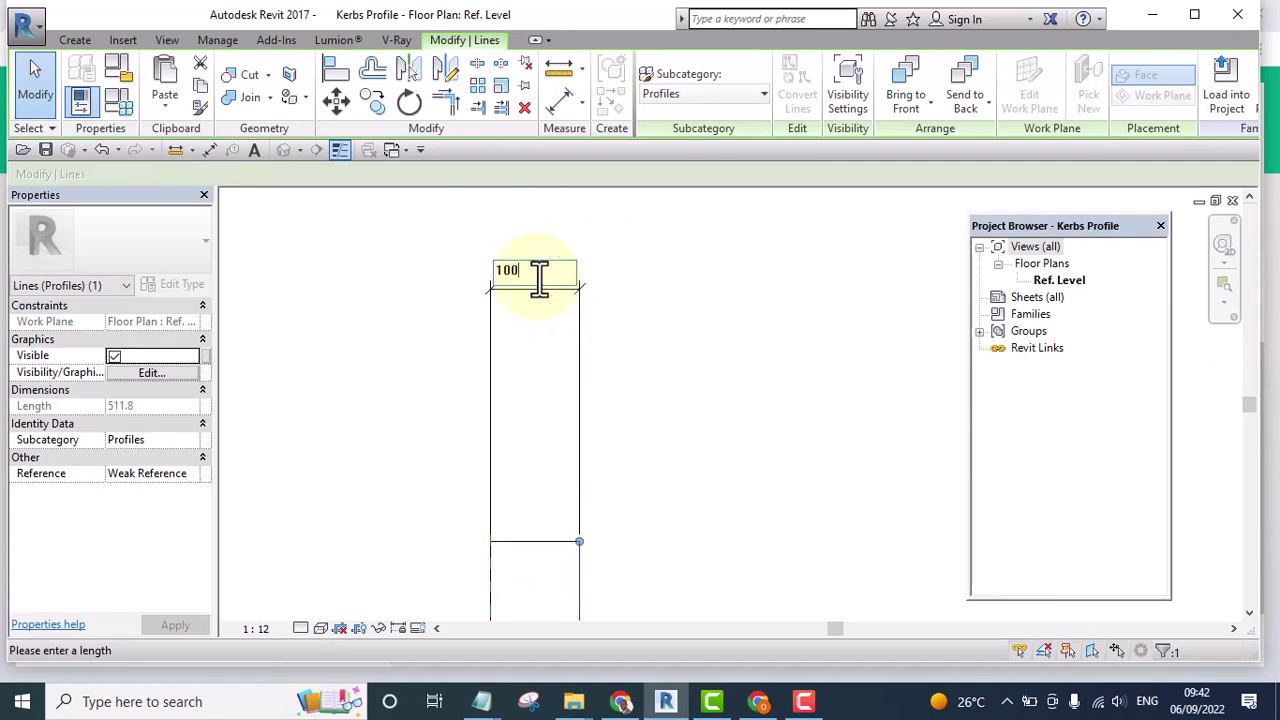
pyautogui.click(667, 327)
pyautogui.scroll(-2, 634, 439)
# Dimension the horizontal line from the reference level and set it 200 above the level.
pyautogui.press('d')
pyautogui.press('i')
pyautogui.click(581, 381)
pyautogui.scroll(1, 655, 525)
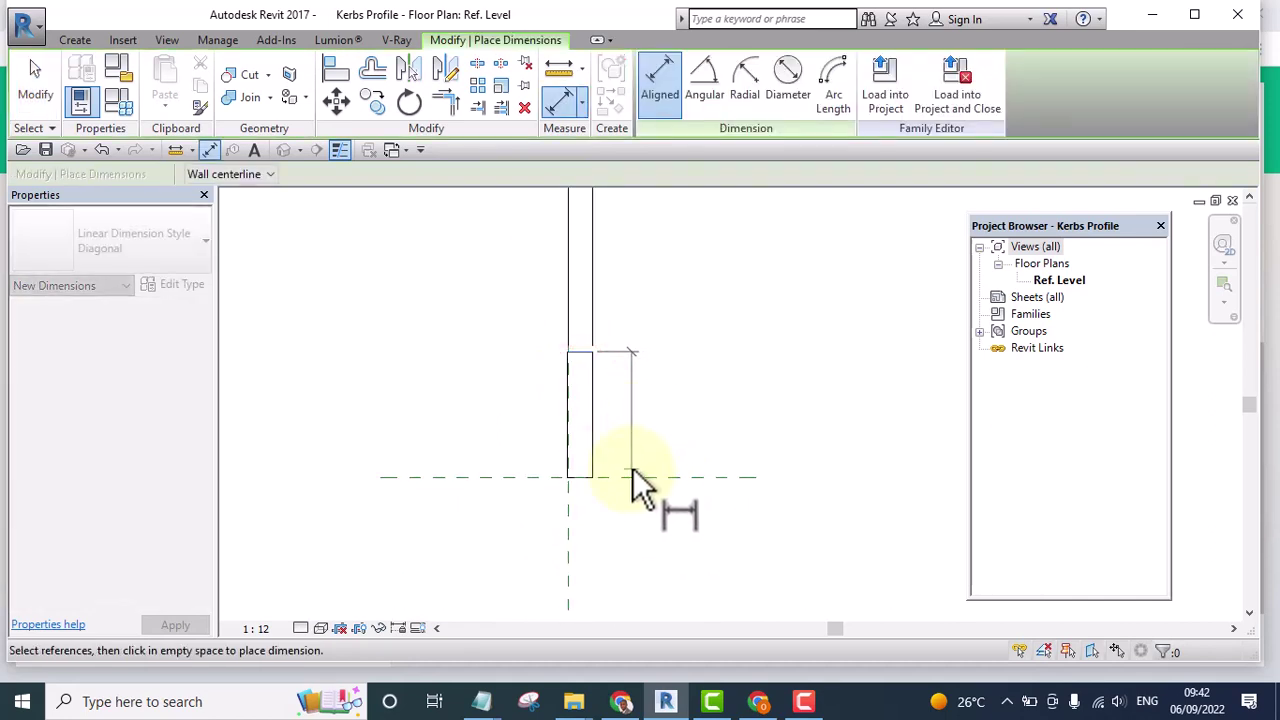
pyautogui.click(631, 474)
pyautogui.click(692, 298)
pyautogui.press('Escape')
pyautogui.press('Escape')
pyautogui.scroll(2, 586, 375)
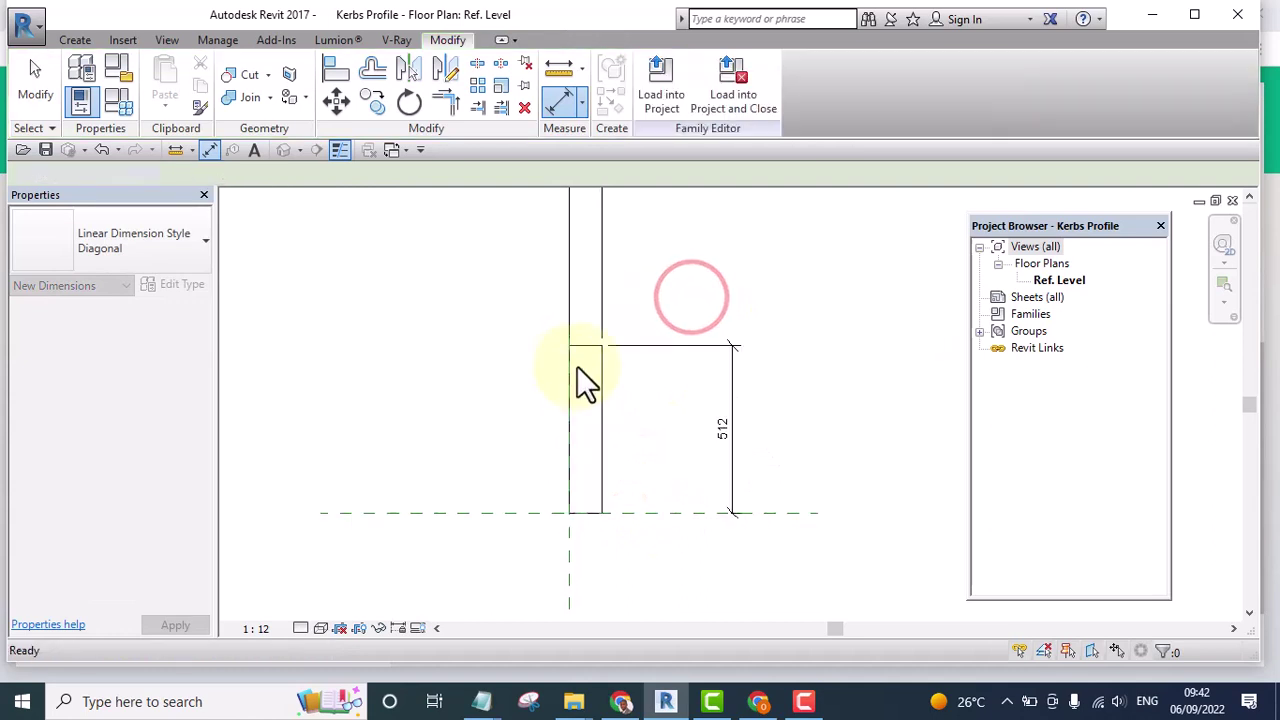
pyautogui.scroll(1, 588, 345)
pyautogui.click(773, 447)
pyautogui.write('200')
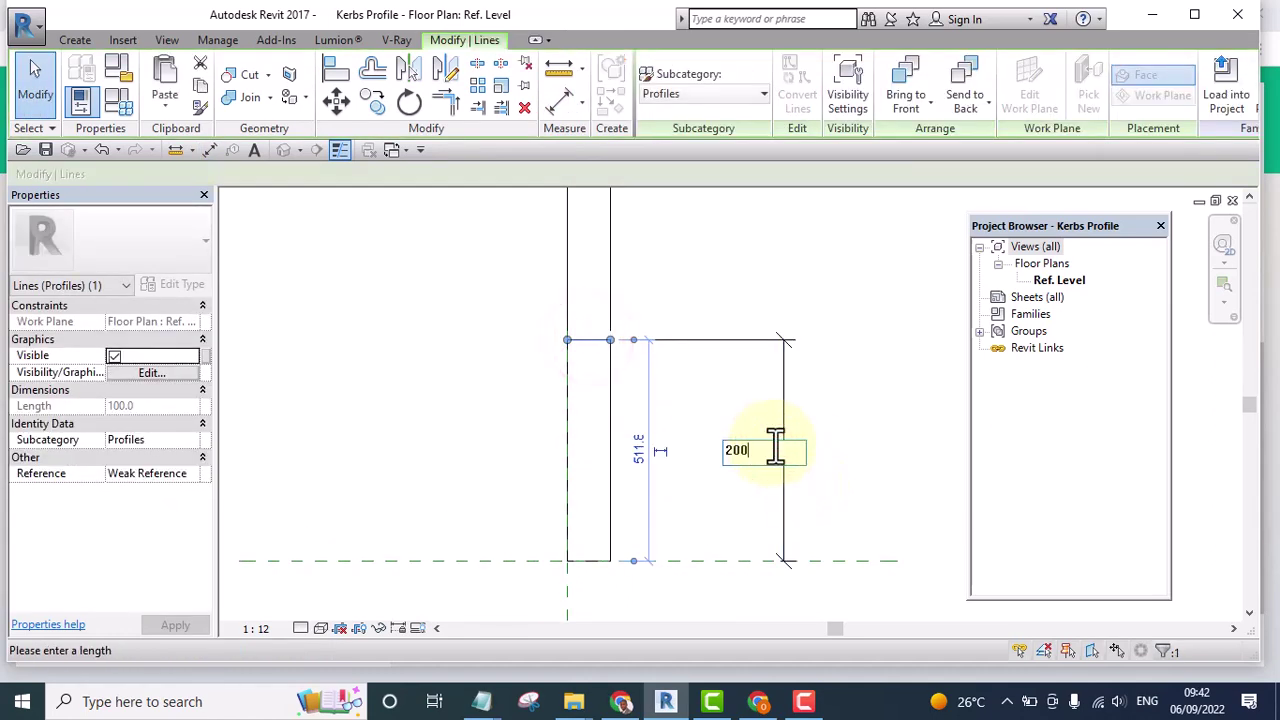
pyautogui.press('Return')
pyautogui.click(718, 383)
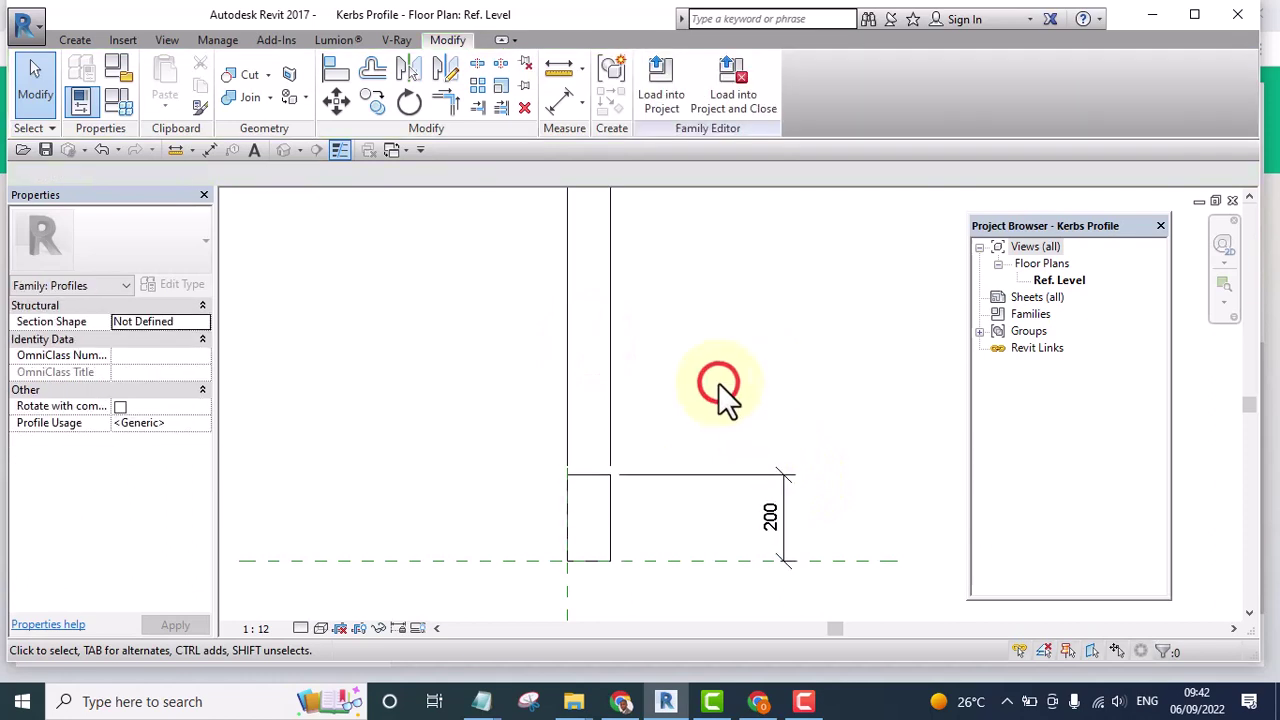
pyautogui.moveTo(718, 390); pyautogui.dragTo(629, 443, button='middle')
pyautogui.scroll(-3, 594, 363)
# Draw a diagonal bevel line from the top-left corner down to the right edge.
pyautogui.scroll(2, 620, 490)
pyautogui.scroll(2, 625, 490)
pyautogui.scroll(2, 580, 571)
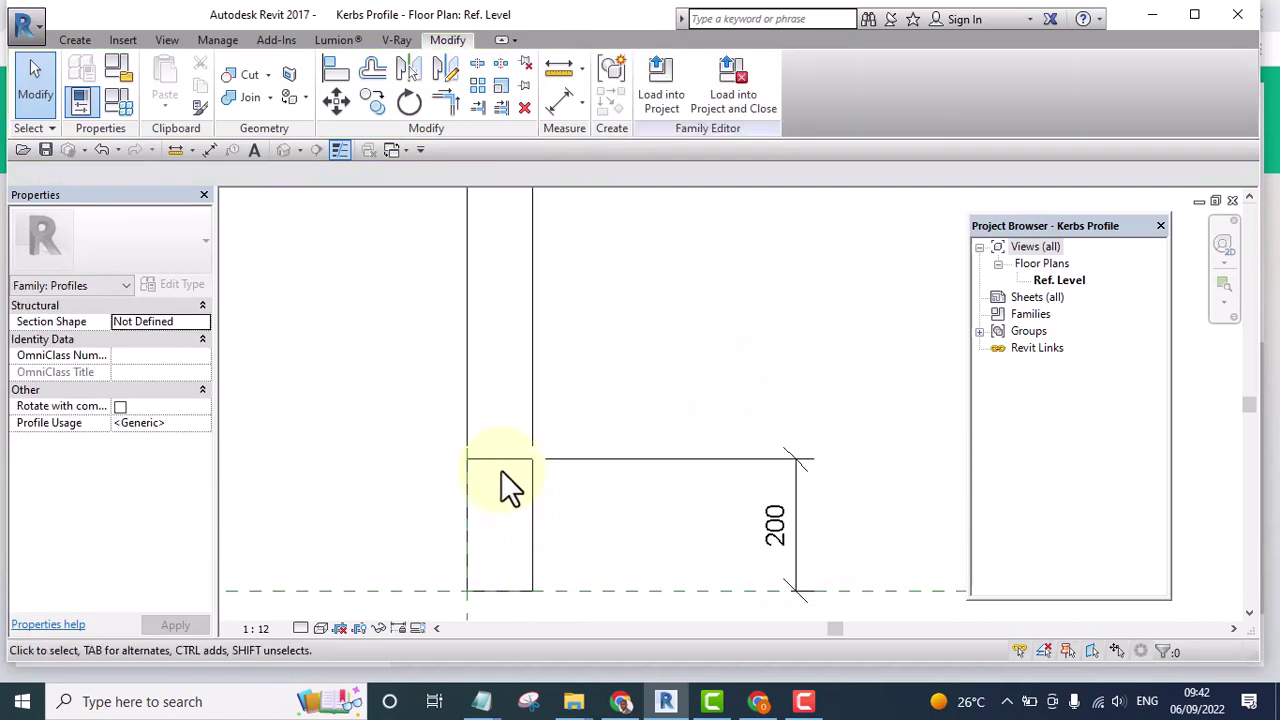
pyautogui.click(72, 40)
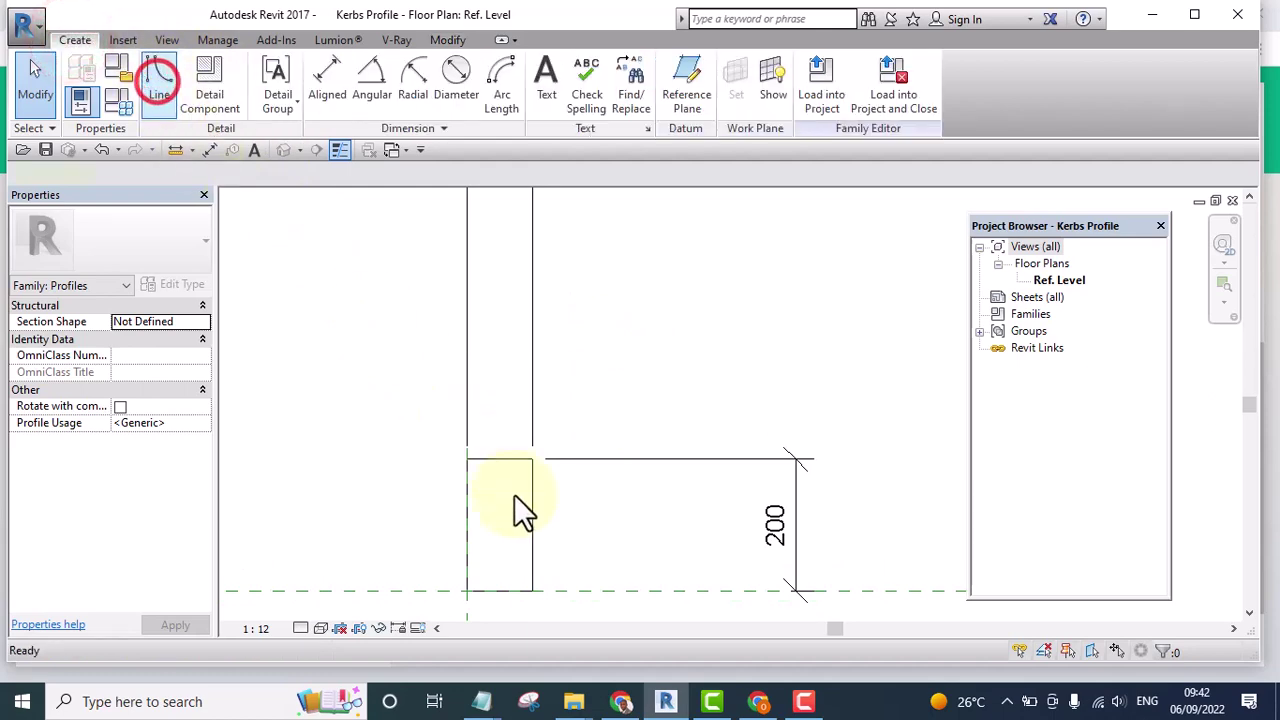
pyautogui.click(160, 85)
pyautogui.scroll(1, 505, 445)
pyautogui.scroll(1, 508, 490)
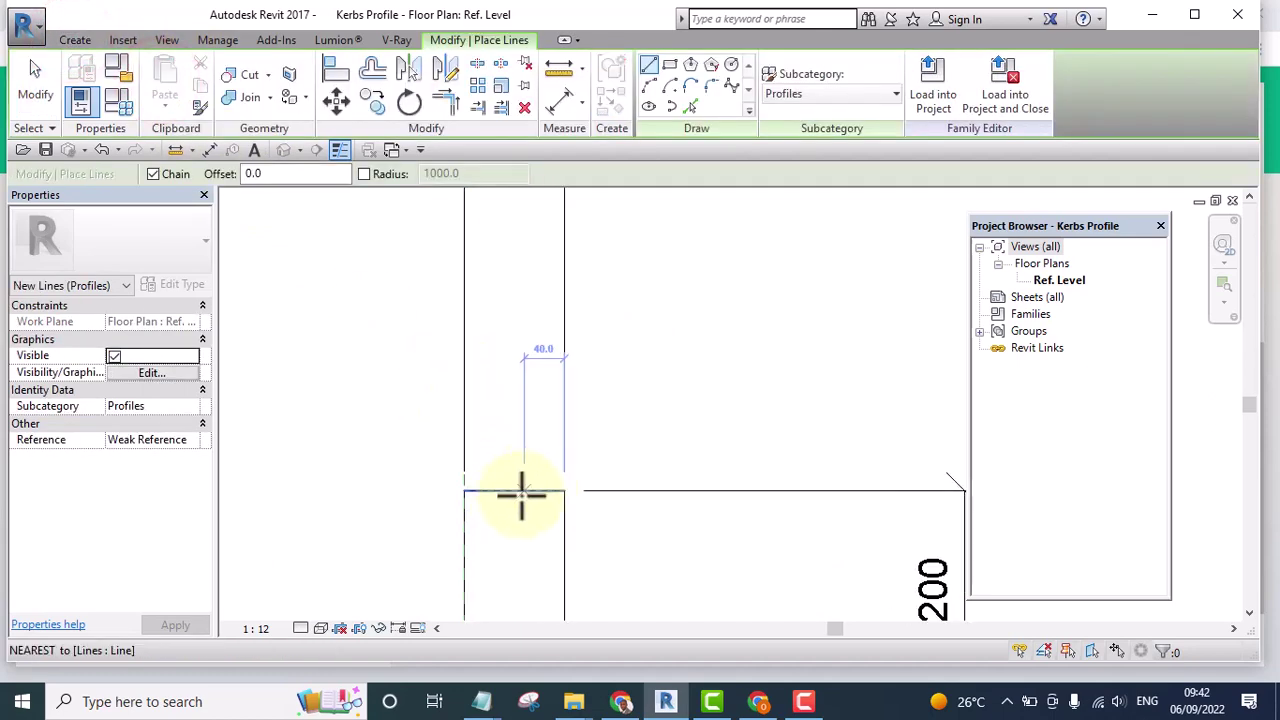
pyautogui.click(505, 490)
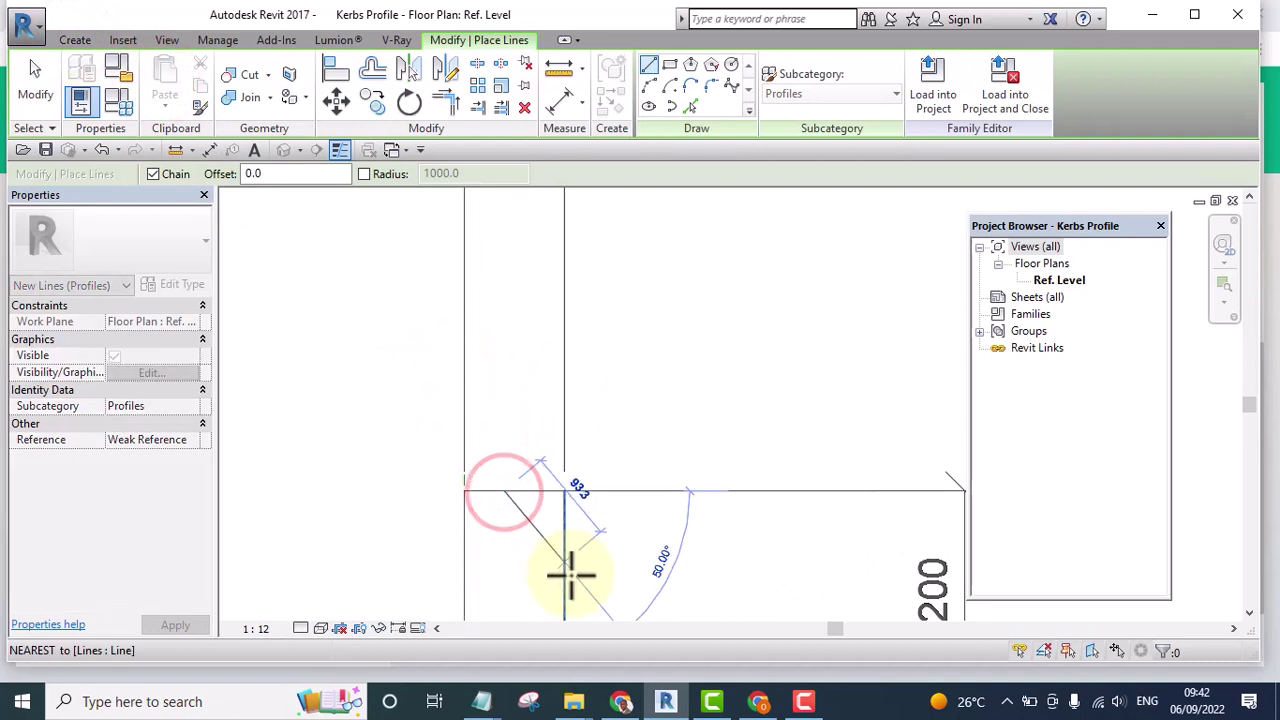
pyautogui.click(563, 580)
pyautogui.press('Escape')
pyautogui.scroll(-2, 526, 289)
pyautogui.scroll(1, 563, 457)
pyautogui.scroll(2, 563, 410)
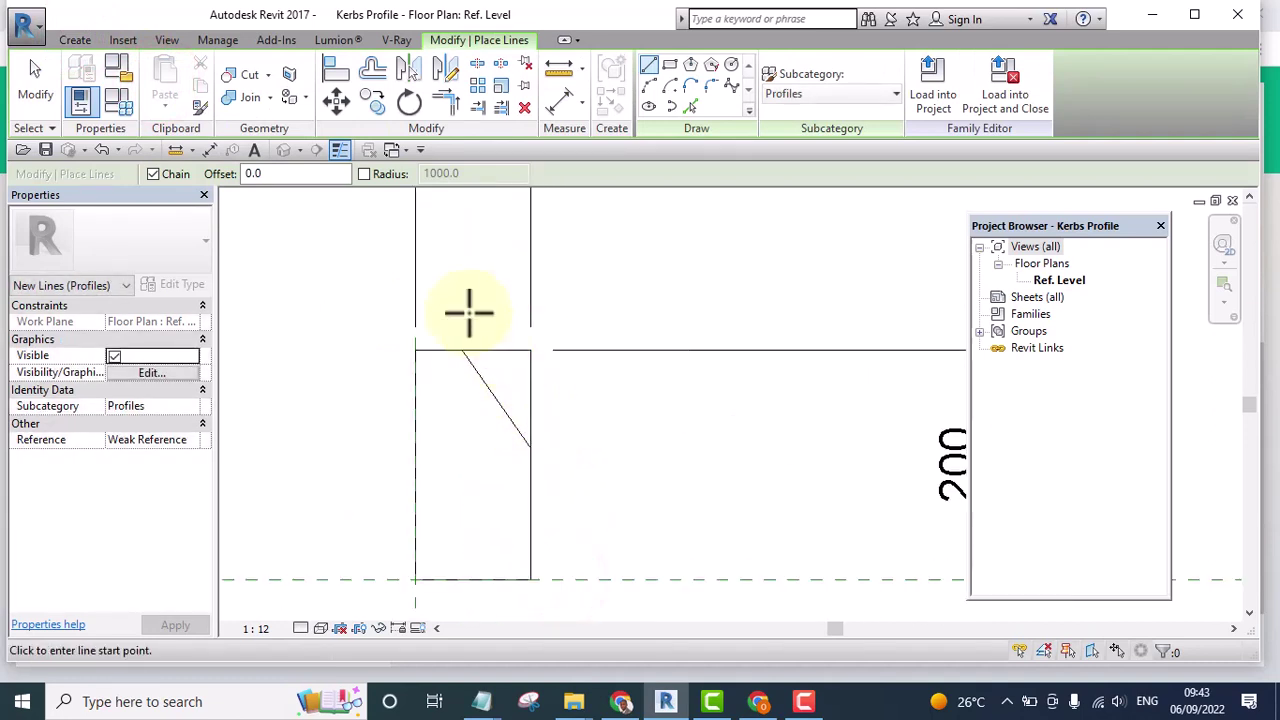
# Trim the top line and right edge to the diagonal with Trim/Extend to Corner.
pyautogui.click(445, 104)
pyautogui.click(434, 352)
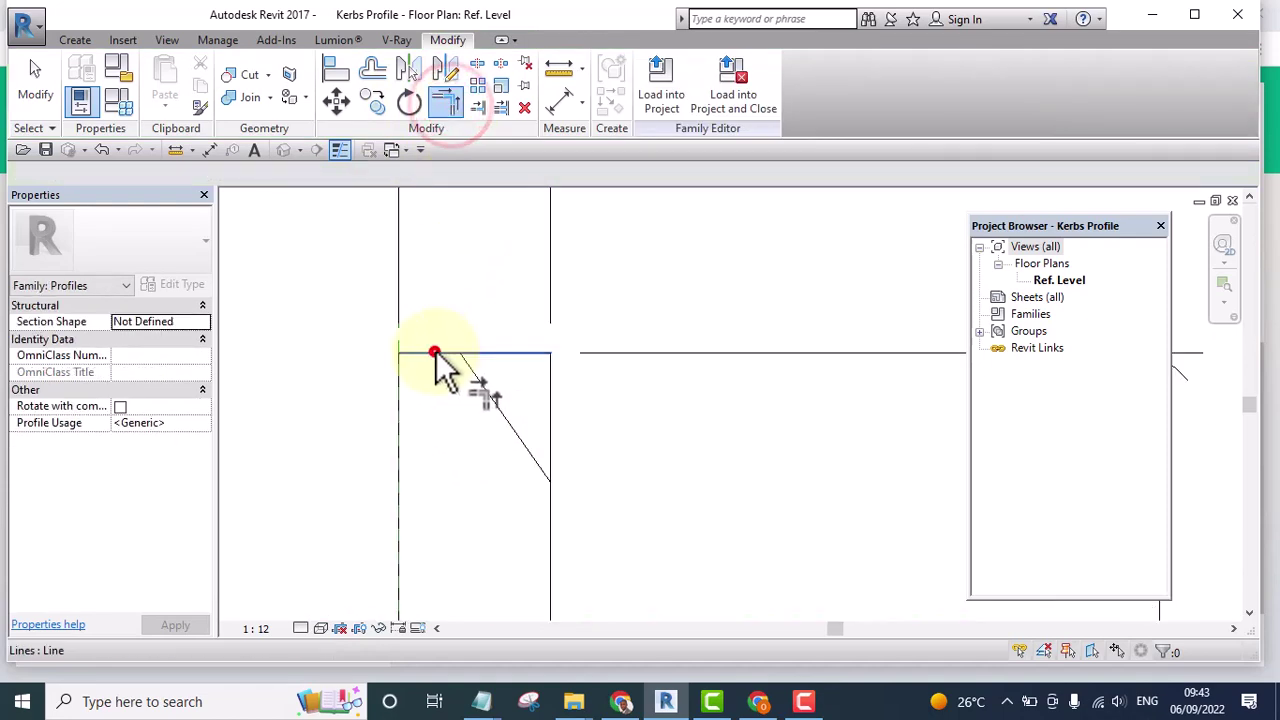
pyautogui.click(486, 391)
pyautogui.click(502, 413)
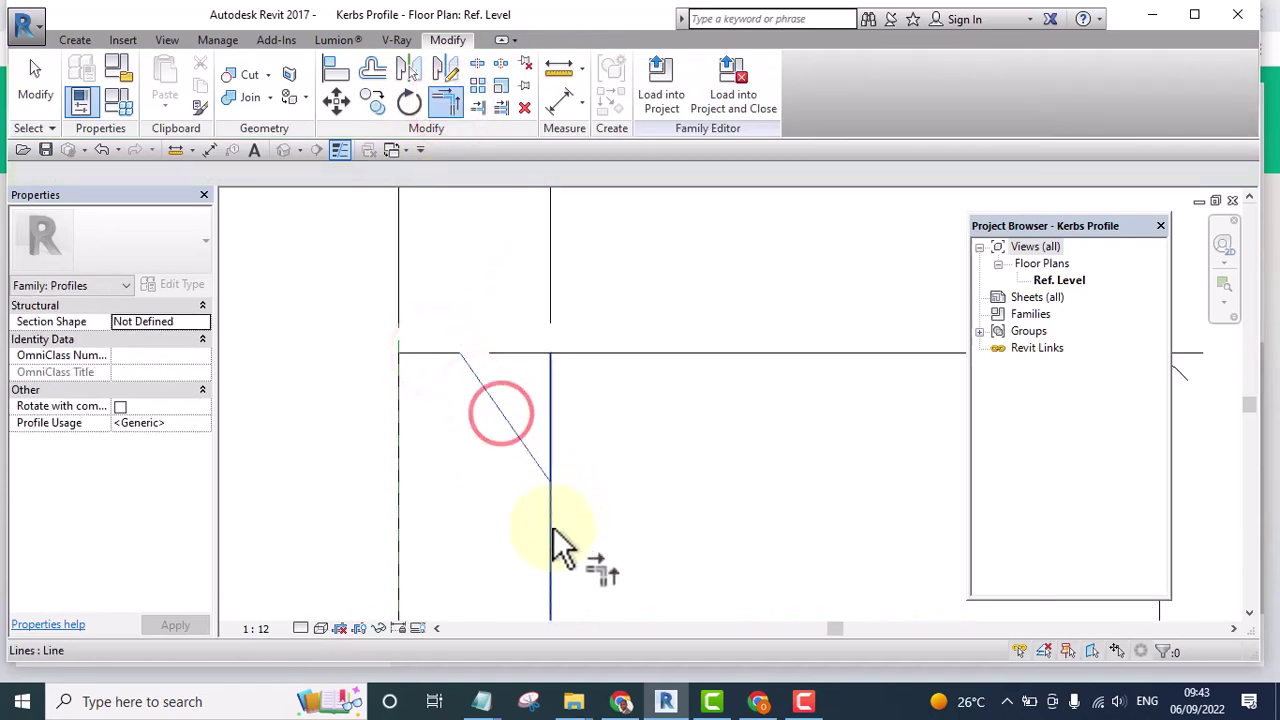
pyautogui.click(553, 523)
pyautogui.scroll(-4, 560, 340)
pyautogui.scroll(1, 578, 240)
pyautogui.scroll(1, 545, 400)
pyautogui.press('Escape')
pyautogui.moveTo(540, 460); pyautogui.dragTo(548, 353, button='middle')
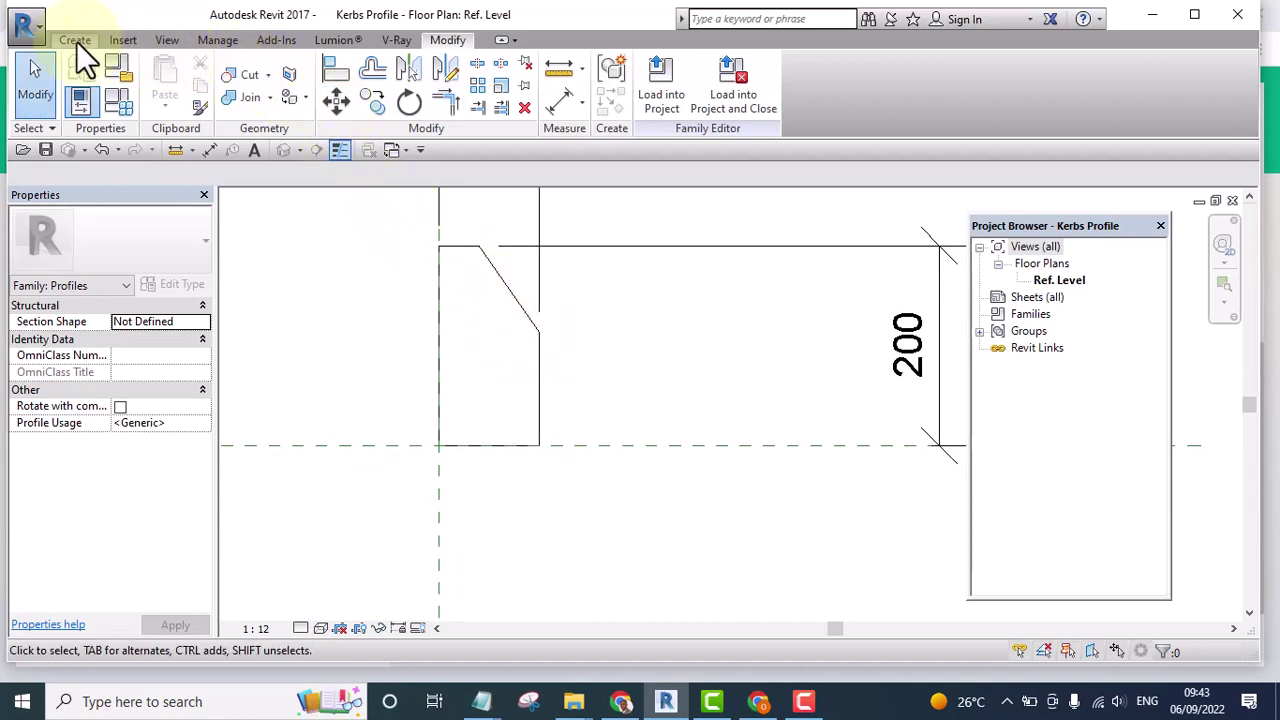
# Sketch a small notch rectangle on the profile's right edge.
pyautogui.click(75, 40)
pyautogui.click(160, 90)
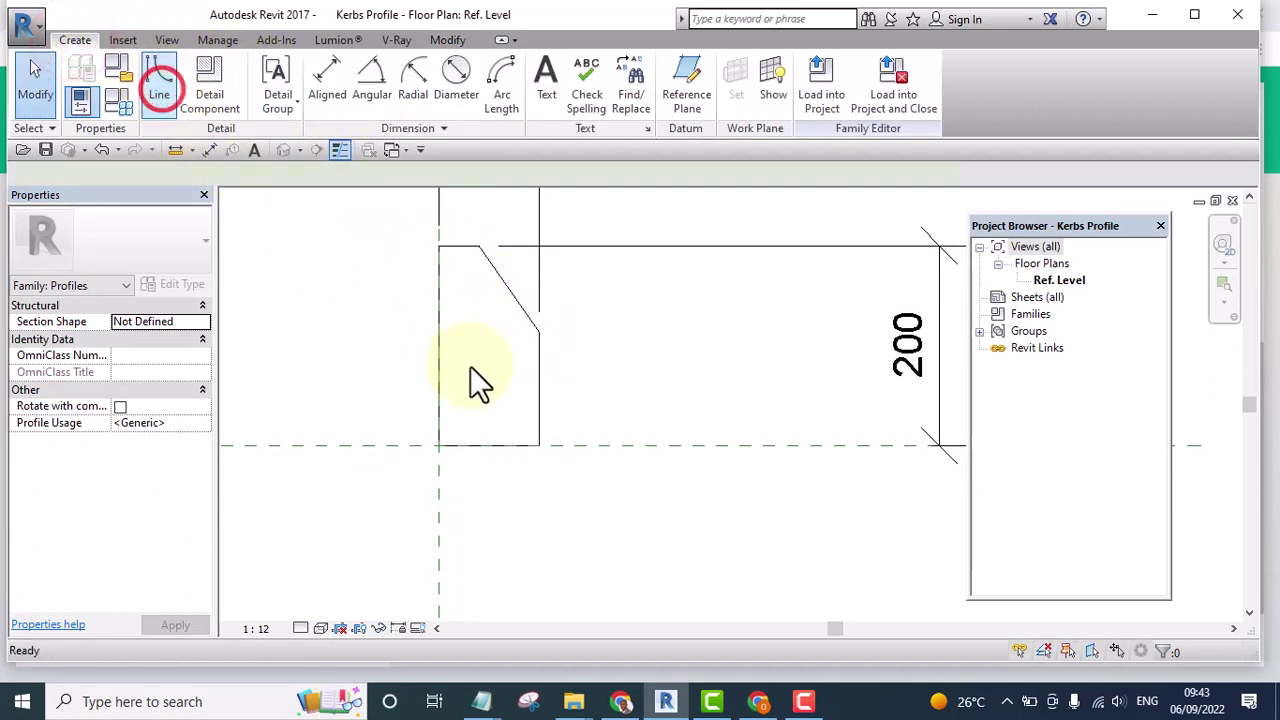
pyautogui.click(672, 66)
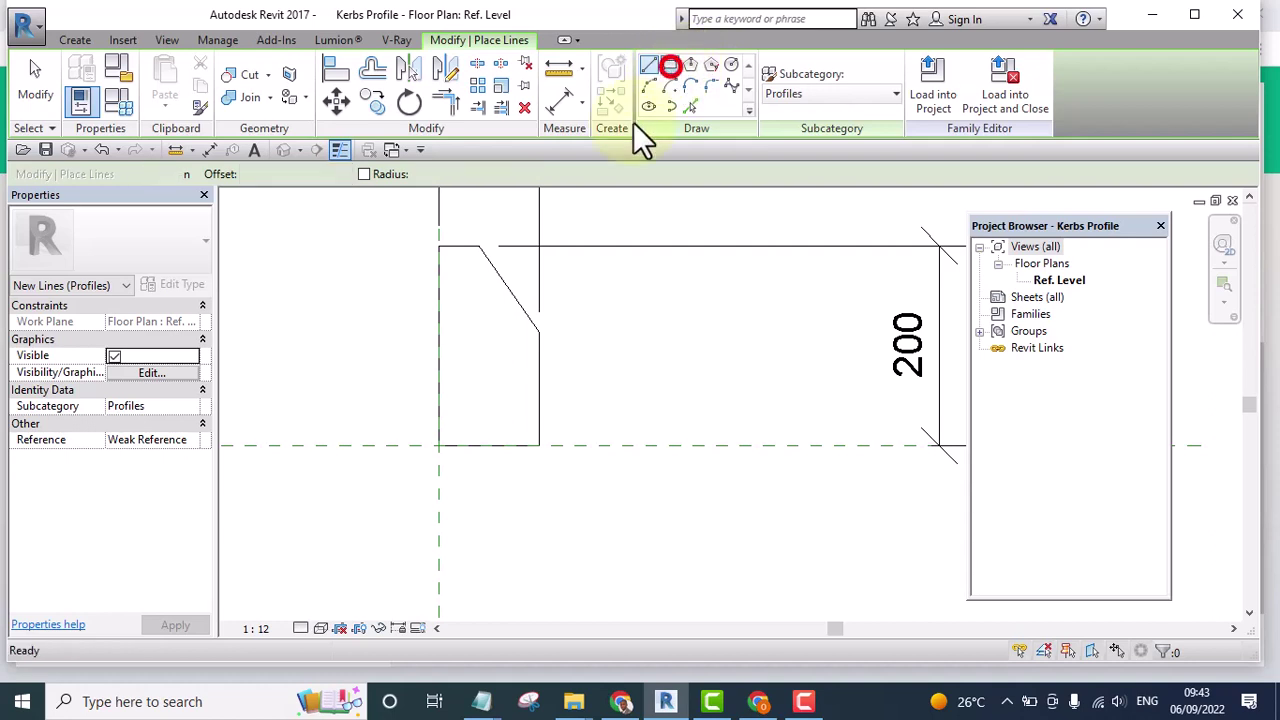
pyautogui.scroll(3, 543, 400)
pyautogui.scroll(1, 520, 357)
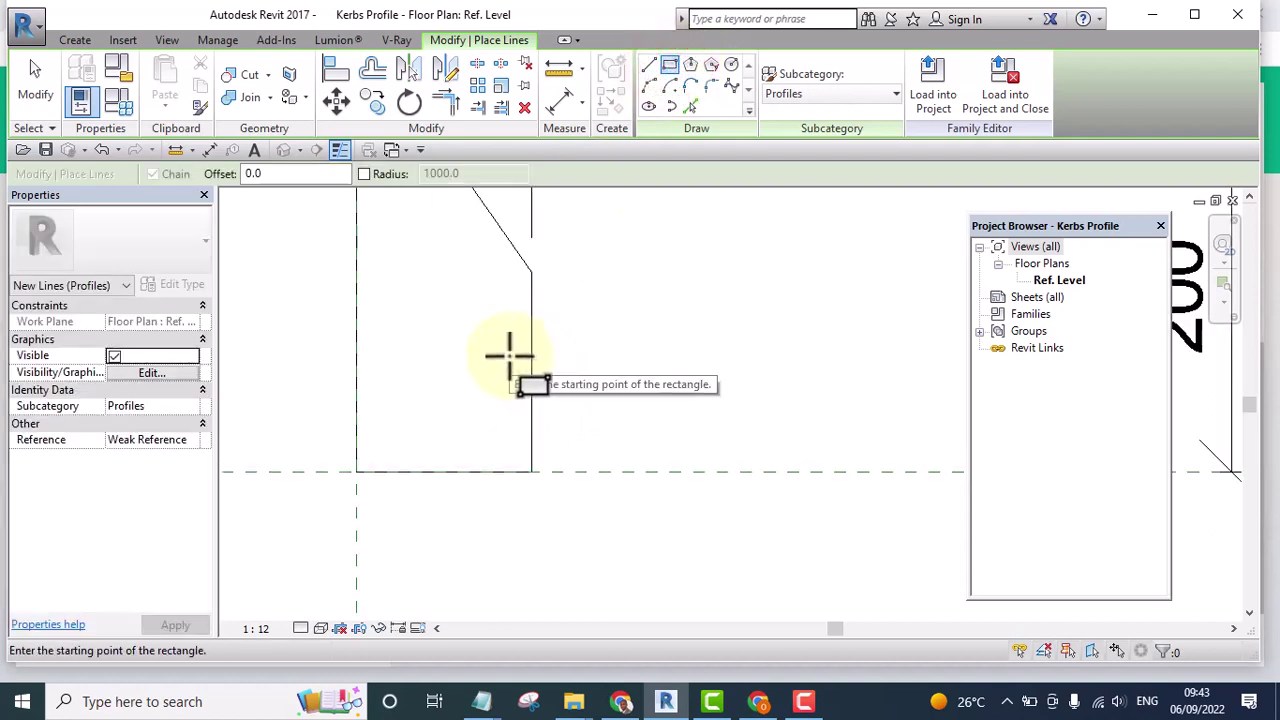
pyautogui.click(508, 352)
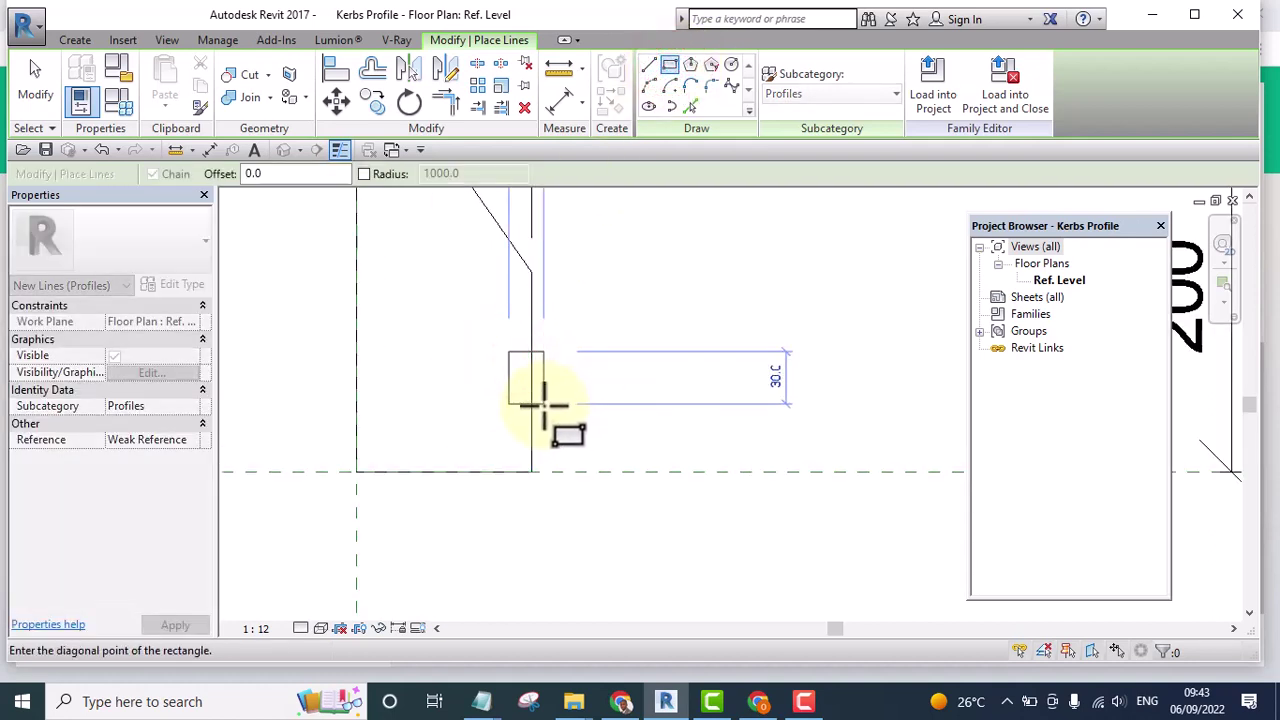
pyautogui.click(544, 404)
pyautogui.press('Escape')
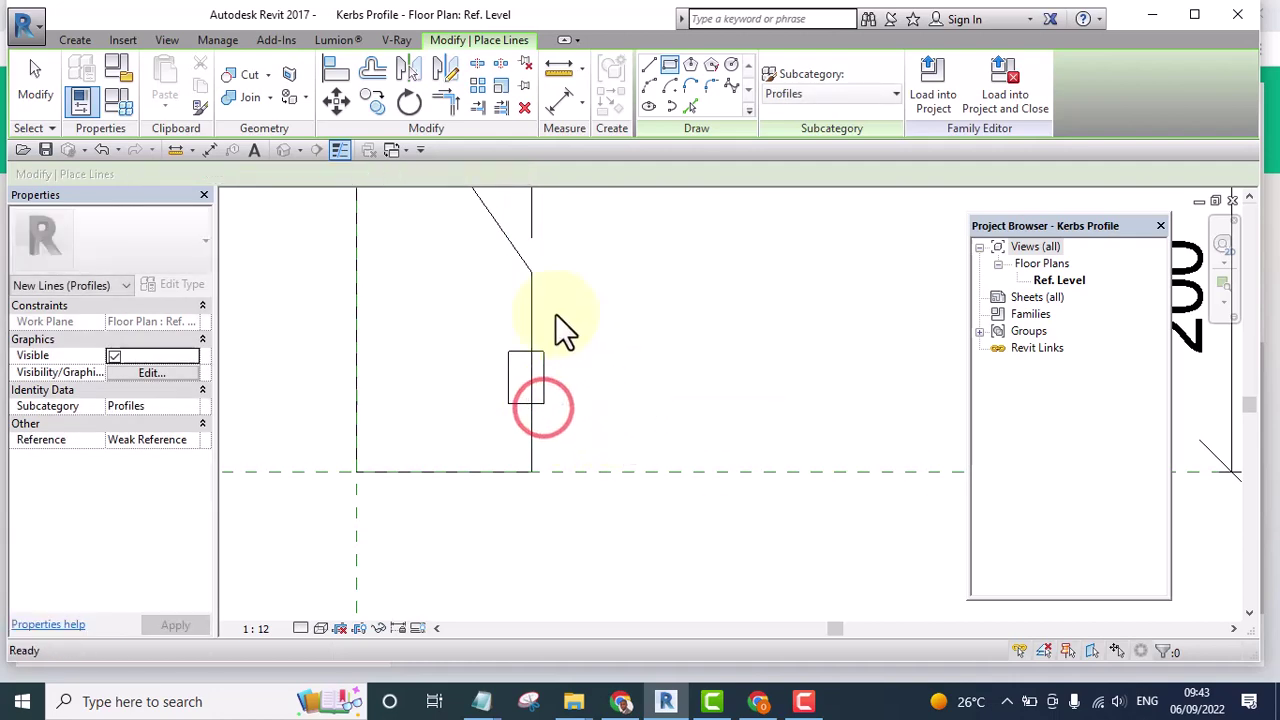
pyautogui.press('Escape')
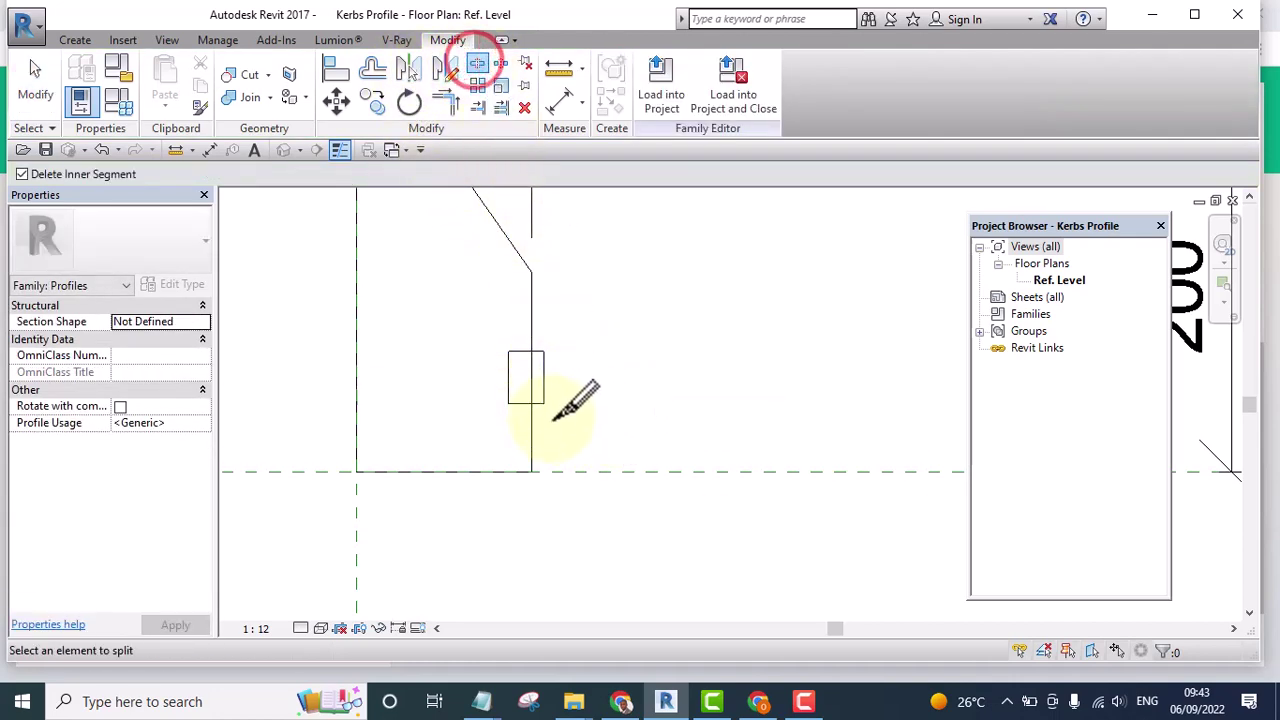
# Split the right edge and remove the segment inside the notch.
pyautogui.click(474, 62)
pyautogui.scroll(1, 555, 330)
pyautogui.click(523, 328)
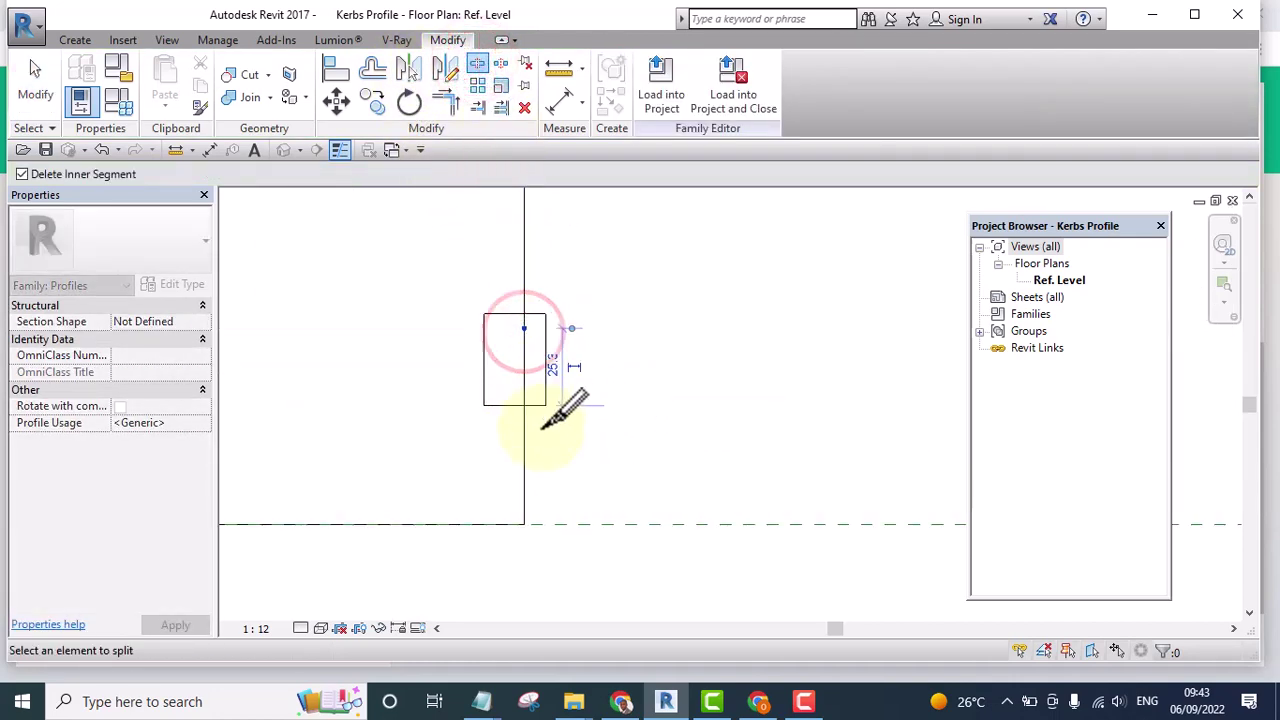
pyautogui.click(523, 386)
pyautogui.press('Escape')
# Trim the notch and profile lines so they meet in clean corners.
pyautogui.click(445, 103)
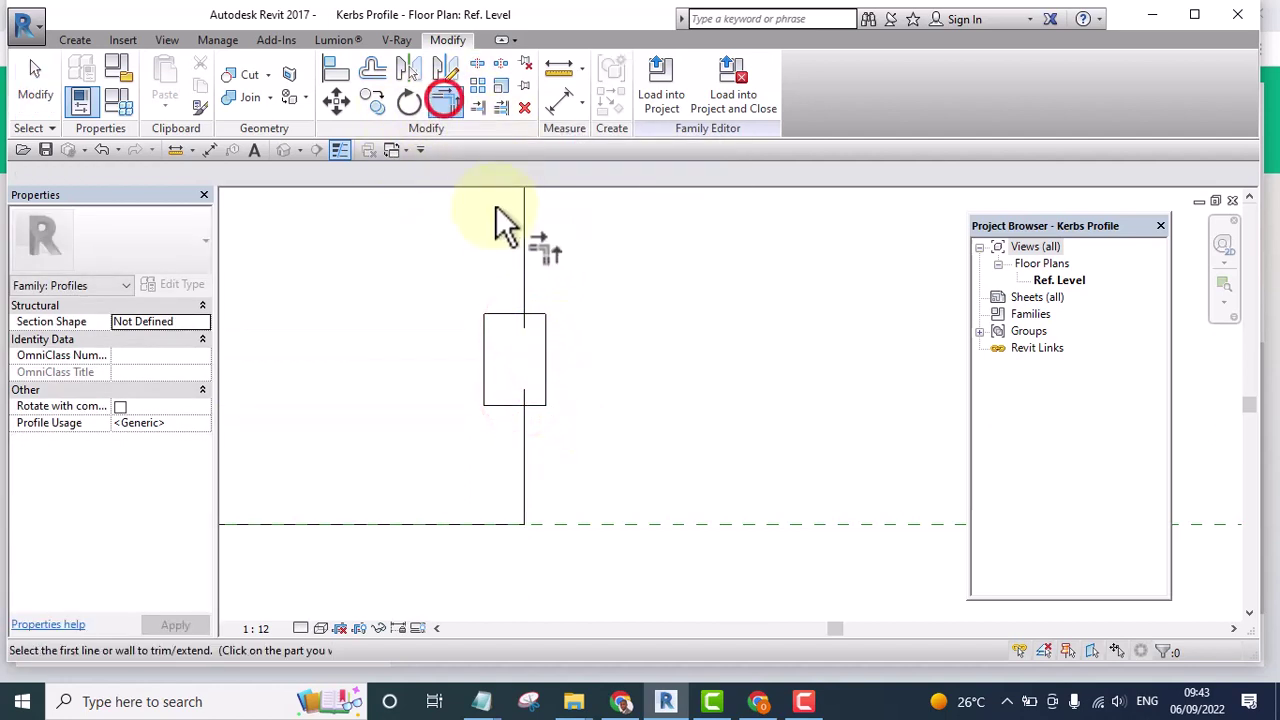
pyautogui.click(524, 222)
pyautogui.click(506, 315)
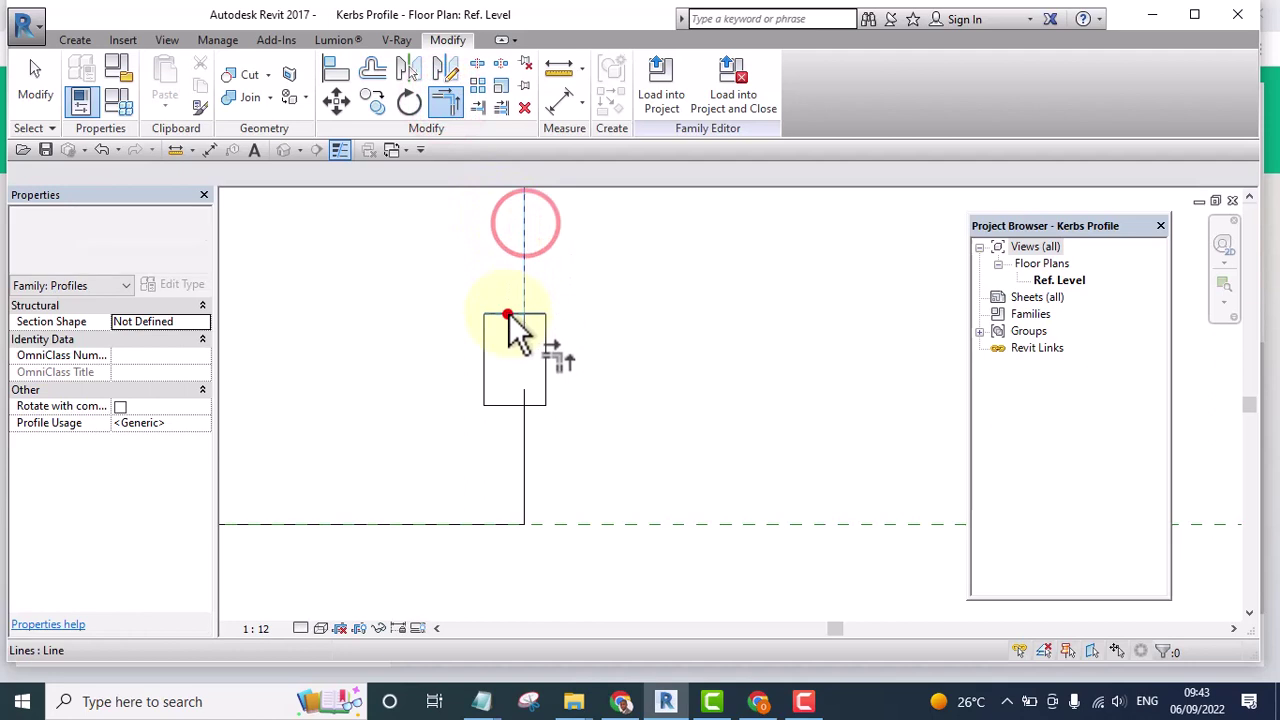
pyautogui.click(509, 409)
pyautogui.click(529, 437)
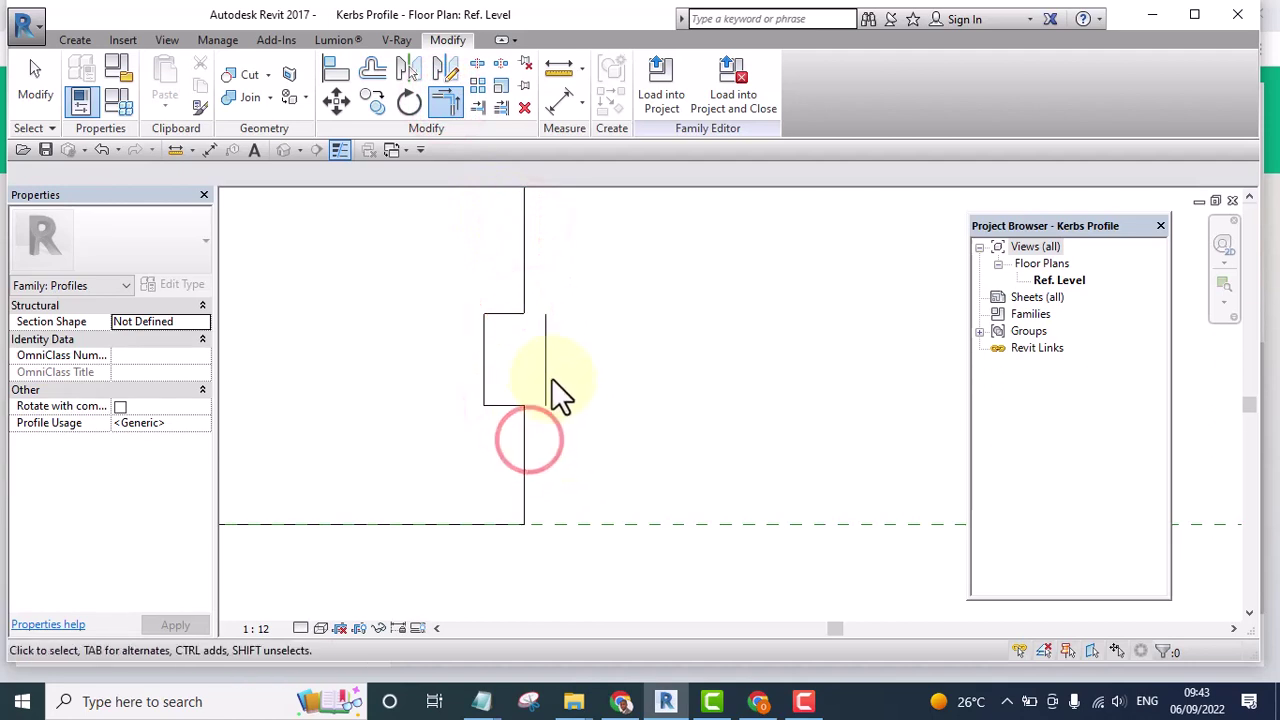
pyautogui.press('Escape')
pyautogui.click(547, 368)
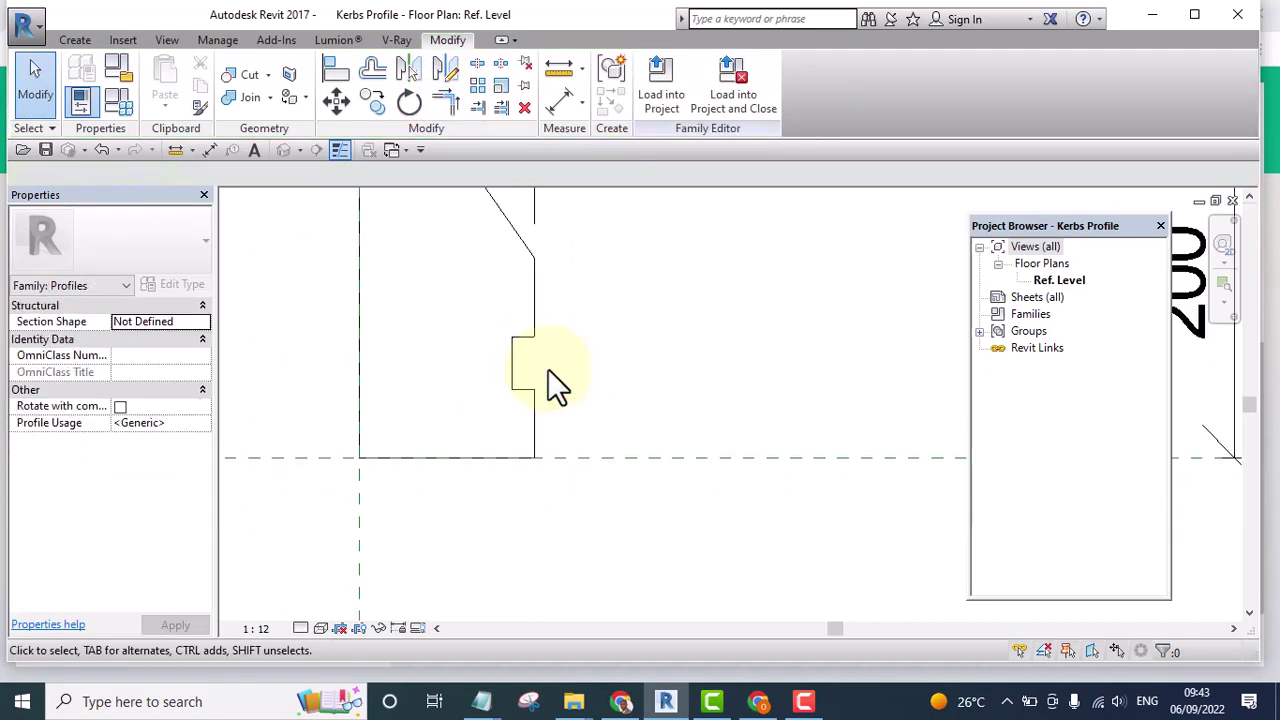
# Save Kerbs Profile and load it into the open Revit Tutorial Day 1.rvt project.
pyautogui.scroll(1, 541, 353)
pyautogui.scroll(-1, 544, 388)
pyautogui.scroll(-2, 600, 400)
pyautogui.scroll(1, 652, 402)
pyautogui.scroll(-1, 594, 386)
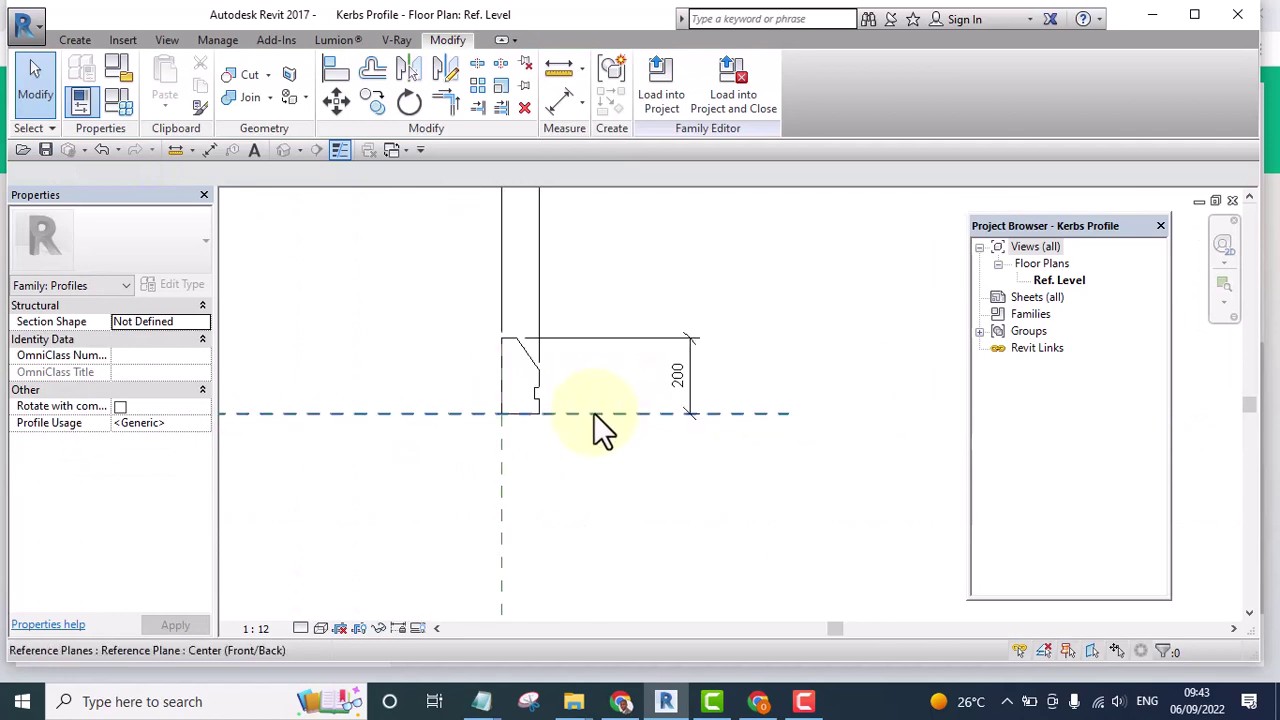
pyautogui.scroll(-1, 593, 413)
pyautogui.click(45, 150)
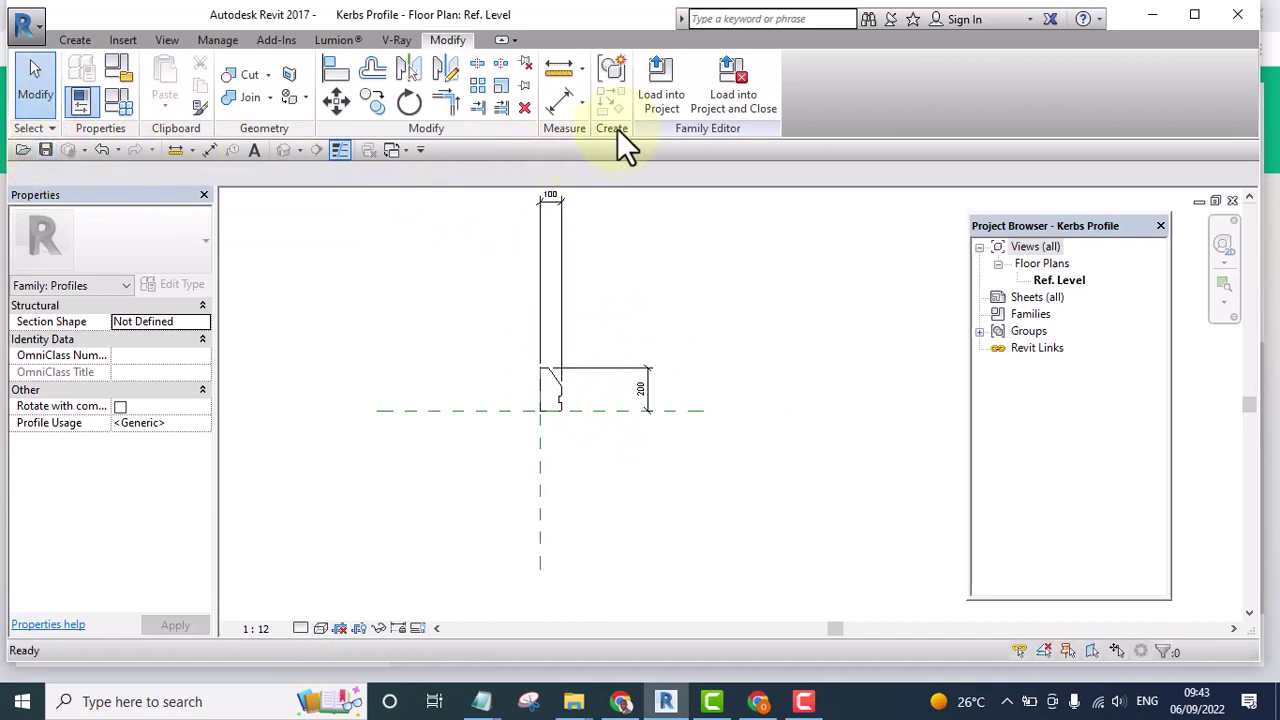
pyautogui.click(665, 85)
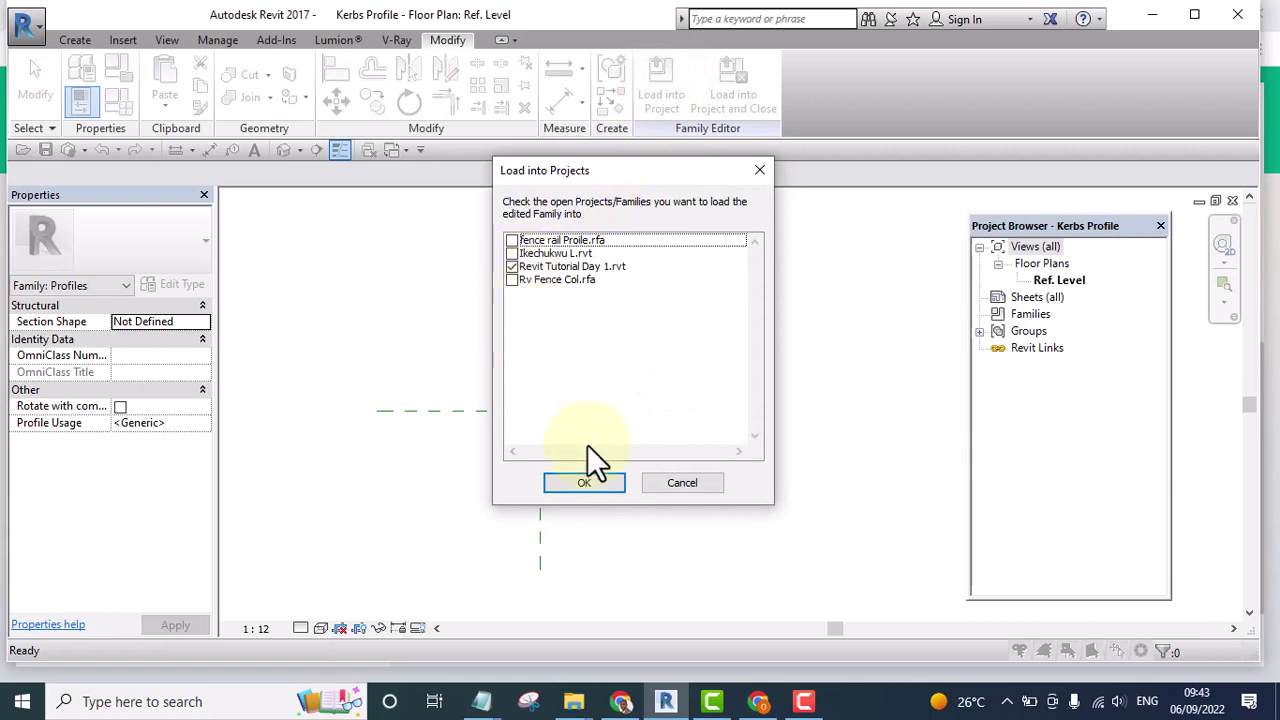
pyautogui.click(598, 486)
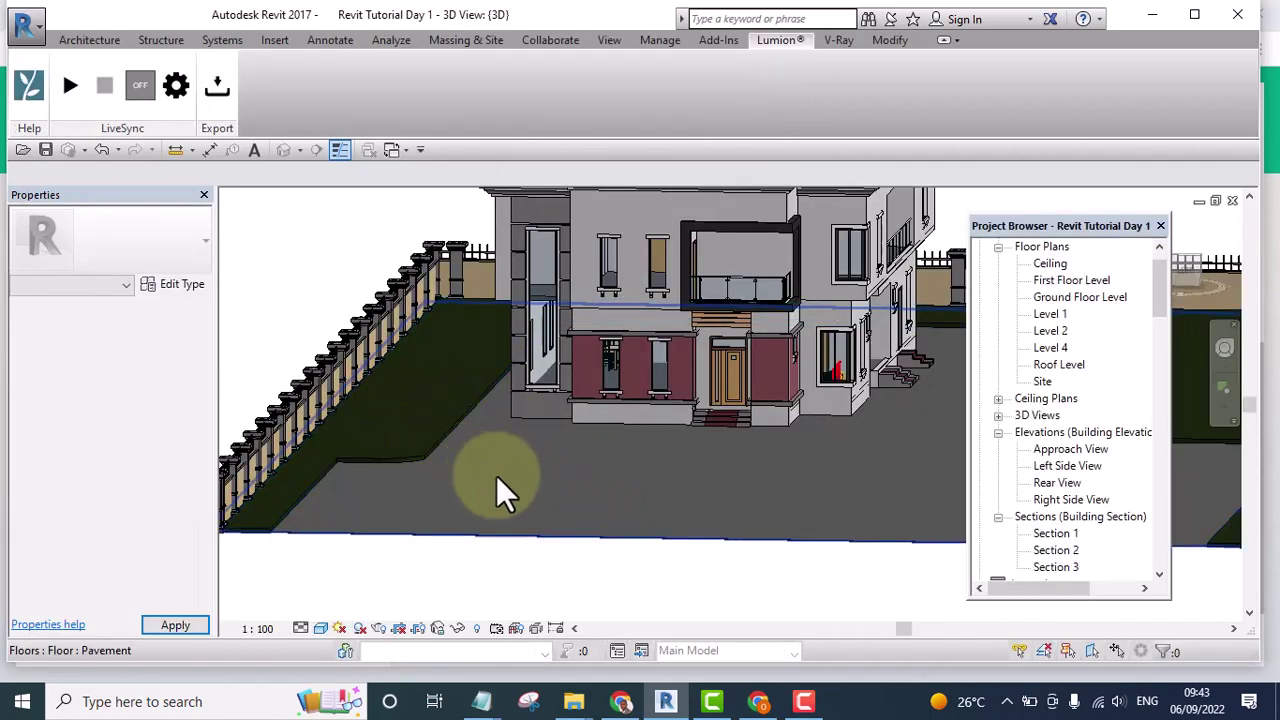
# Orbit the 3D view to look along the pavement edge beside the boundary wall.
pyautogui.scroll(-3, 647, 440)
pyautogui.scroll(5, 507, 459)
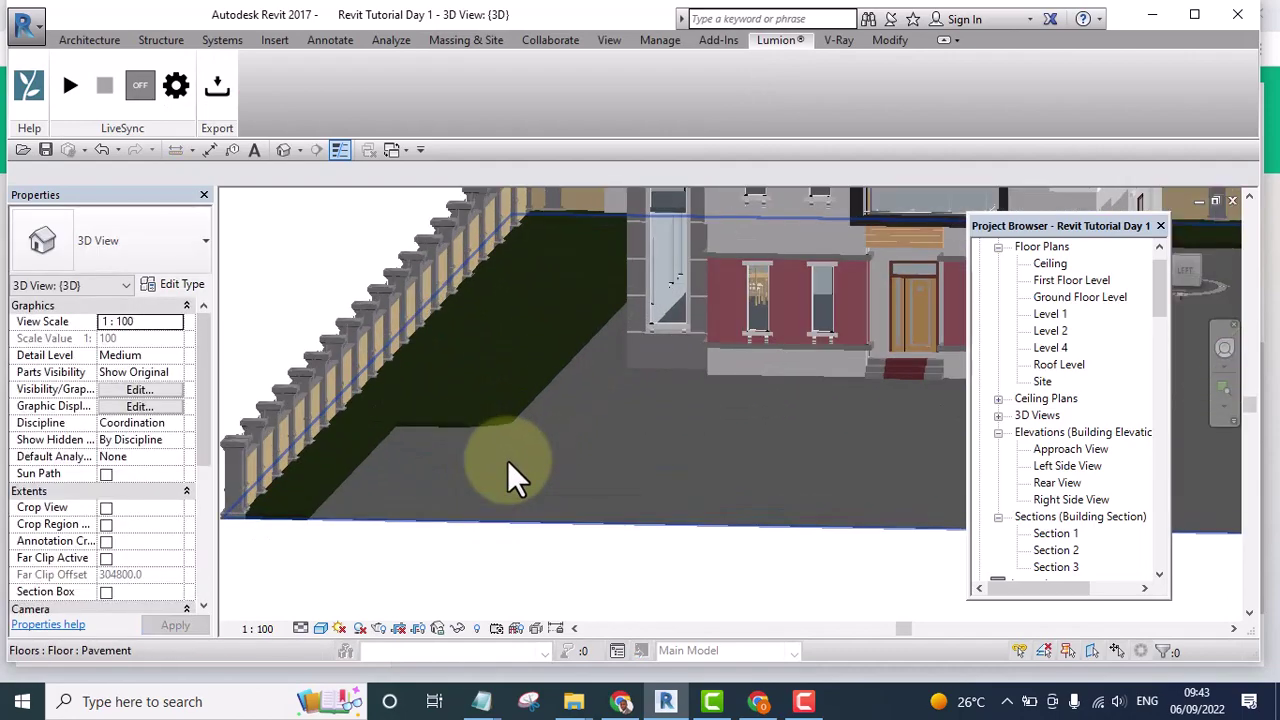
pyautogui.moveTo(507, 460)
pyautogui.keyDown('shift'); pyautogui.mouseDown(button='middle')
pyautogui.moveTo(588, 515)
pyautogui.moveTo(523, 509)
pyautogui.moveTo(594, 449)
pyautogui.mouseUp(button='middle'); pyautogui.keyUp('shift')
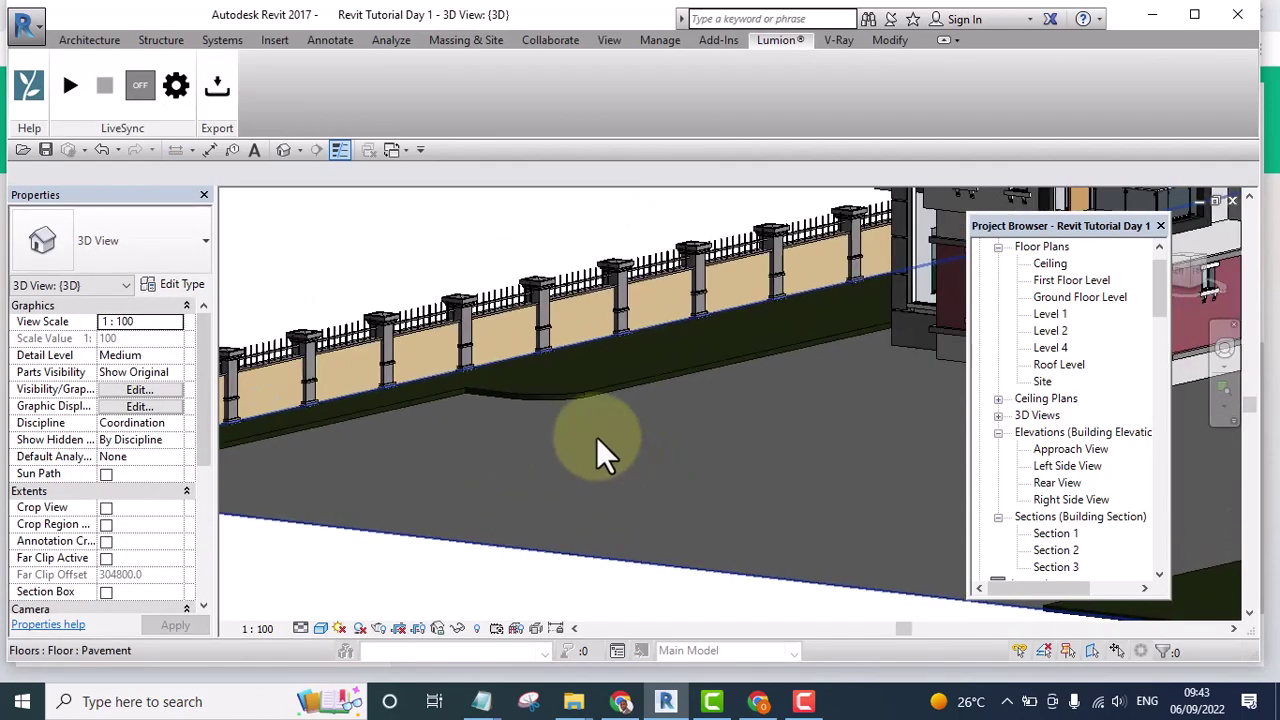
pyautogui.scroll(-2, 592, 420)
pyautogui.moveTo(591, 378)
pyautogui.keyDown('shift'); pyautogui.mouseDown(button='middle')
pyautogui.moveTo(657, 517)
pyautogui.moveTo(634, 520)
pyautogui.moveTo(629, 466)
pyautogui.moveTo(522, 228)
pyautogui.mouseUp(button='middle'); pyautogui.keyUp('shift')
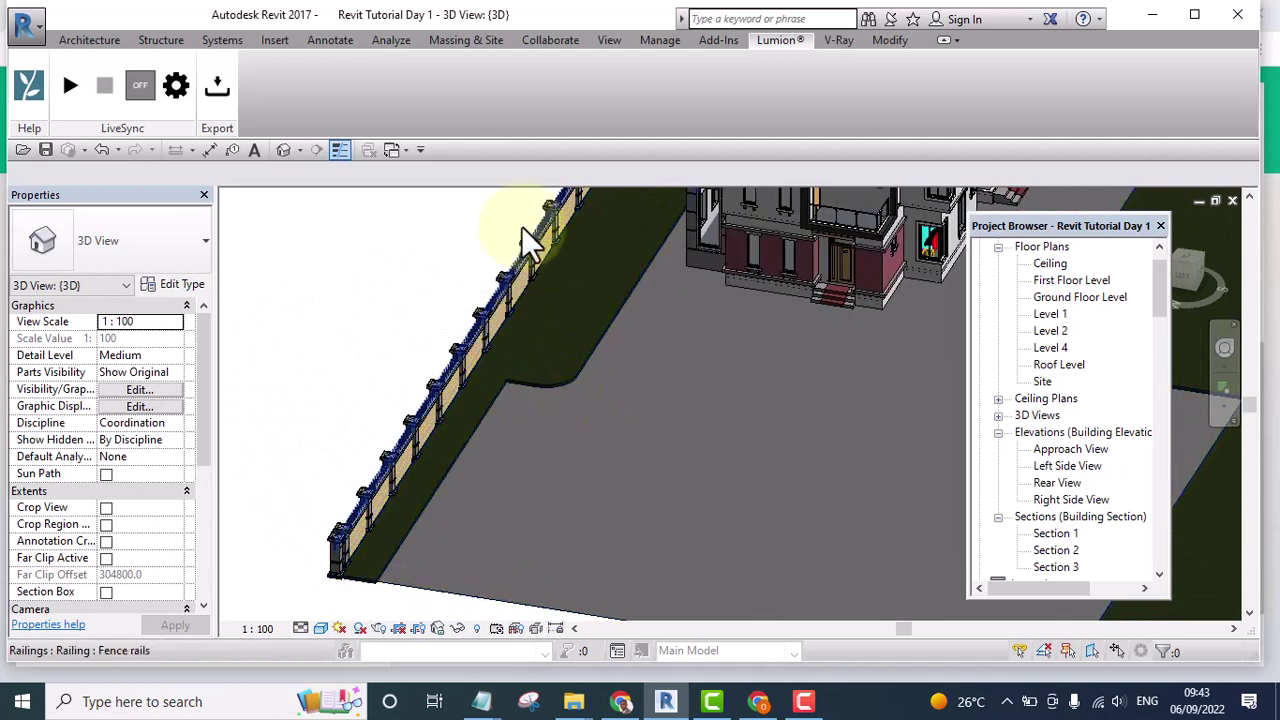
pyautogui.click(87, 40)
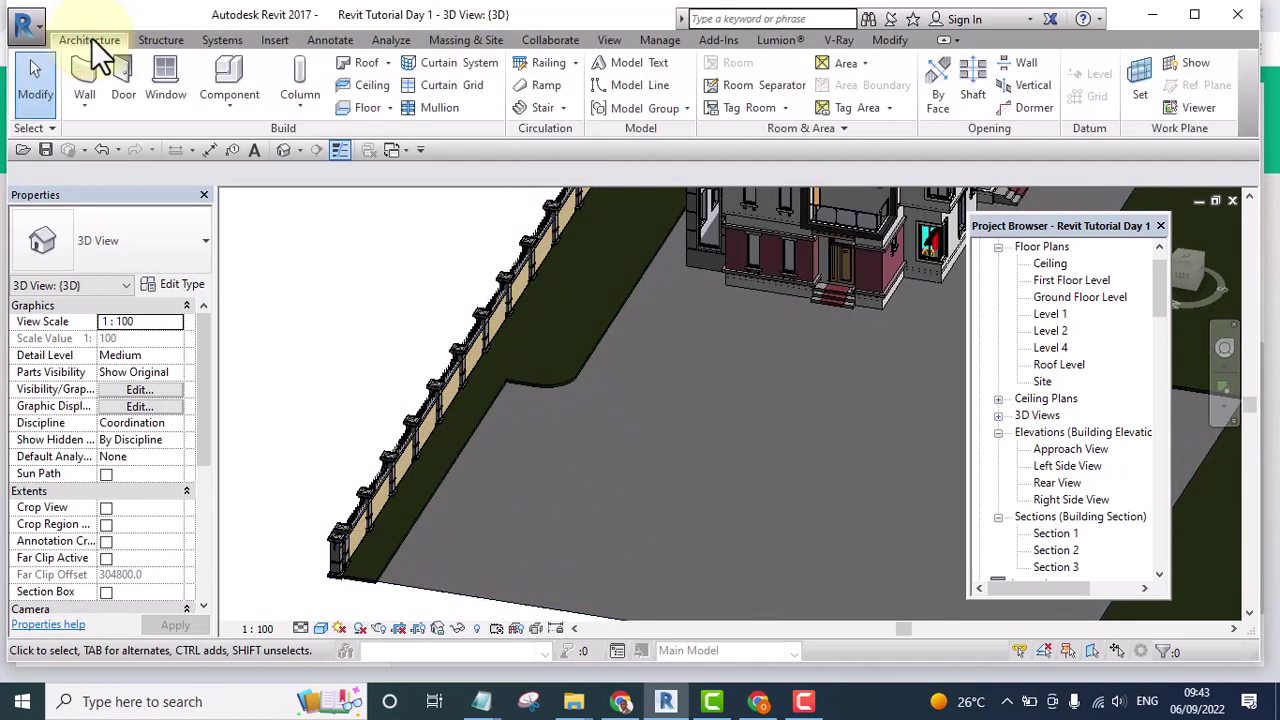
# Place a Floor: Slab Edge along the lawn floor's edge where it meets the pavement.
pyautogui.click(391, 105)
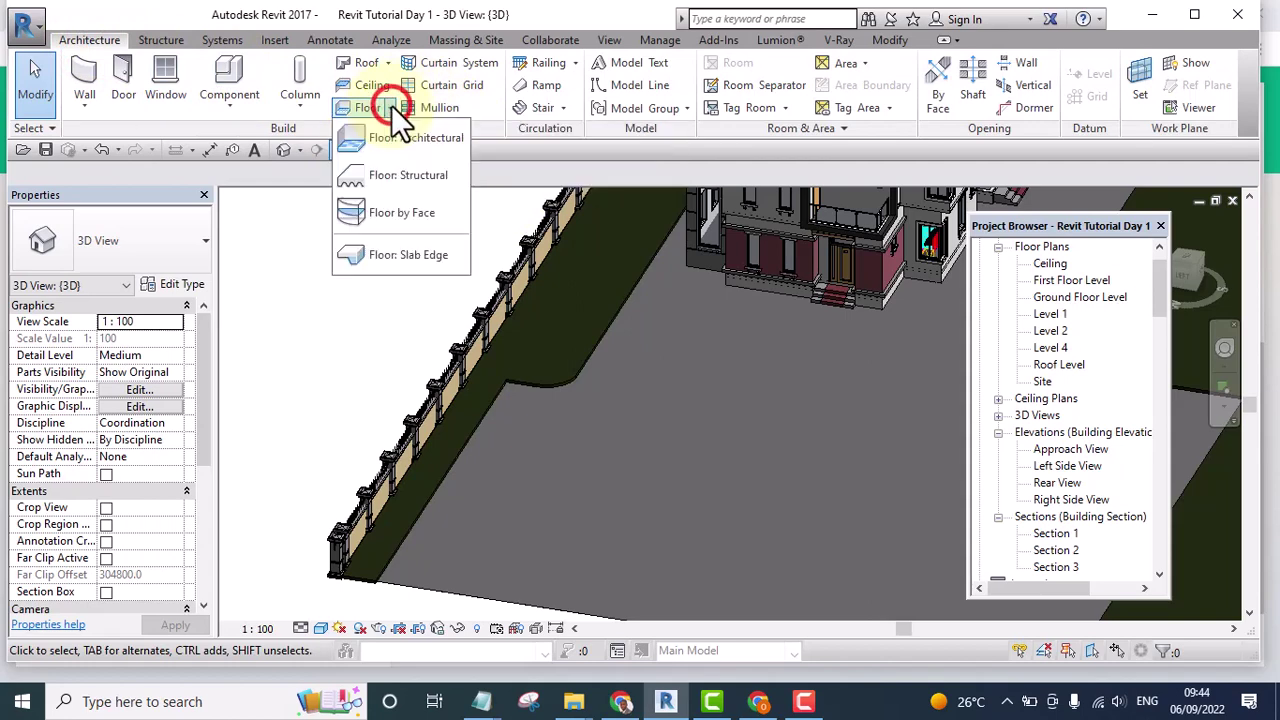
pyautogui.click(392, 256)
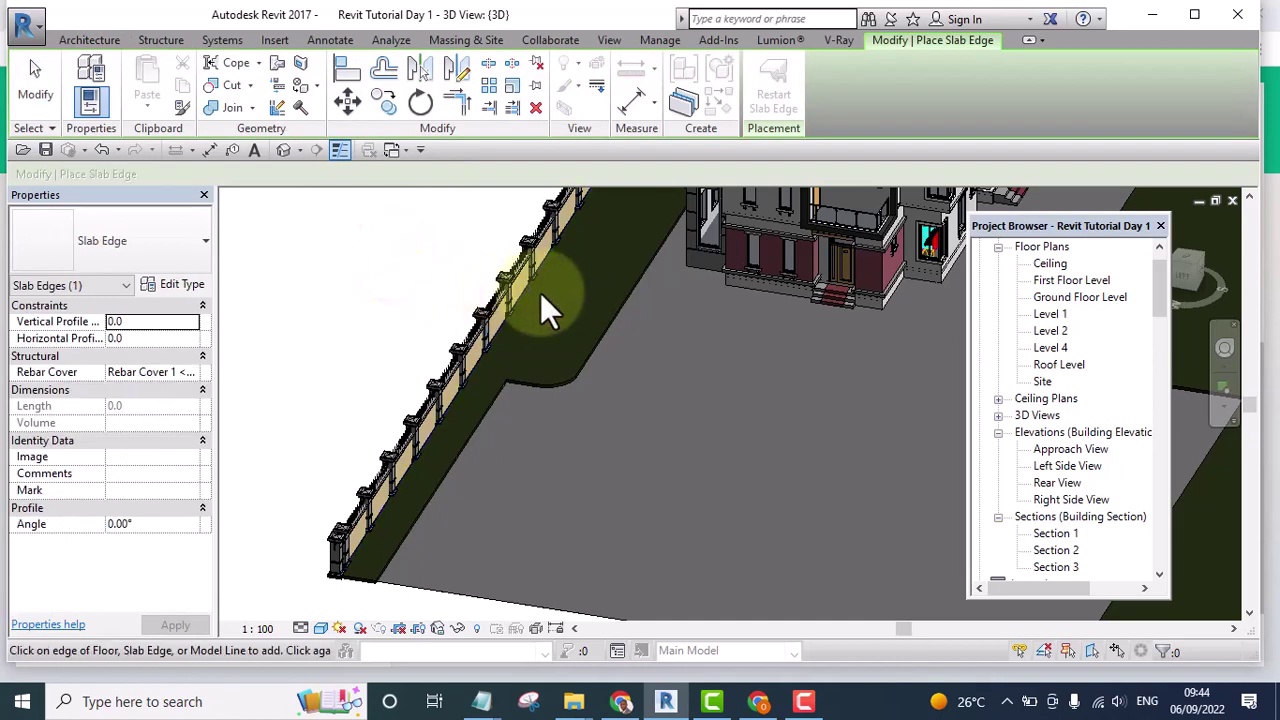
pyautogui.scroll(2, 554, 408)
pyautogui.scroll(1, 435, 406)
pyautogui.scroll(2, 394, 427)
pyautogui.scroll(2, 394, 427)
pyautogui.scroll(2, 390, 425)
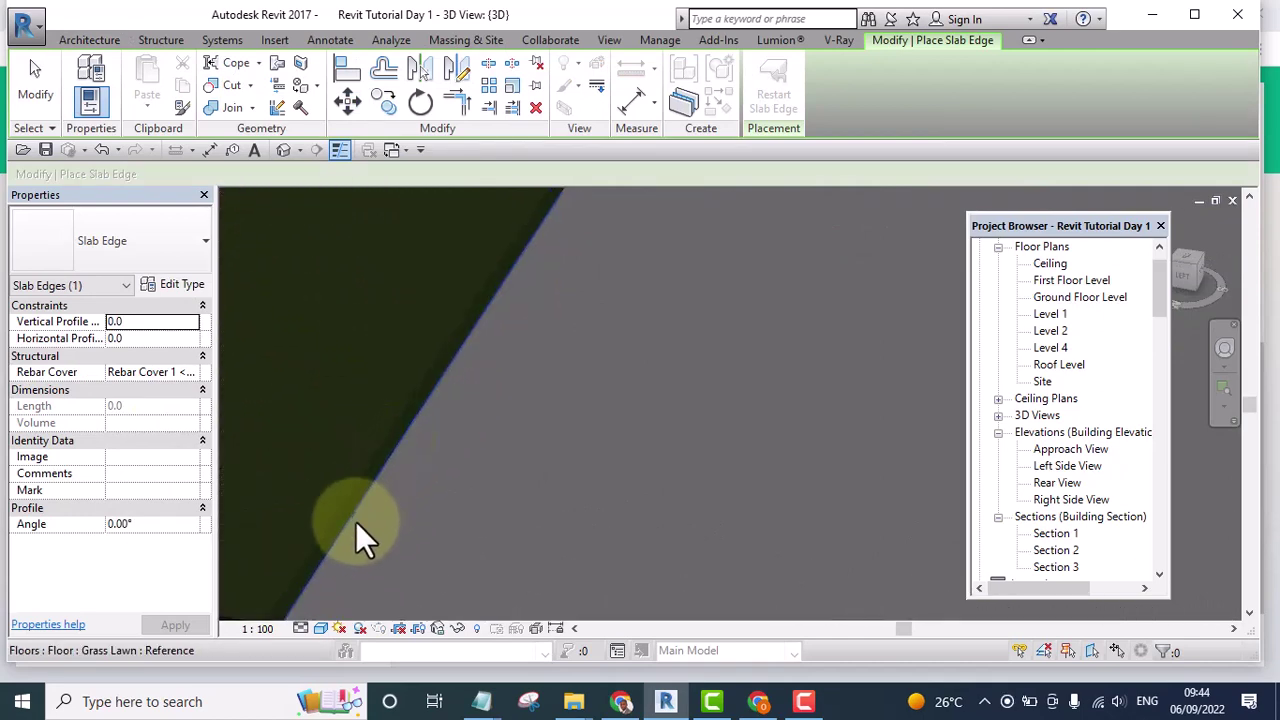
pyautogui.click(357, 462)
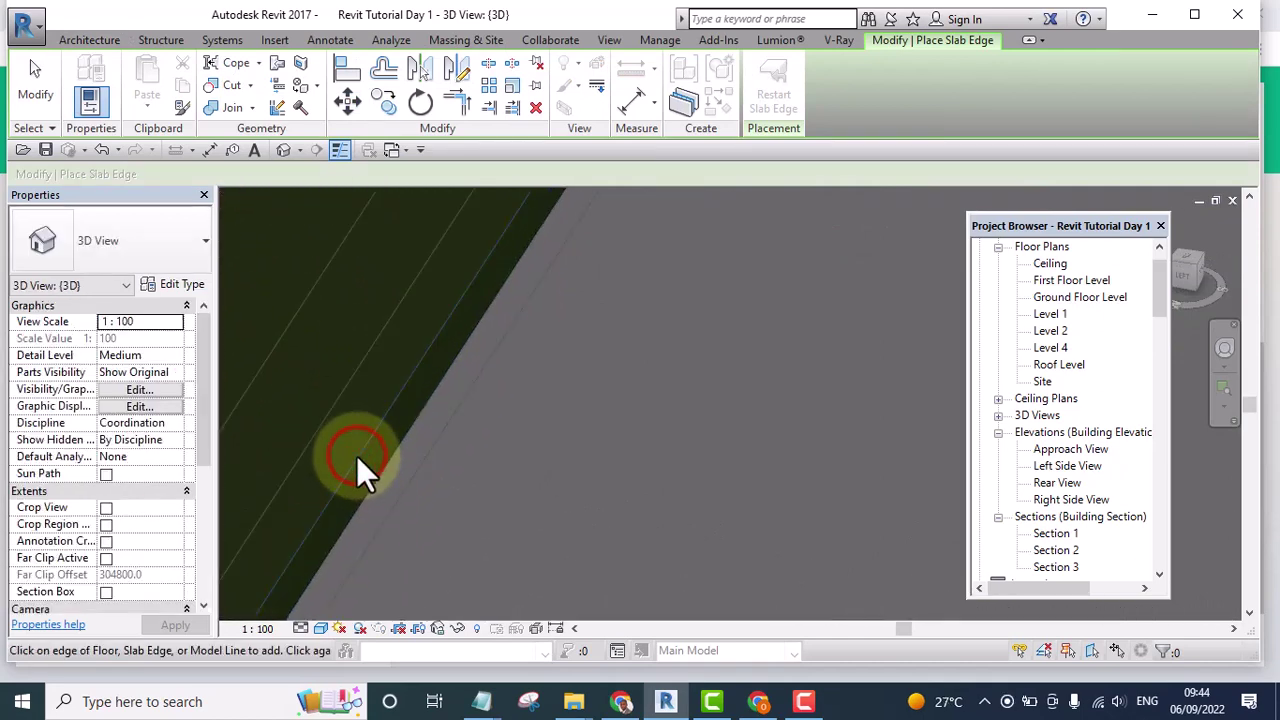
pyautogui.scroll(-2, 401, 465)
pyautogui.scroll(-2, 449, 449)
pyautogui.scroll(1, 449, 443)
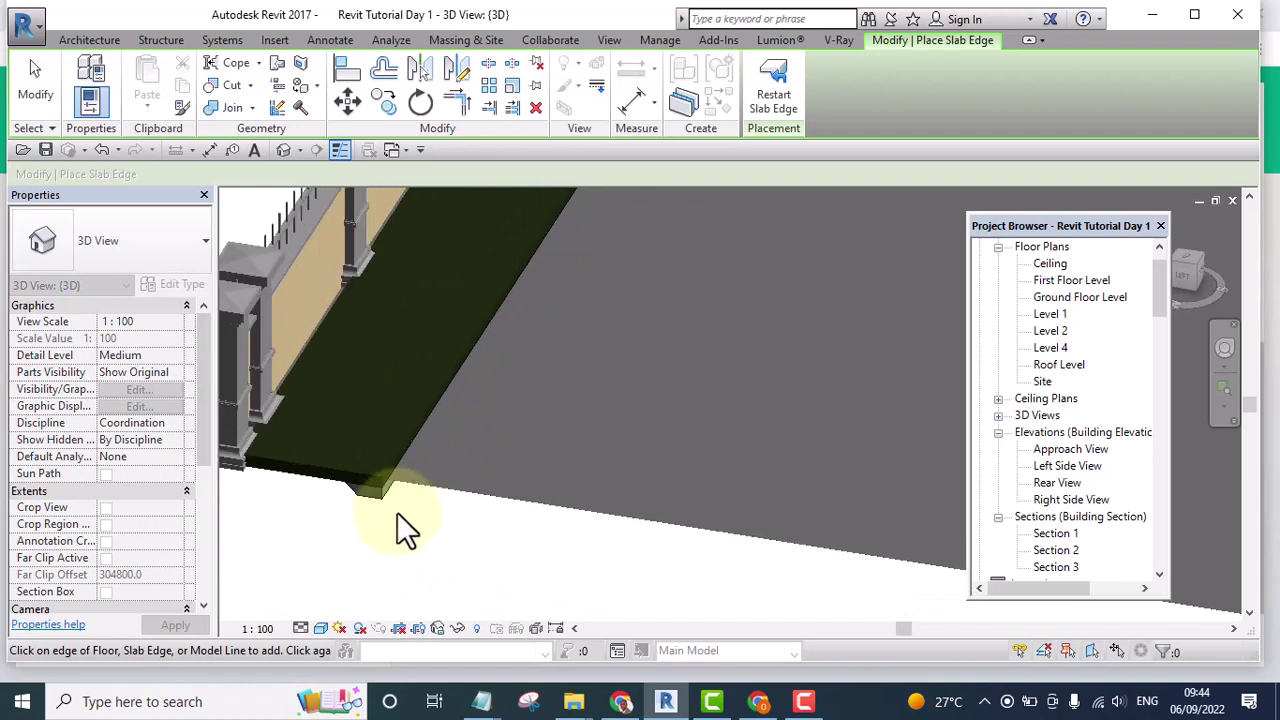
pyautogui.scroll(1, 400, 529)
pyautogui.press('Escape')
# Orbit to the corner and select the newly placed slab edge to show its properties.
pyautogui.scroll(1, 382, 488)
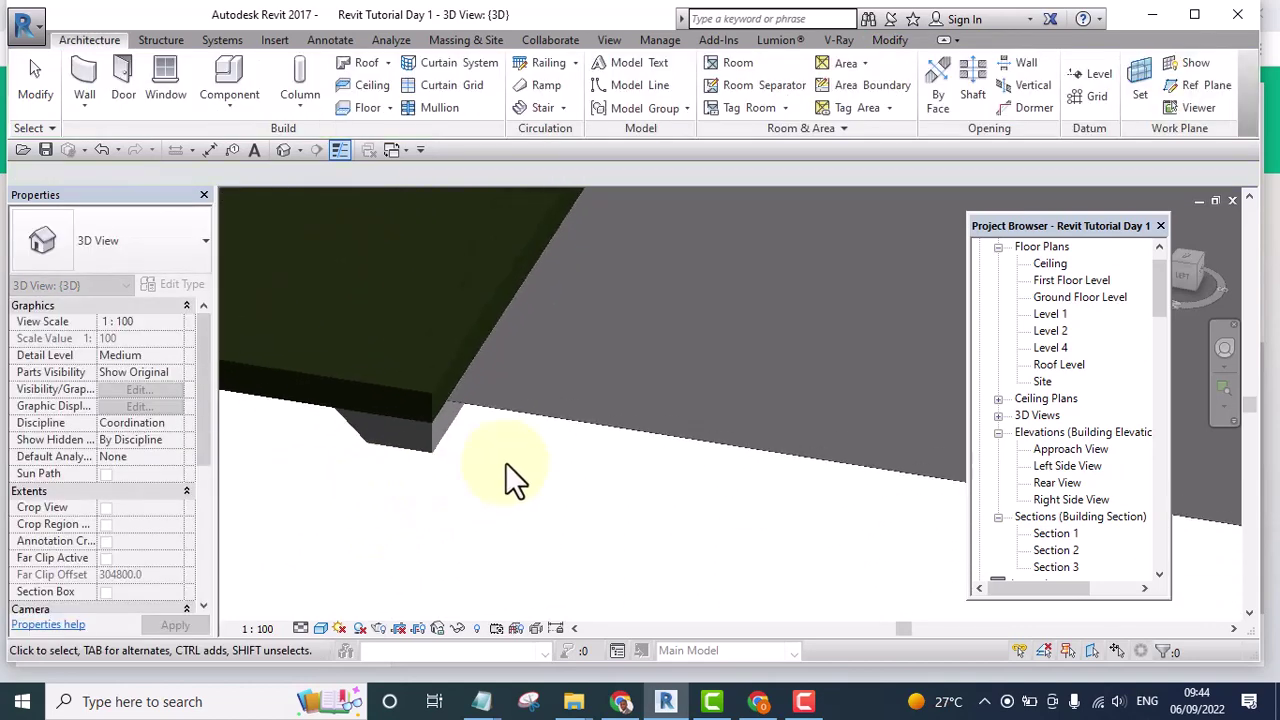
pyautogui.scroll(1, 505, 462)
pyautogui.moveTo(547, 521)
pyautogui.keyDown('shift'); pyautogui.mouseDown(button='middle')
pyautogui.moveTo(574, 540)
pyautogui.moveTo(549, 457)
pyautogui.moveTo(546, 589)
pyautogui.moveTo(517, 566)
pyautogui.mouseUp(button='middle'); pyautogui.keyUp('shift')
pyautogui.scroll(-2, 477, 331)
pyautogui.scroll(1, 487, 334)
pyautogui.scroll(1, 525, 414)
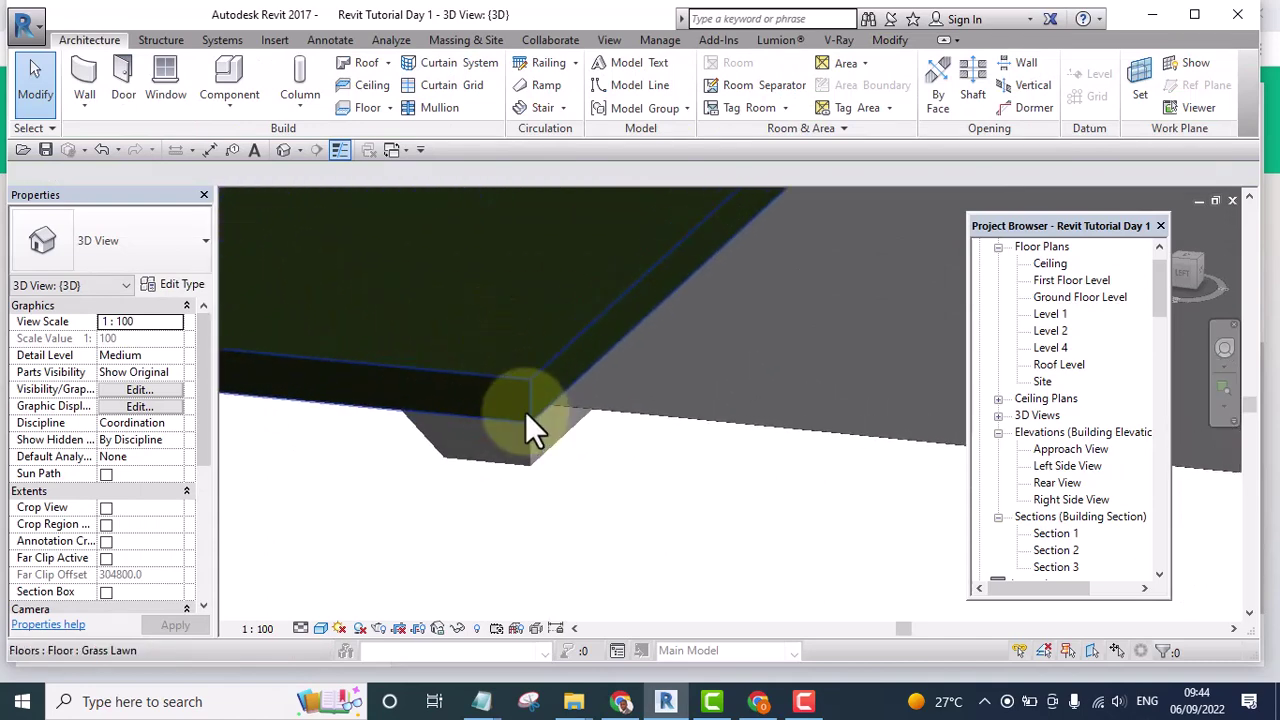
pyautogui.moveTo(525, 414); pyautogui.dragTo(542, 478, button='middle')
pyautogui.click(523, 449)
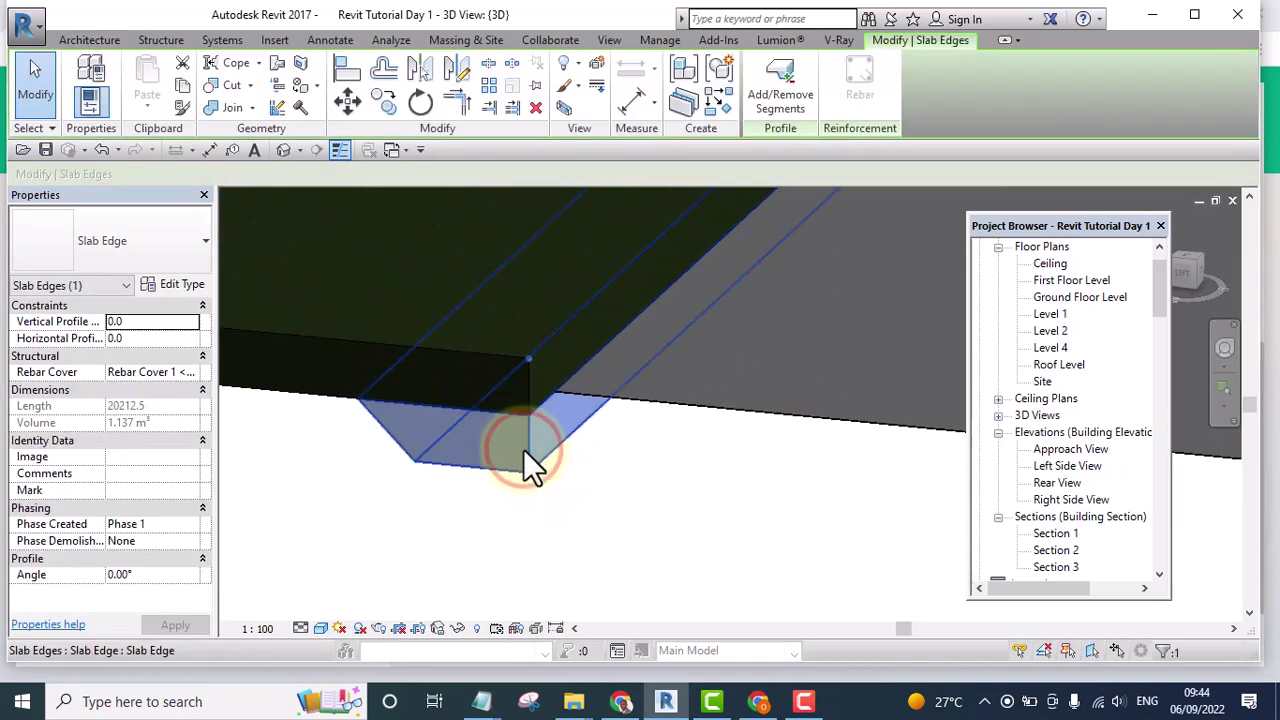
pyautogui.moveTo(551, 483); pyautogui.dragTo(561, 567, button='middle')
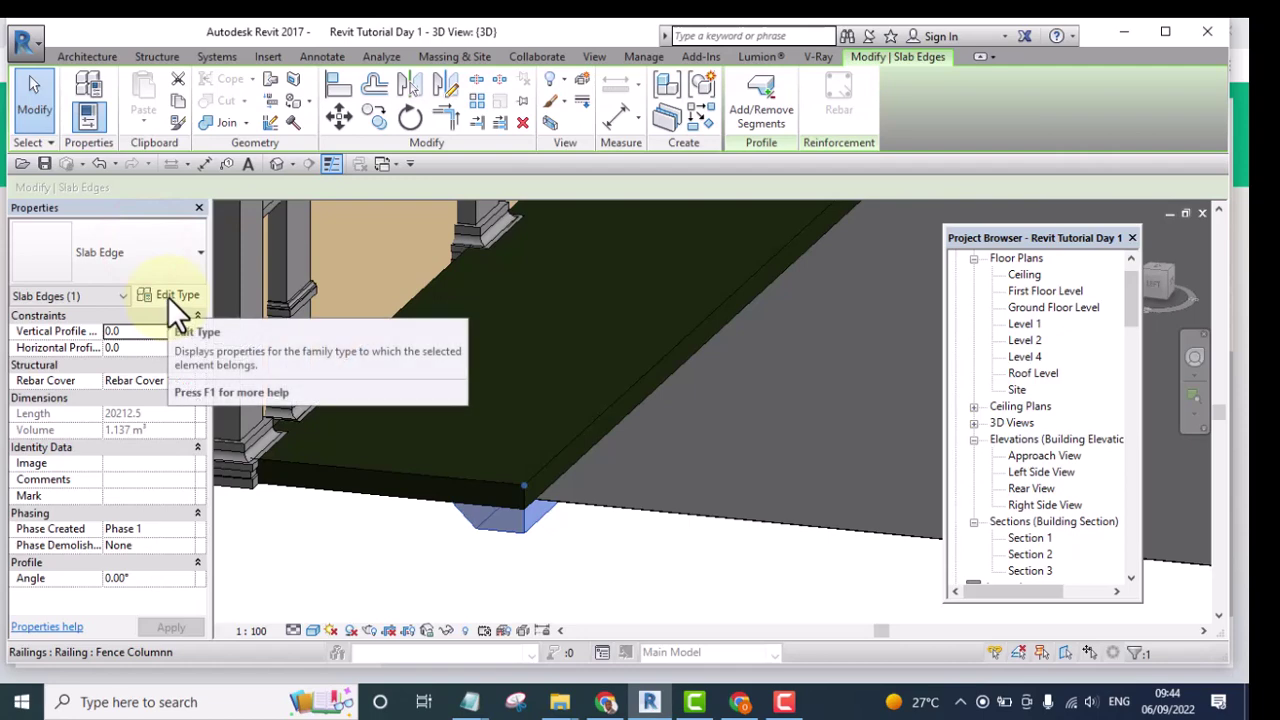
# Duplicate the slab edge type as 'Kerbs' with profile Kerbs Profile : Kerbs Profile.
pyautogui.click(167, 296)
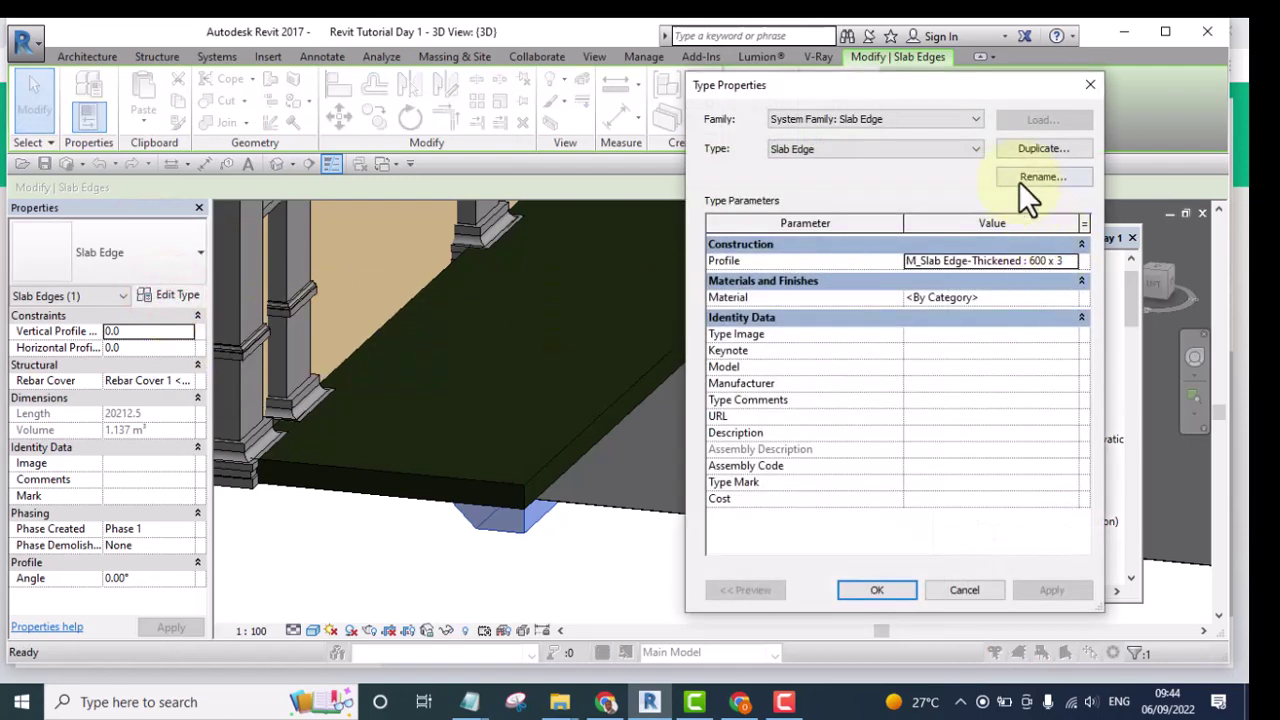
pyautogui.click(1028, 147)
pyautogui.write('Kerbs')
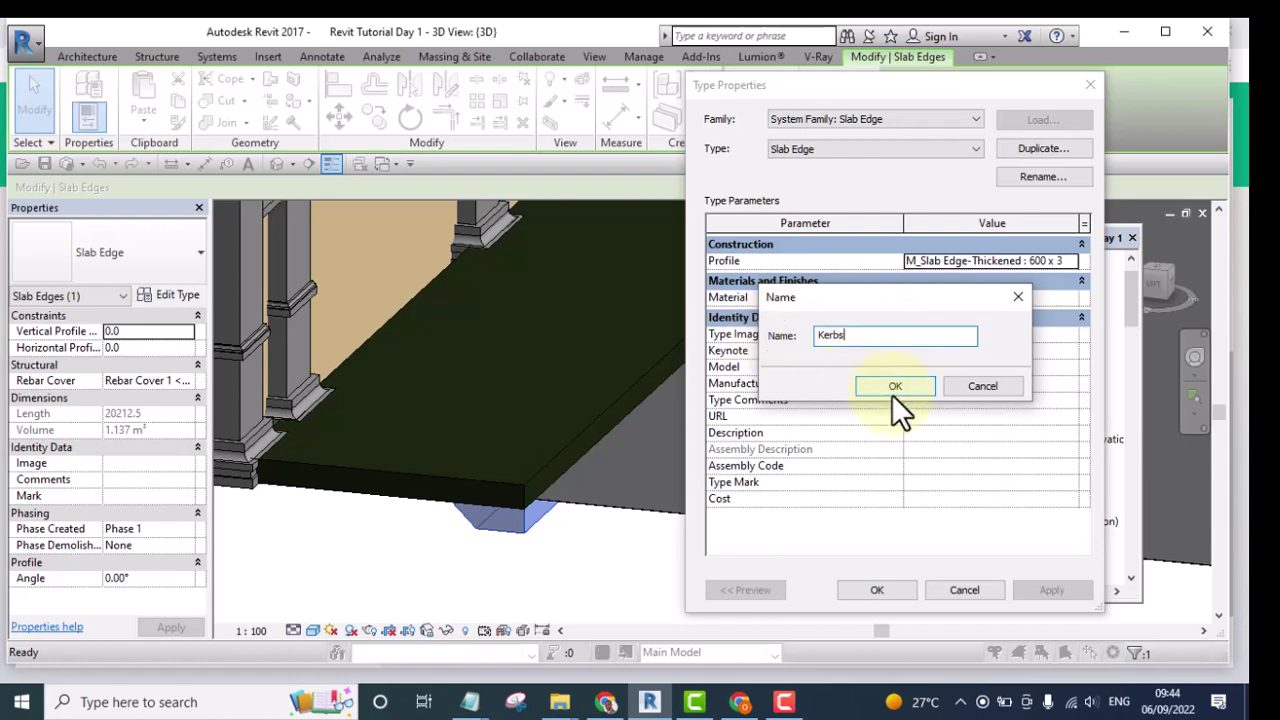
pyautogui.click(895, 390)
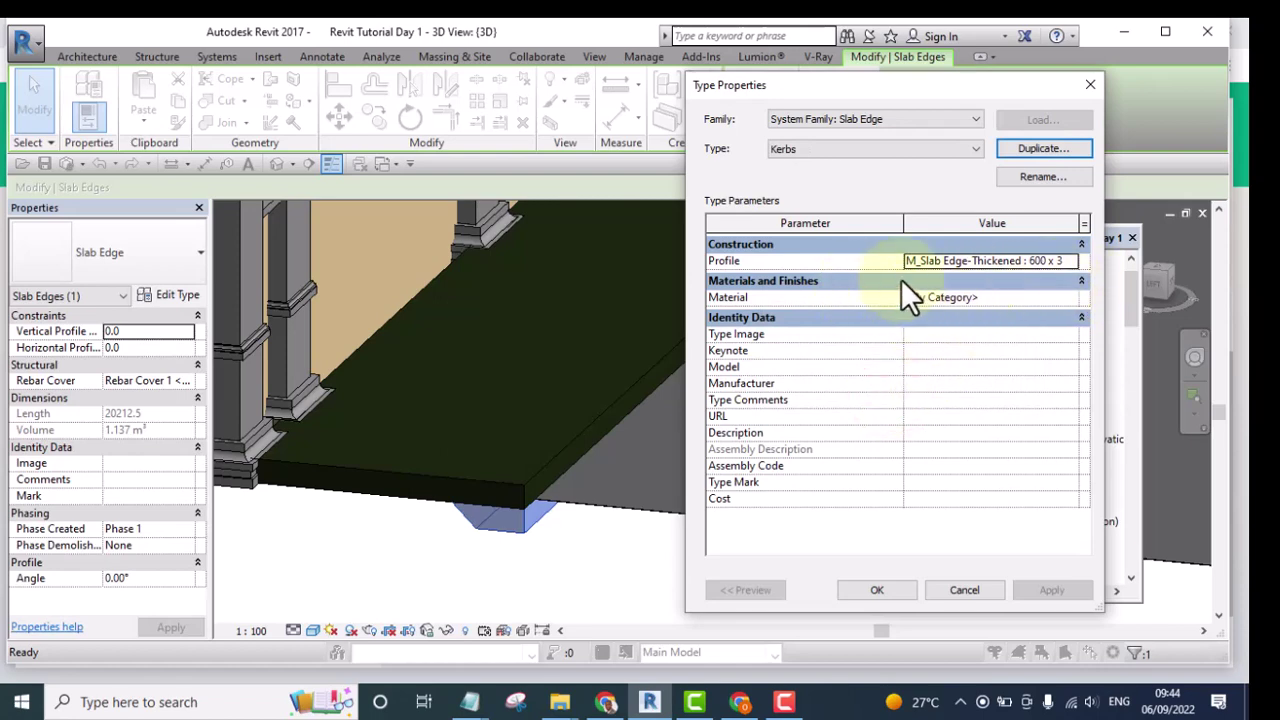
pyautogui.click(1072, 256)
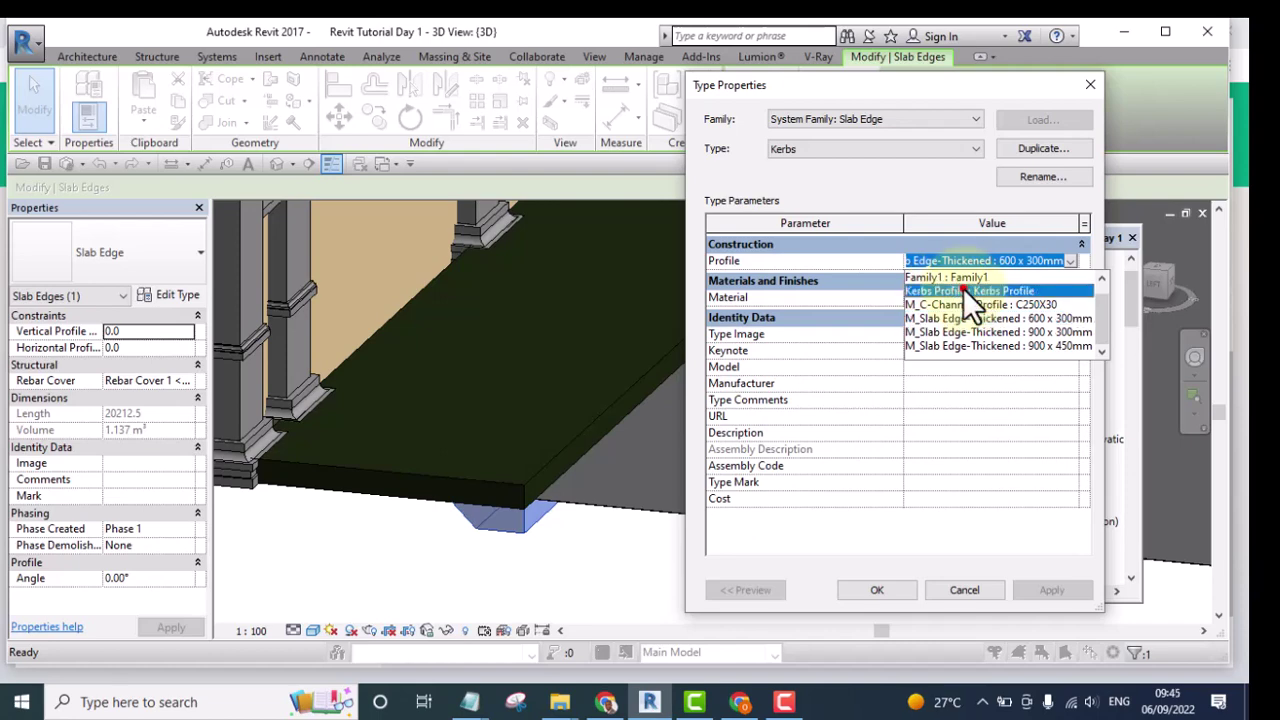
pyautogui.click(963, 290)
pyautogui.click(886, 587)
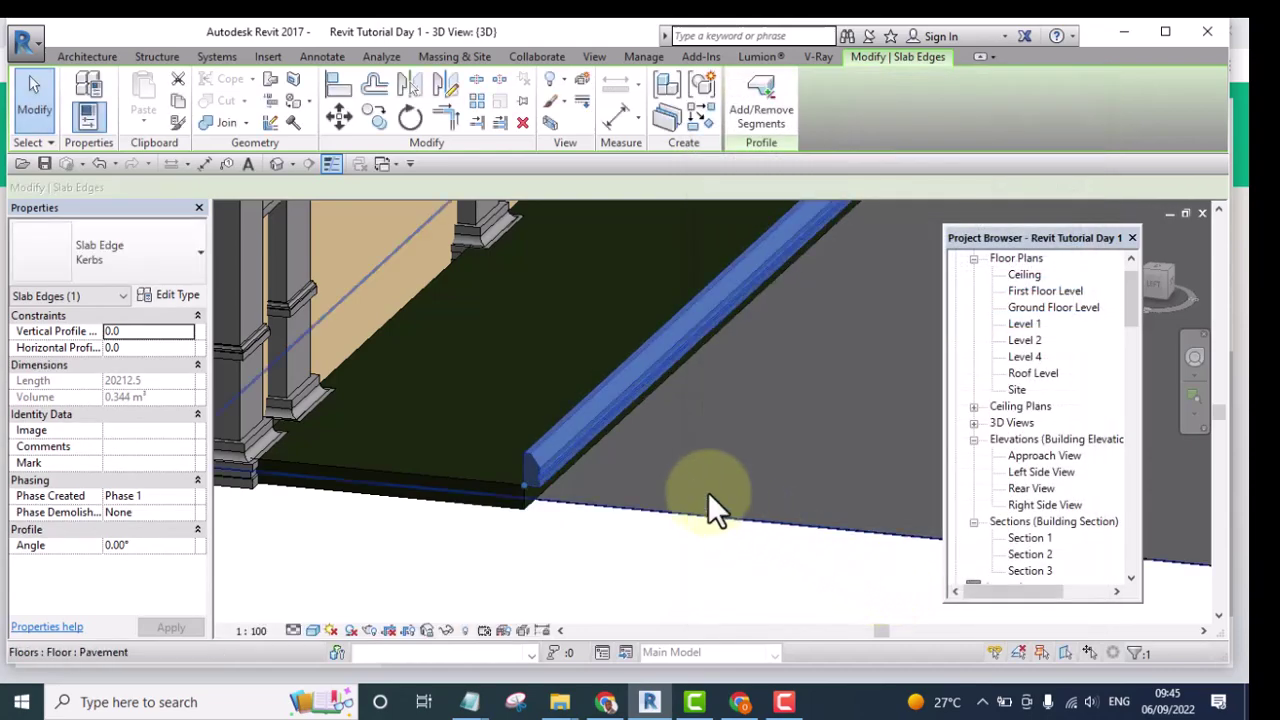
pyautogui.scroll(2, 560, 434)
pyautogui.scroll(3, 566, 440)
pyautogui.scroll(1, 569, 437)
pyautogui.scroll(-3, 540, 426)
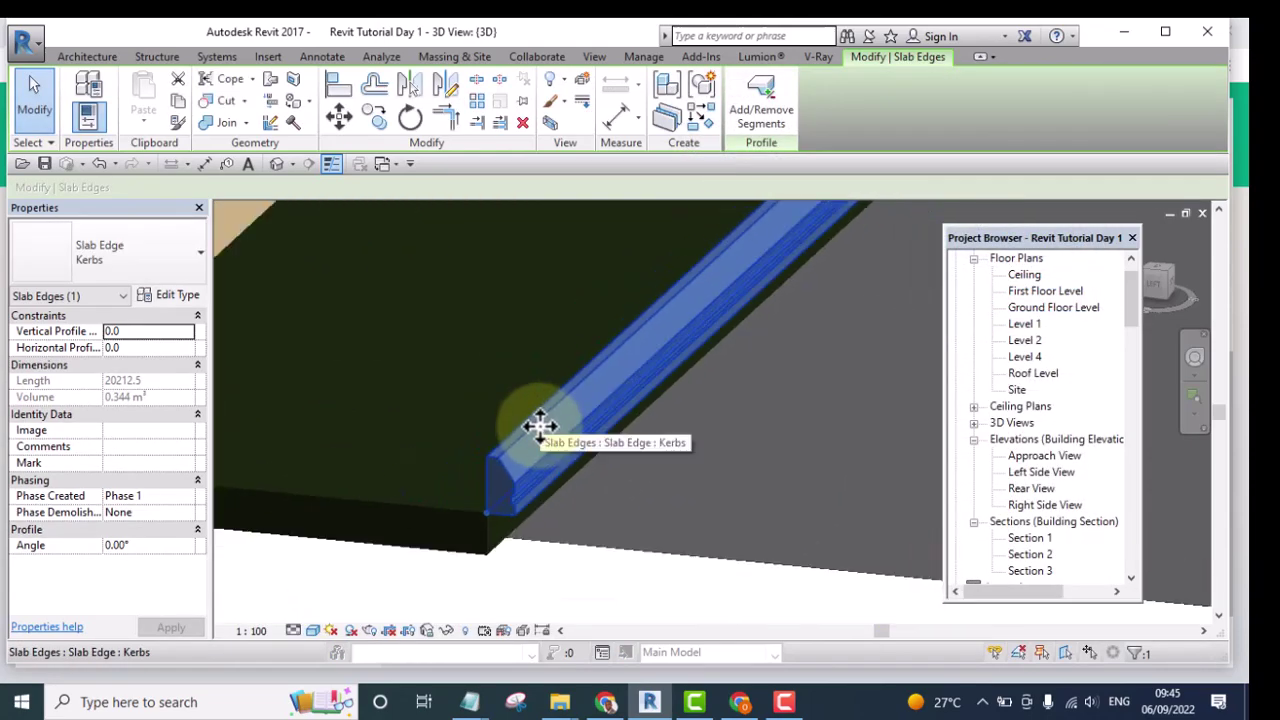
pyautogui.scroll(-2, 557, 514)
pyautogui.scroll(2, 528, 486)
pyautogui.scroll(2, 537, 412)
pyautogui.scroll(-3, 500, 430)
pyautogui.scroll(-2, 555, 540)
pyautogui.scroll(1, 535, 505)
pyautogui.scroll(-3, 540, 510)
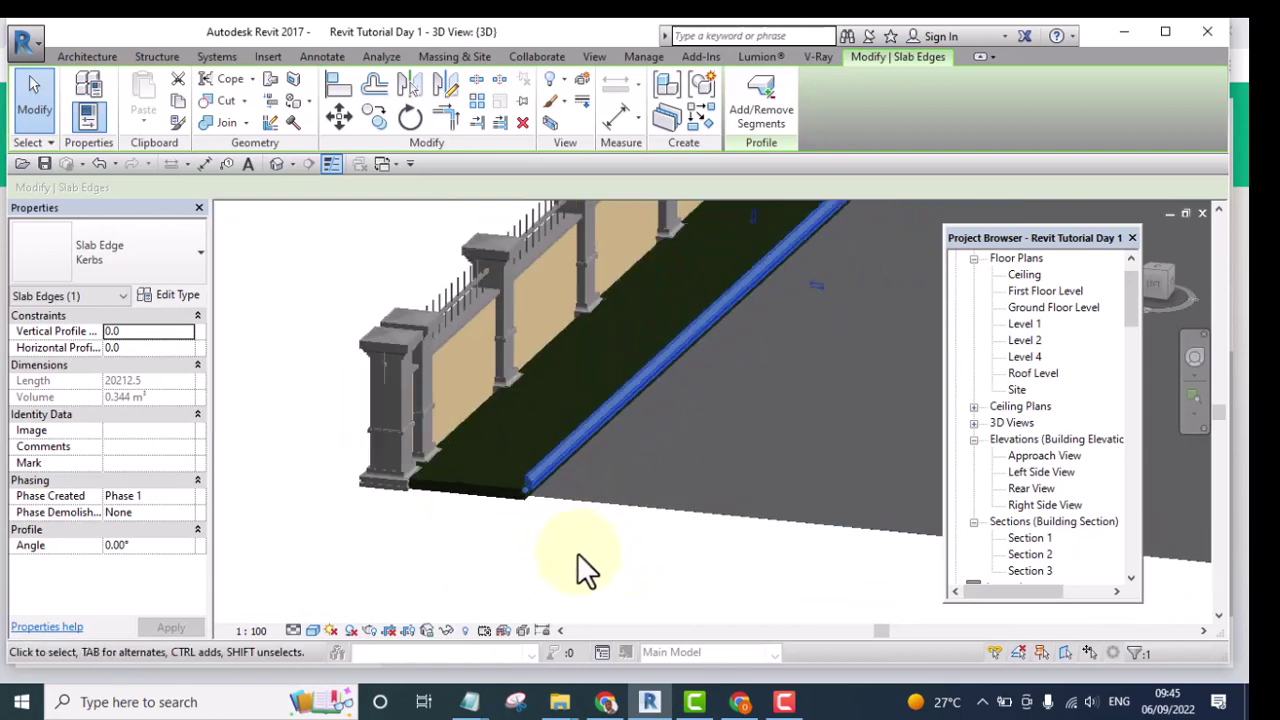
pyautogui.keyDown('shift'); pyautogui.moveTo(588, 571); pyautogui.dragTo(772, 489, button='middle'); pyautogui.keyUp('shift')
pyautogui.scroll(2, 623, 434)
pyautogui.scroll(2, 600, 394)
pyautogui.scroll(2, 571, 349)
pyautogui.scroll(1, 560, 405)
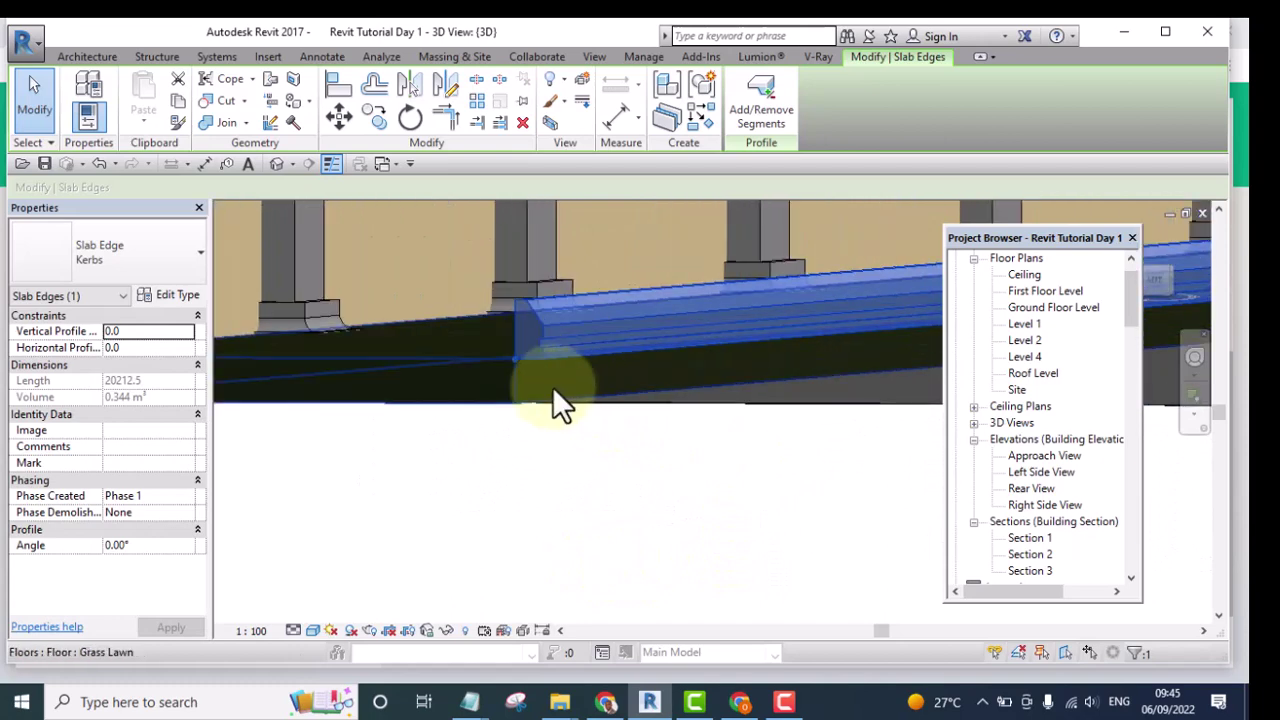
# Set the Kerbs slab edge's Vertical Profile Offset to -150 and apply it.
pyautogui.doubleClick(126, 331)
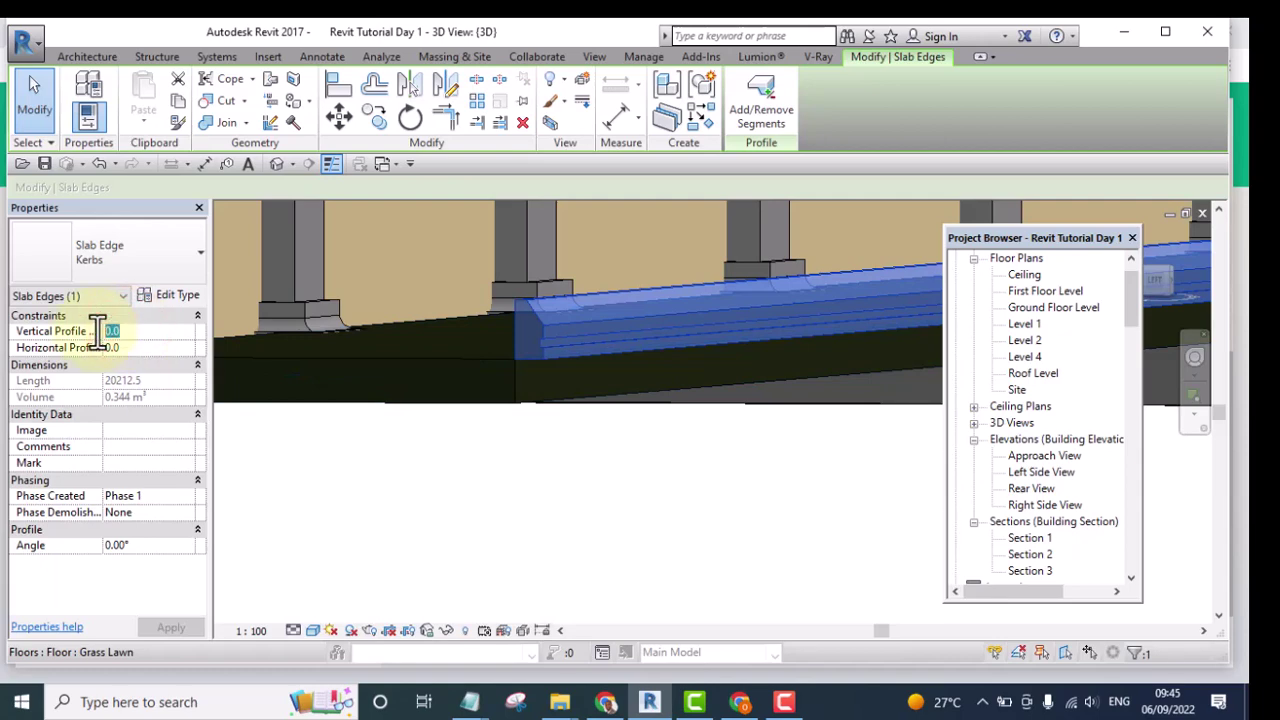
pyautogui.write('-')
pyautogui.click(152, 274)
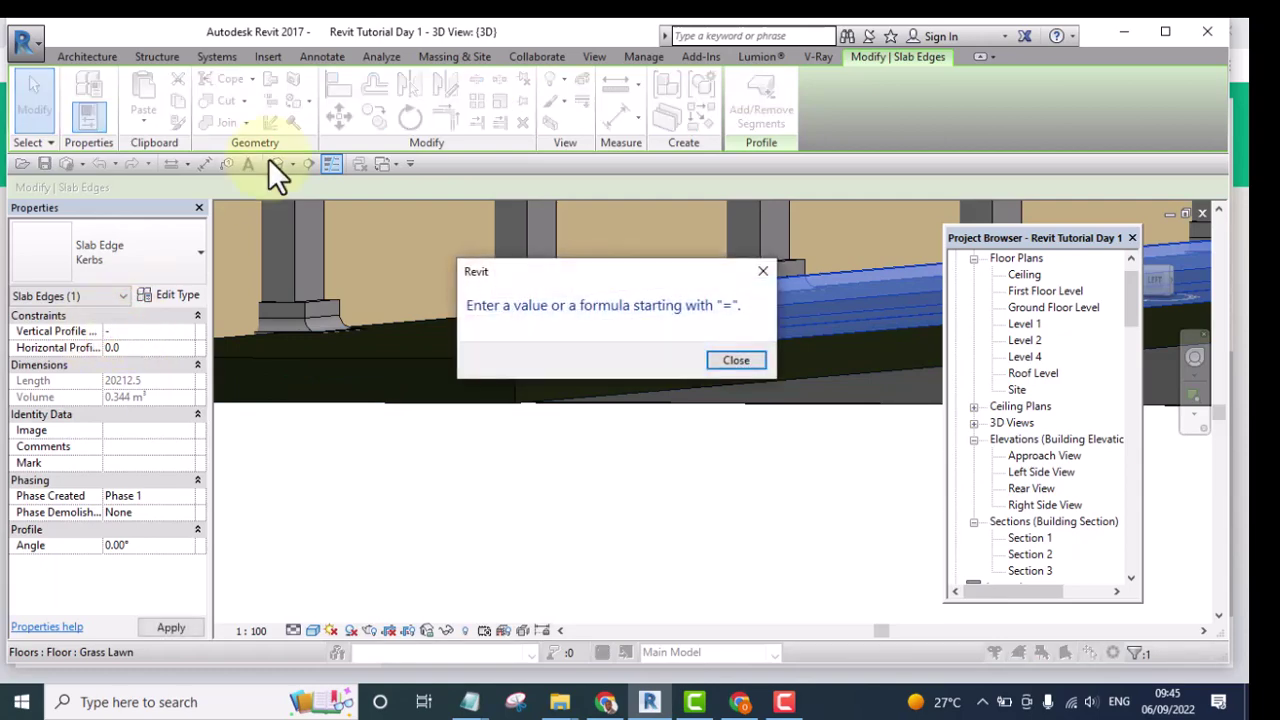
pyautogui.click(128, 349)
pyautogui.click(738, 358)
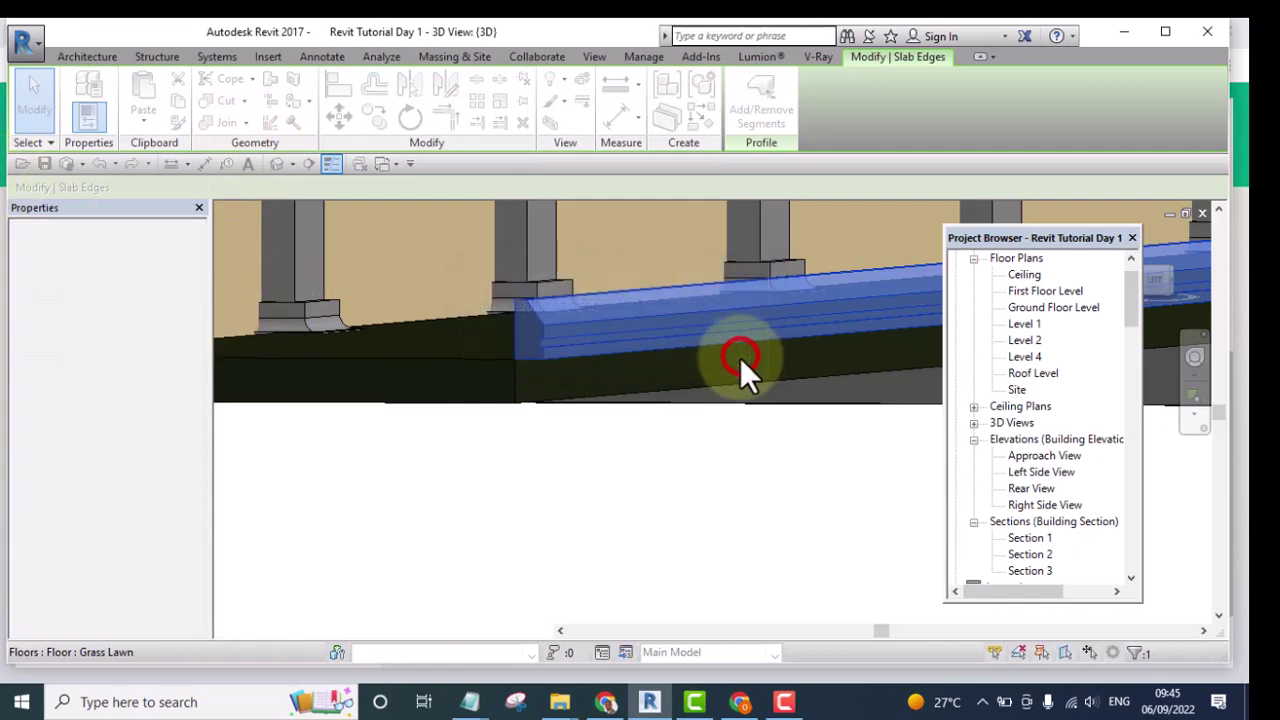
pyautogui.click(122, 334)
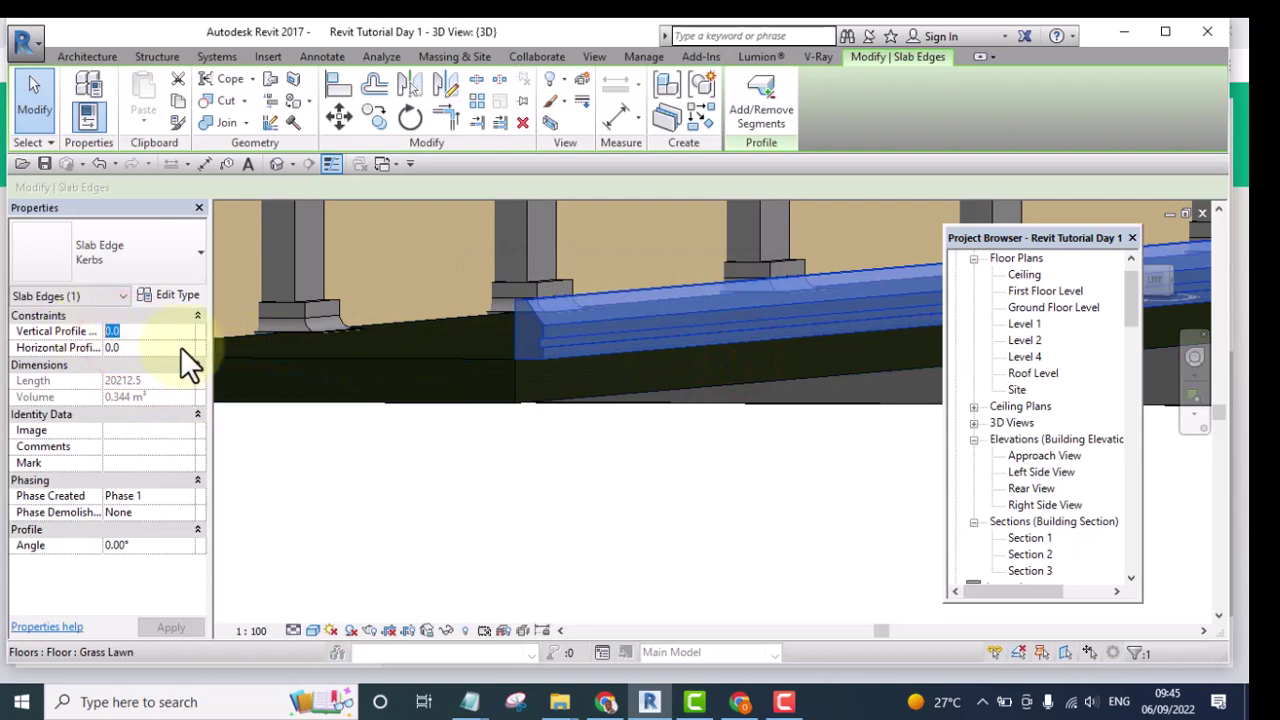
pyautogui.write('-150')
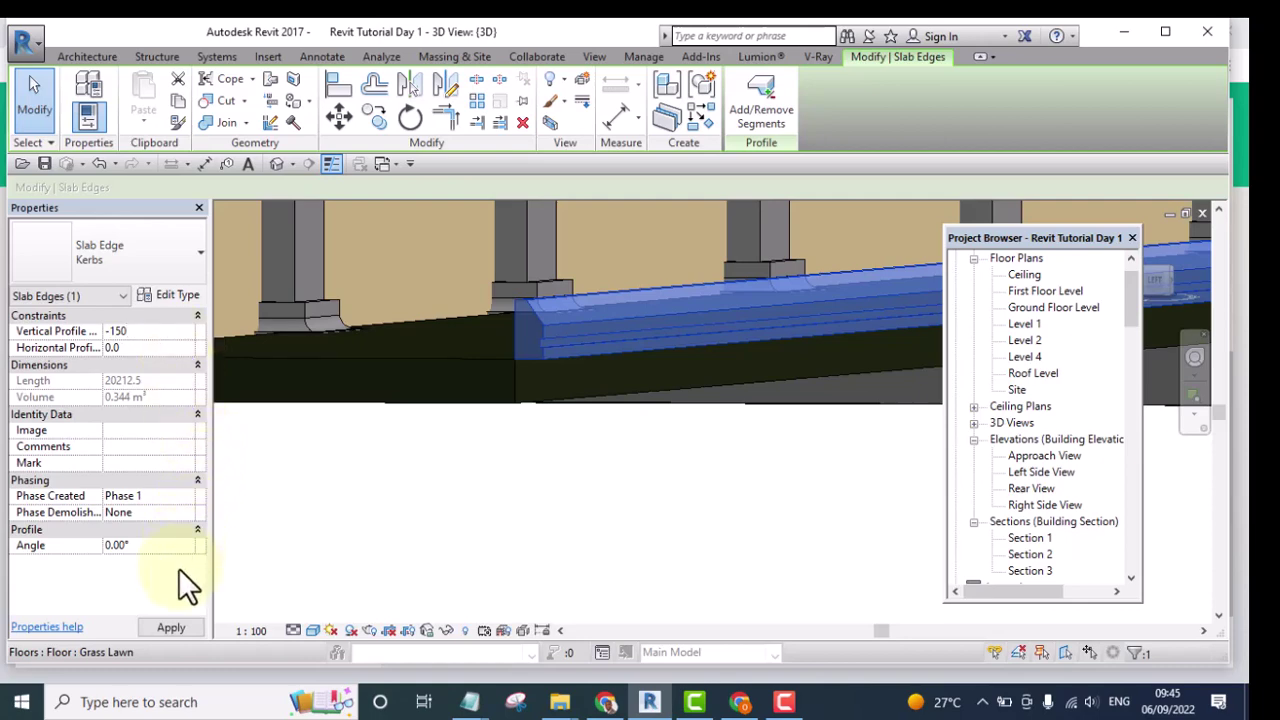
pyautogui.click(174, 626)
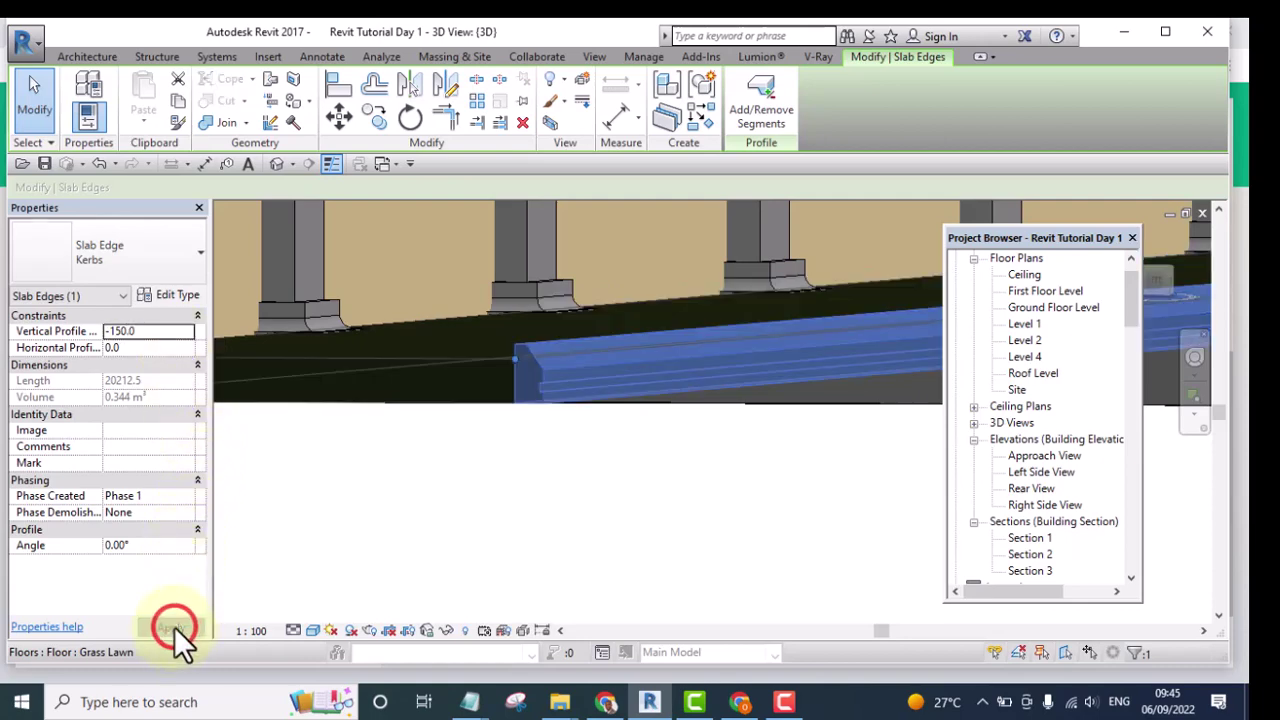
pyautogui.click(447, 484)
# Orbit and zoom the 3D view to inspect the lowered kerb along the sloped pavement edge.
pyautogui.moveTo(436, 475)
pyautogui.keyDown('shift'); pyautogui.mouseDown(button='middle')
pyautogui.moveTo(466, 534)
pyautogui.moveTo(689, 591)
pyautogui.moveTo(473, 502)
pyautogui.moveTo(543, 571)
pyautogui.moveTo(480, 537)
pyautogui.moveTo(514, 566)
pyautogui.moveTo(623, 606)
pyautogui.mouseUp(button='middle'); pyautogui.keyUp('shift')
pyautogui.moveTo(548, 545)
pyautogui.keyDown('shift'); pyautogui.mouseDown(button='middle')
pyautogui.moveTo(571, 594)
pyautogui.moveTo(640, 606)
pyautogui.moveTo(666, 586)
pyautogui.moveTo(621, 458)
pyautogui.moveTo(646, 608)
pyautogui.mouseUp(button='middle'); pyautogui.keyUp('shift')
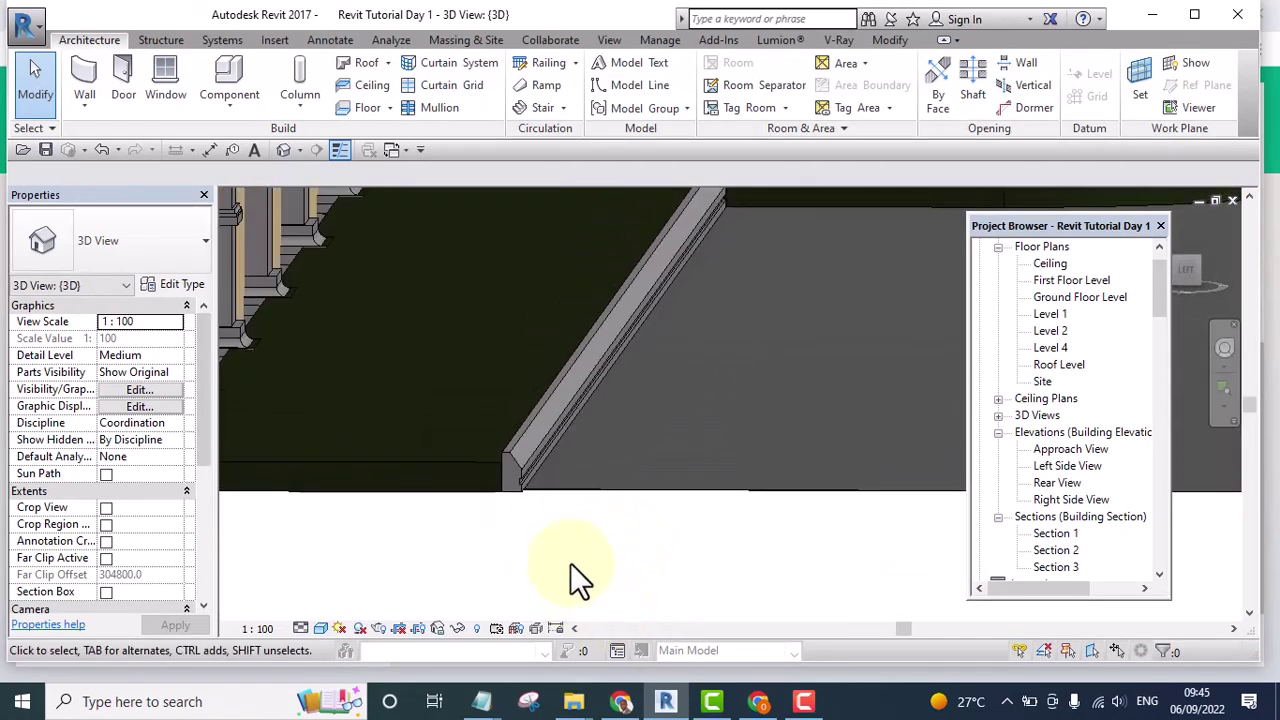
pyautogui.moveTo(480, 466)
pyautogui.mouseDown(button='middle')
pyautogui.moveTo(611, 575)
pyautogui.moveTo(546, 543)
pyautogui.mouseUp(button='middle')
pyautogui.scroll(2, 545, 543)
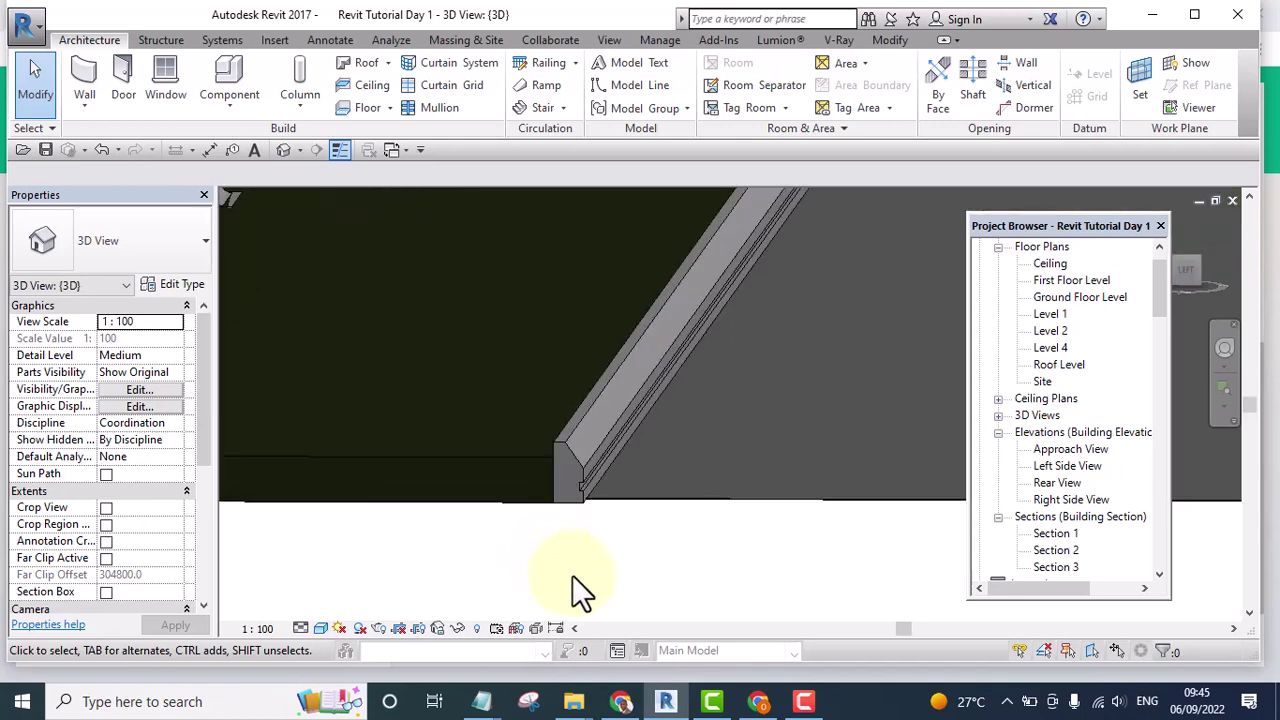
pyautogui.moveTo(580, 575); pyautogui.dragTo(499, 427, button='middle')
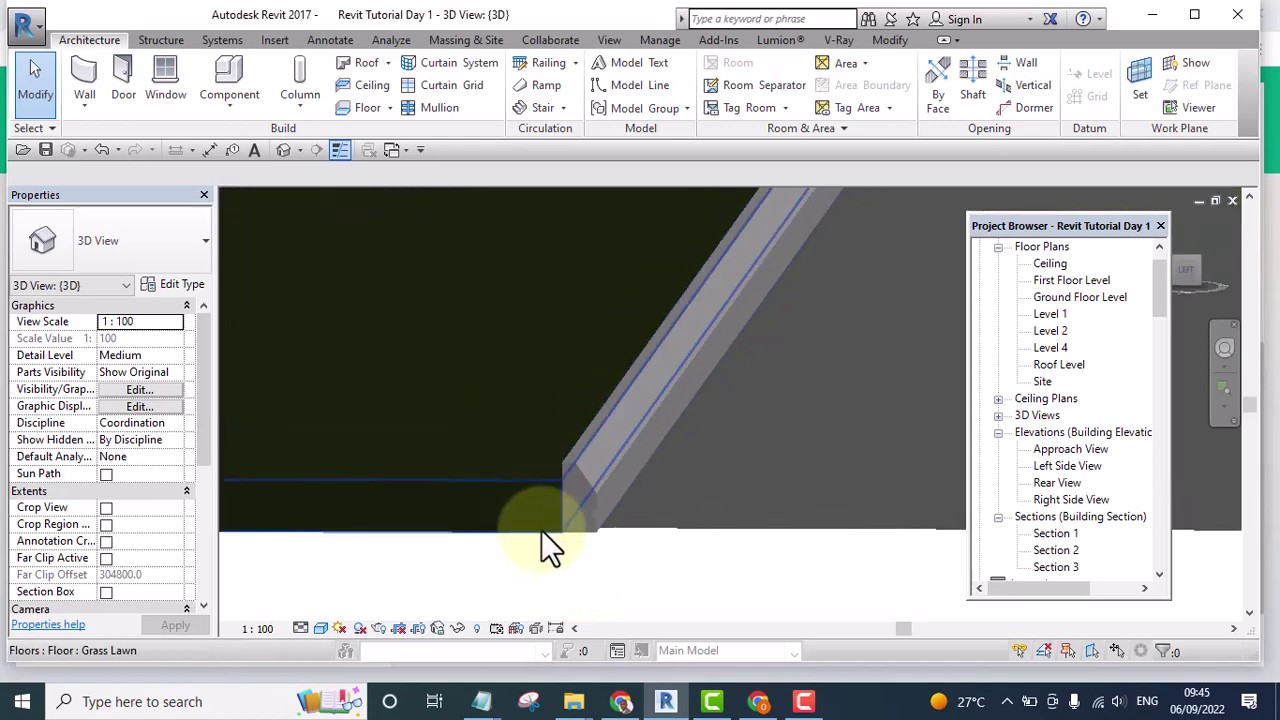
pyautogui.scroll(-2, 541, 530)
pyautogui.moveTo(664, 557)
pyautogui.keyDown('shift'); pyautogui.mouseDown(button='middle')
pyautogui.moveTo(657, 600)
pyautogui.moveTo(651, 549)
pyautogui.moveTo(681, 580)
pyautogui.mouseUp(button='middle'); pyautogui.keyUp('shift')
pyautogui.scroll(2, 463, 494)
pyautogui.scroll(2, 443, 477)
pyautogui.scroll(1, 454, 500)
pyautogui.scroll(2, 588, 502)
pyautogui.scroll(-2, 600, 505)
pyautogui.scroll(-2, 375, 498)
pyautogui.scroll(-2, 375, 498)
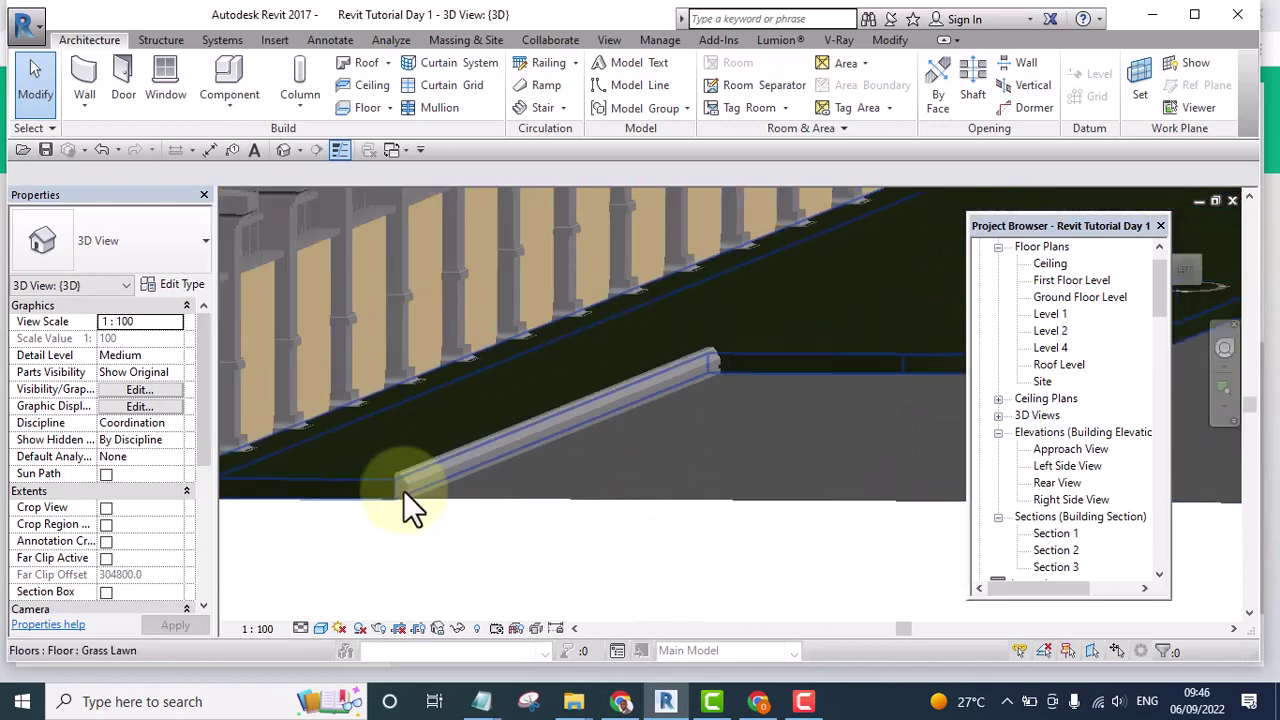
pyautogui.scroll(1, 705, 370)
pyautogui.scroll(1, 700, 360)
# Select the Kerbs slab edge and add the adjoining pavement edges via Add/Remove Segments.
pyautogui.click(689, 350)
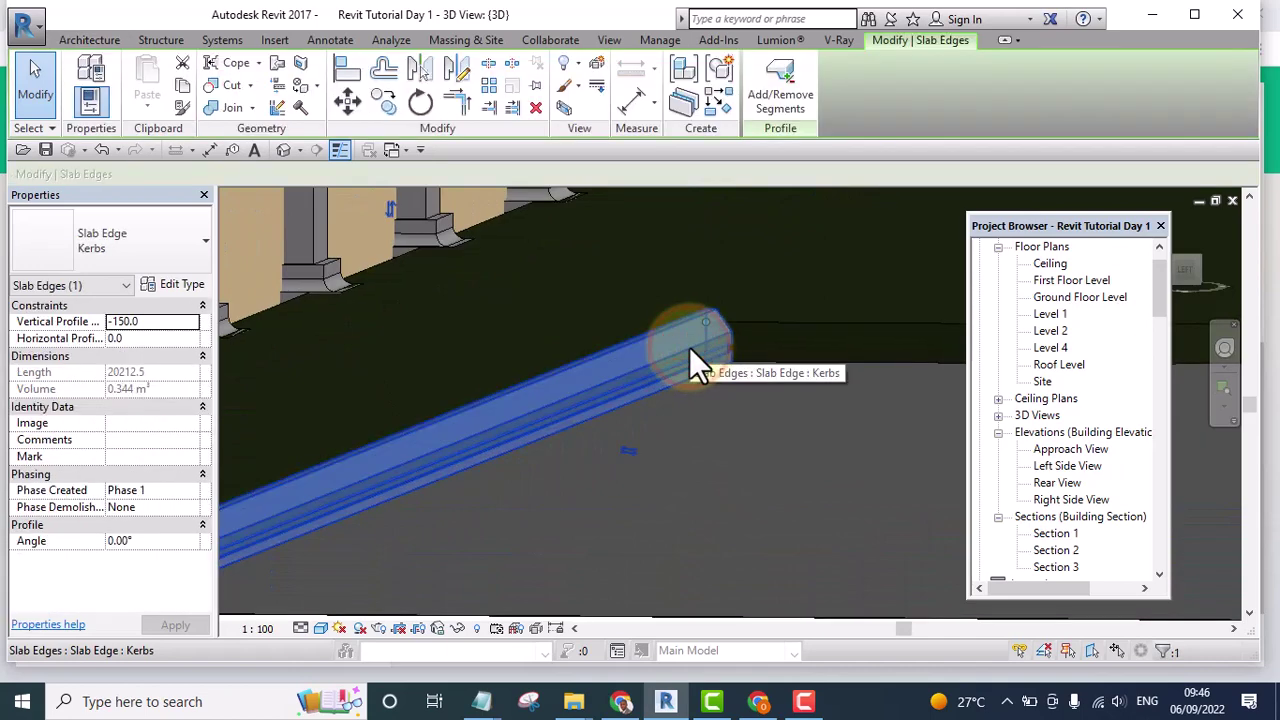
pyautogui.click(777, 83)
pyautogui.click(812, 323)
pyautogui.moveTo(580, 381)
pyautogui.keyDown('shift'); pyautogui.mouseDown(button='middle')
pyautogui.moveTo(756, 389)
pyautogui.moveTo(725, 354)
pyautogui.moveTo(466, 448)
pyautogui.mouseUp(button='middle'); pyautogui.keyUp('shift')
pyautogui.click(717, 347)
pyautogui.click(717, 378)
# Extend the kerb along the first two curved lawn edges.
pyautogui.scroll(-5, 624, 432)
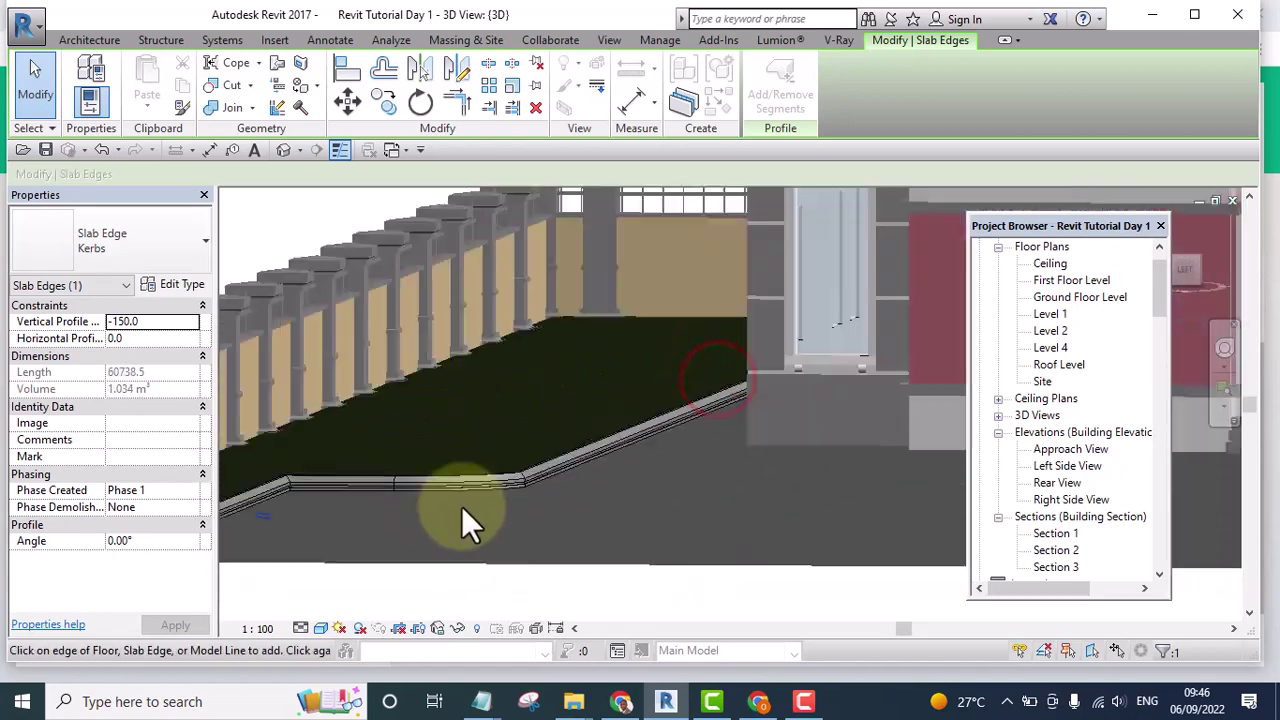
pyautogui.scroll(-3, 483, 514)
pyautogui.scroll(3, 556, 475)
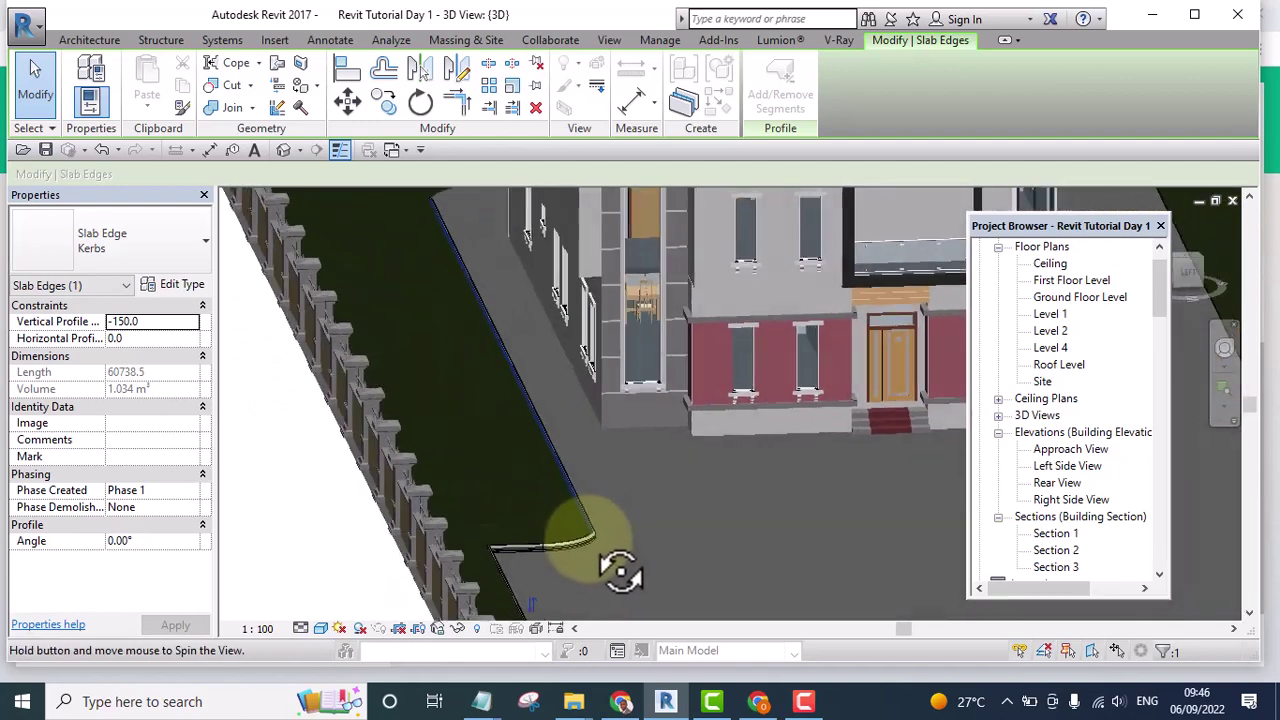
pyautogui.scroll(2, 554, 381)
pyautogui.scroll(2, 500, 511)
pyautogui.scroll(2, 407, 403)
pyautogui.scroll(2, 410, 440)
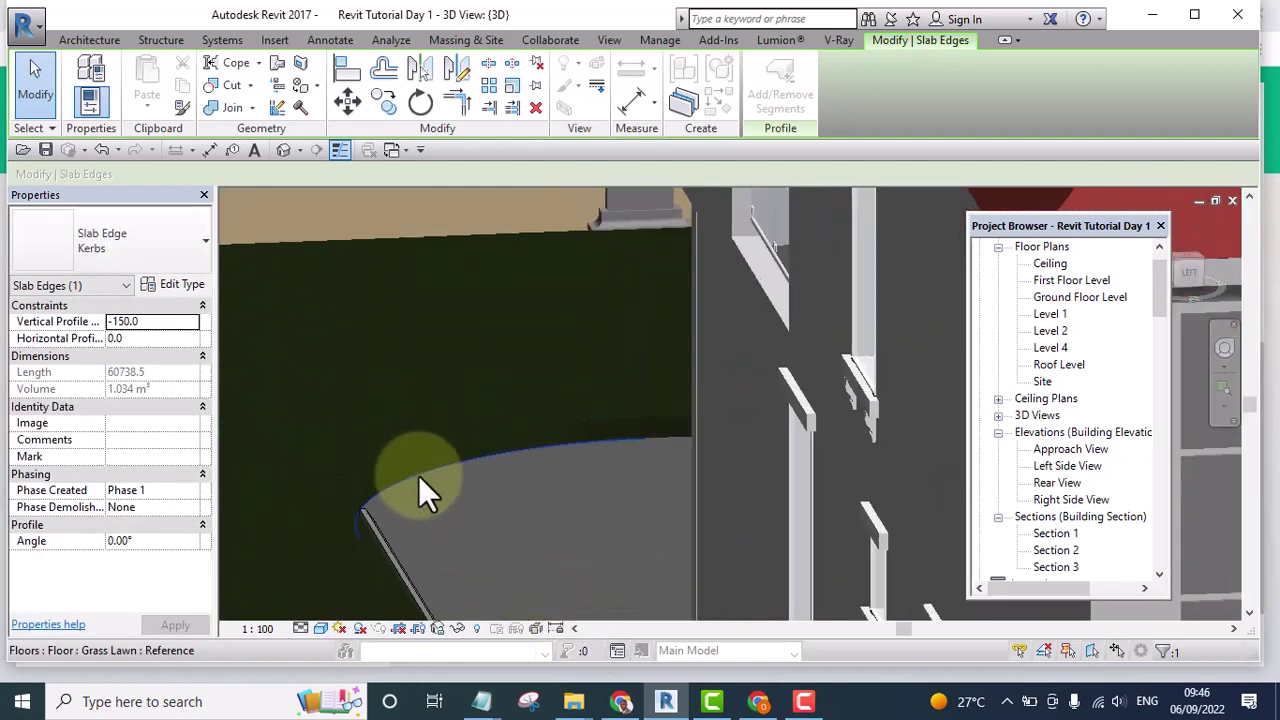
pyautogui.scroll(1, 418, 470)
pyautogui.click(417, 453)
pyautogui.scroll(-3, 417, 453)
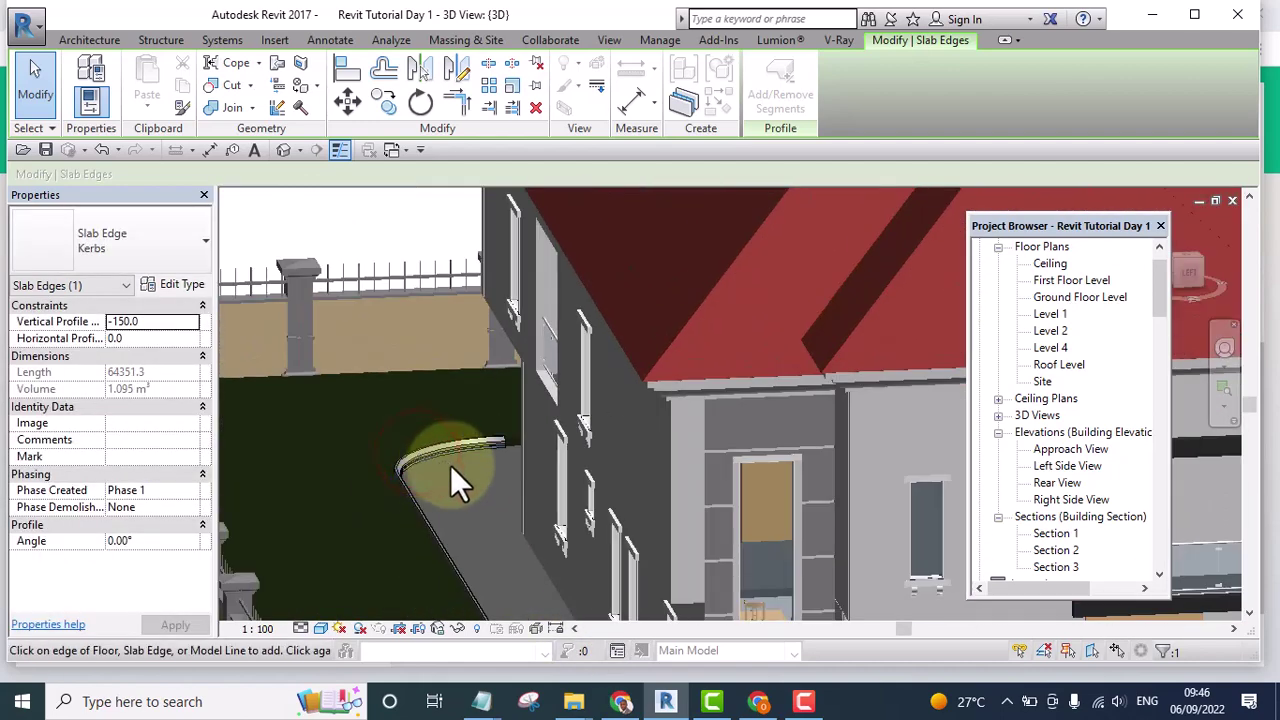
pyautogui.keyDown('shift'); pyautogui.moveTo(463, 491); pyautogui.dragTo(543, 534, button='middle'); pyautogui.keyUp('shift')
pyautogui.scroll(-2, 729, 491)
pyautogui.scroll(-2, 505, 470)
pyautogui.scroll(3, 505, 470)
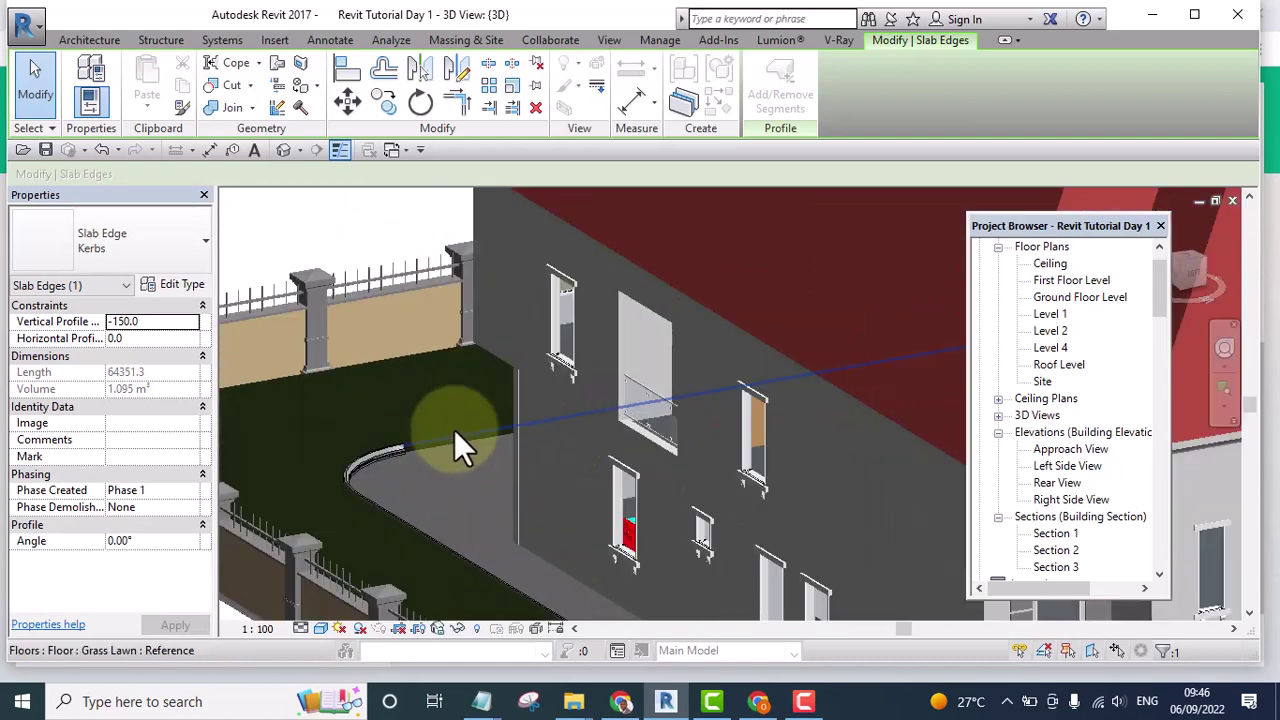
pyautogui.click(457, 441)
# Continue the kerb along further curved and straight lawn and pavement edges.
pyautogui.scroll(-2, 457, 441)
pyautogui.scroll(-3, 336, 450)
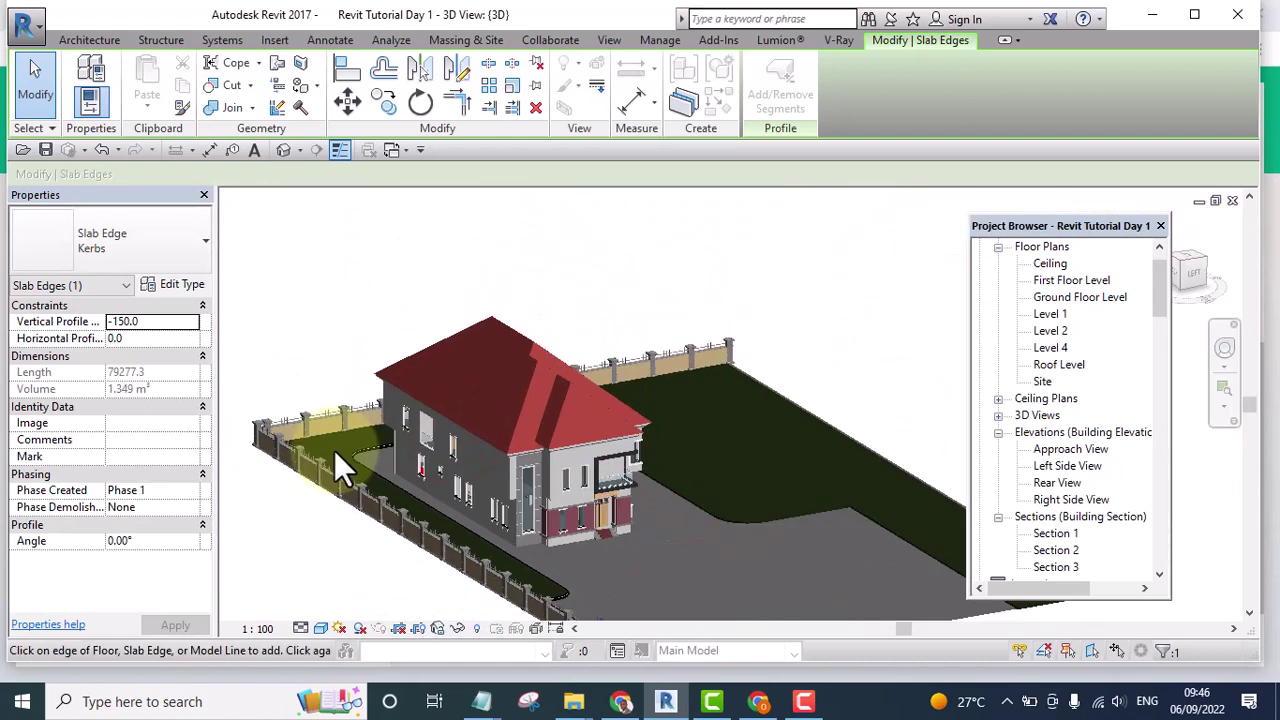
pyautogui.keyDown('shift'); pyautogui.moveTo(335, 450); pyautogui.dragTo(696, 483, button='middle'); pyautogui.keyUp('shift')
pyautogui.scroll(2, 711, 497)
pyautogui.scroll(1, 709, 496)
pyautogui.click(709, 496)
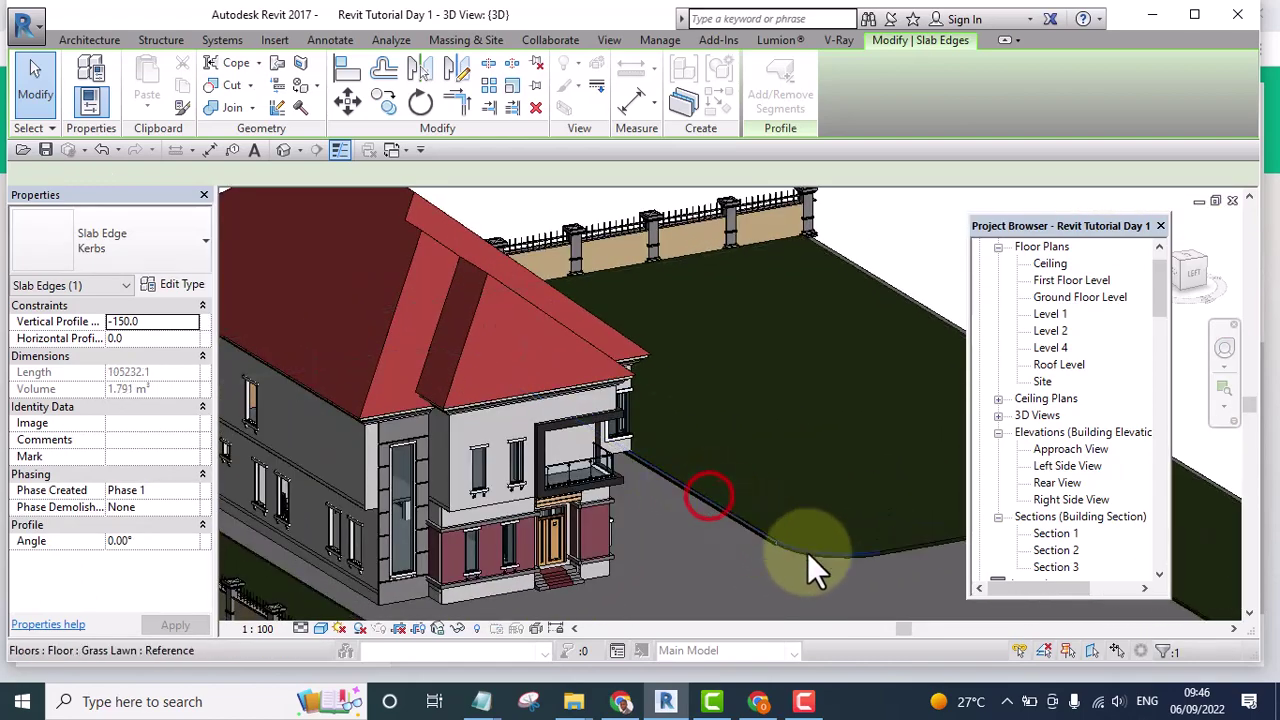
pyautogui.scroll(3, 813, 552)
pyautogui.moveTo(813, 551)
pyautogui.mouseDown(button='middle')
pyautogui.moveTo(578, 530)
pyautogui.moveTo(648, 515)
pyautogui.mouseUp(button='middle')
pyautogui.click(653, 479)
pyautogui.moveTo(593, 468)
pyautogui.keyDown('shift'); pyautogui.mouseDown(button='middle')
pyautogui.moveTo(788, 521)
pyautogui.moveTo(660, 451)
pyautogui.moveTo(654, 424)
pyautogui.moveTo(578, 416)
pyautogui.mouseUp(button='middle'); pyautogui.keyUp('shift')
pyautogui.click(654, 424)
# Add the curved driveway edge to the kerb, then frame the front of the house.
pyautogui.scroll(-3, 578, 416)
pyautogui.scroll(3, 817, 539)
pyautogui.moveTo(817, 539)
pyautogui.keyDown('shift'); pyautogui.mouseDown(button='middle')
pyautogui.moveTo(812, 521)
pyautogui.moveTo(754, 549)
pyautogui.mouseUp(button='middle'); pyautogui.keyUp('shift')
pyautogui.scroll(-2, 789, 555)
pyautogui.scroll(-3, 786, 445)
pyautogui.moveTo(786, 438)
pyautogui.keyDown('shift'); pyautogui.mouseDown(button='middle')
pyautogui.moveTo(643, 520)
pyautogui.moveTo(643, 590)
pyautogui.moveTo(750, 313)
pyautogui.mouseUp(button='middle'); pyautogui.keyUp('shift')
pyautogui.scroll(3, 707, 405)
pyautogui.scroll(3, 709, 457)
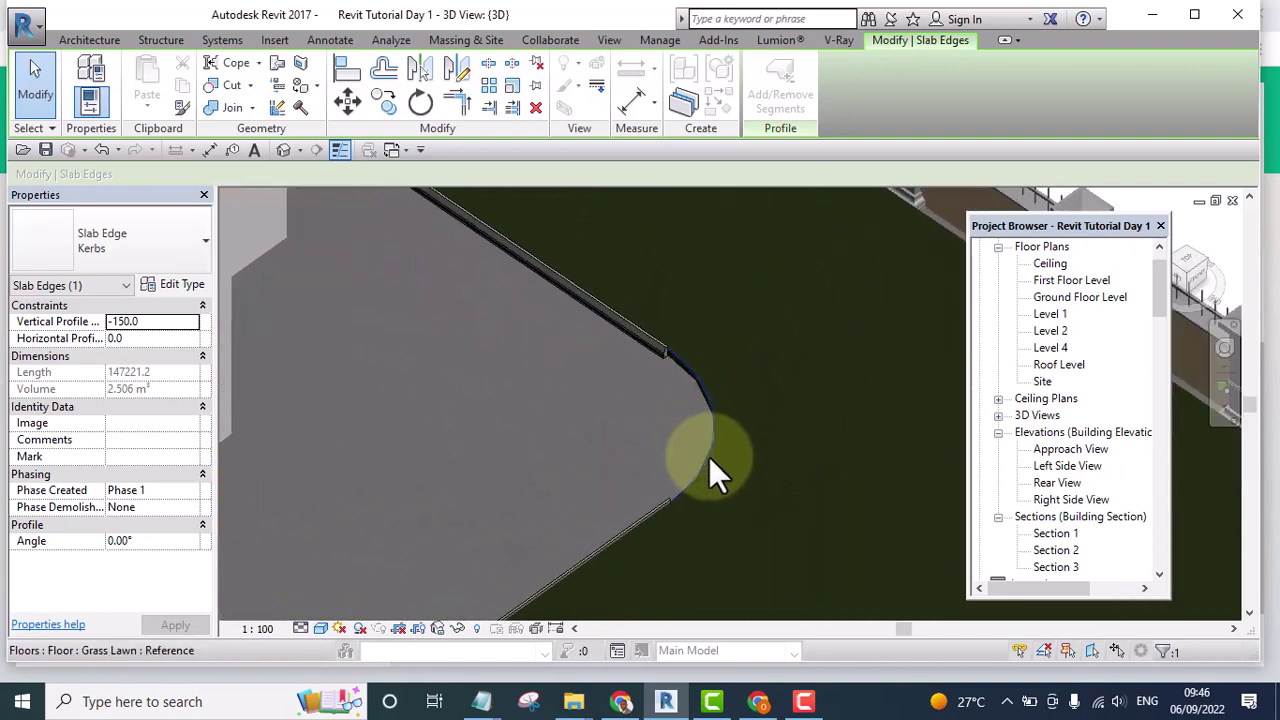
pyautogui.scroll(2, 709, 419)
pyautogui.click(713, 419)
pyautogui.scroll(-3, 713, 419)
pyautogui.scroll(-3, 706, 372)
pyautogui.scroll(-2, 703, 491)
pyautogui.moveTo(703, 491)
pyautogui.keyDown('shift'); pyautogui.mouseDown(button='middle')
pyautogui.moveTo(749, 537)
pyautogui.moveTo(785, 398)
pyautogui.moveTo(565, 424)
pyautogui.mouseUp(button='middle'); pyautogui.keyUp('shift')
pyautogui.scroll(3, 265, 500)
pyautogui.scroll(2, 291, 540)
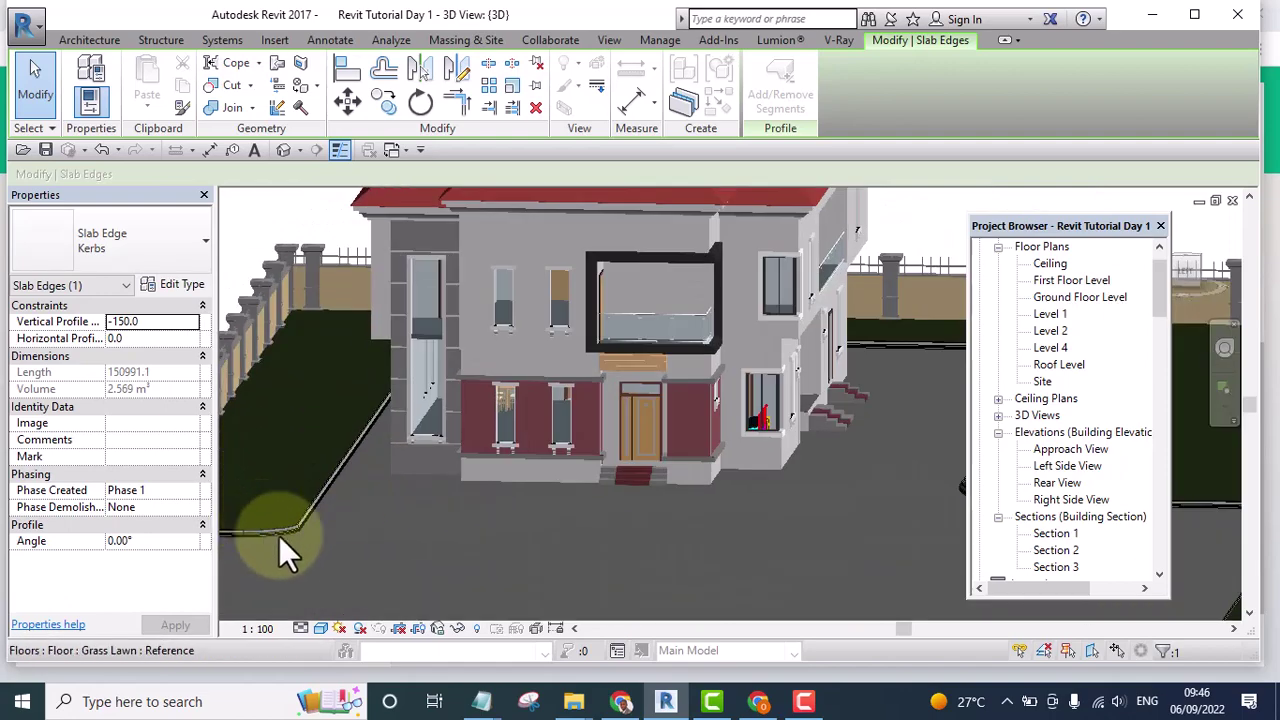
pyautogui.moveTo(291, 540); pyautogui.dragTo(484, 521, button='middle')
pyautogui.scroll(4, 484, 521)
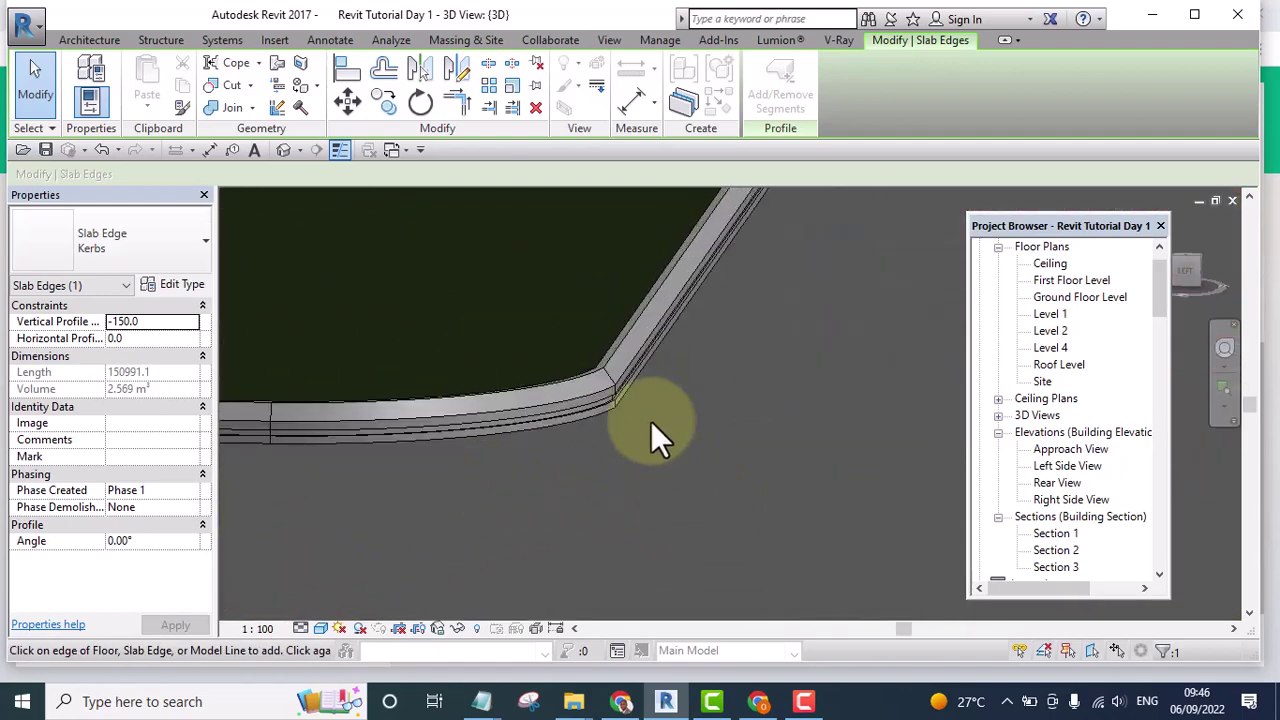
# Save the project and clear the kerb selection.
pyautogui.click(43, 146)
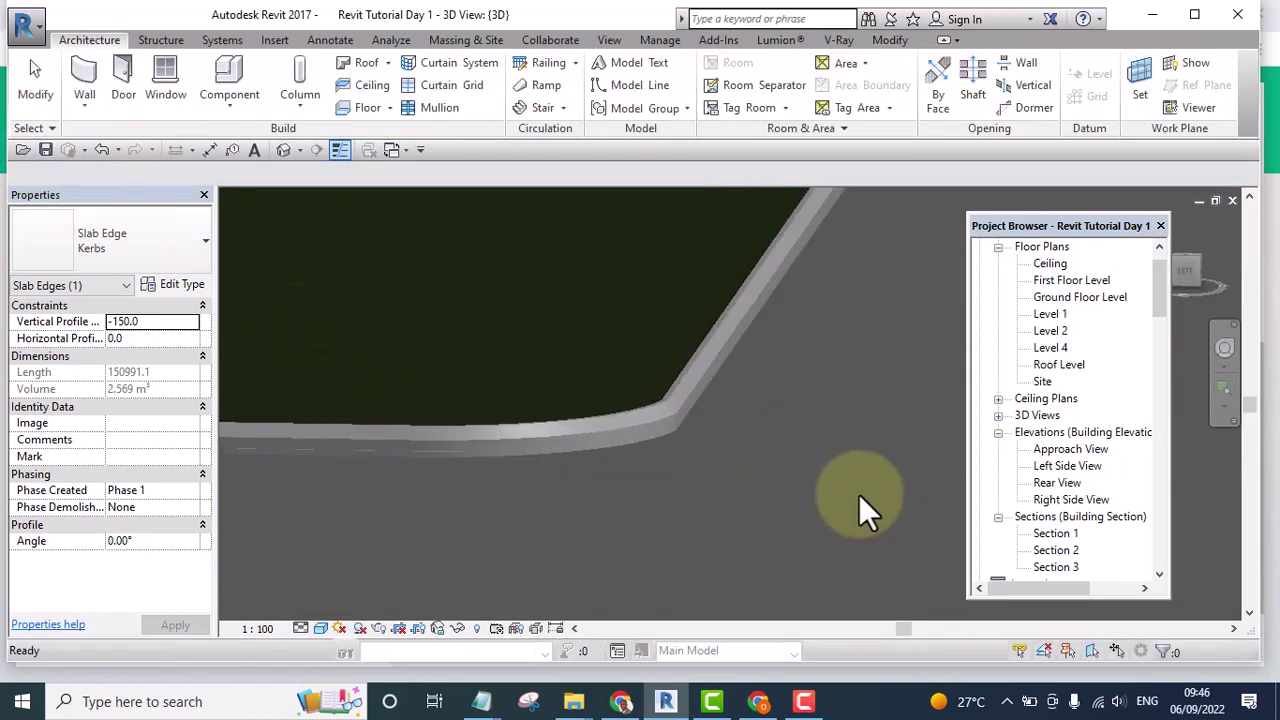
pyautogui.press('Escape')
pyautogui.scroll(-3, 910, 510)
pyautogui.moveTo(910, 510)
pyautogui.mouseDown(button='middle')
pyautogui.moveTo(840, 540)
pyautogui.moveTo(829, 514)
pyautogui.moveTo(829, 549)
pyautogui.mouseUp(button='middle')
pyautogui.scroll(3, 483, 409)
# Orbit and zoom along the boundary fence to check the kerb beside the lawn.
pyautogui.scroll(-3, 601, 393)
pyautogui.scroll(3, 776, 468)
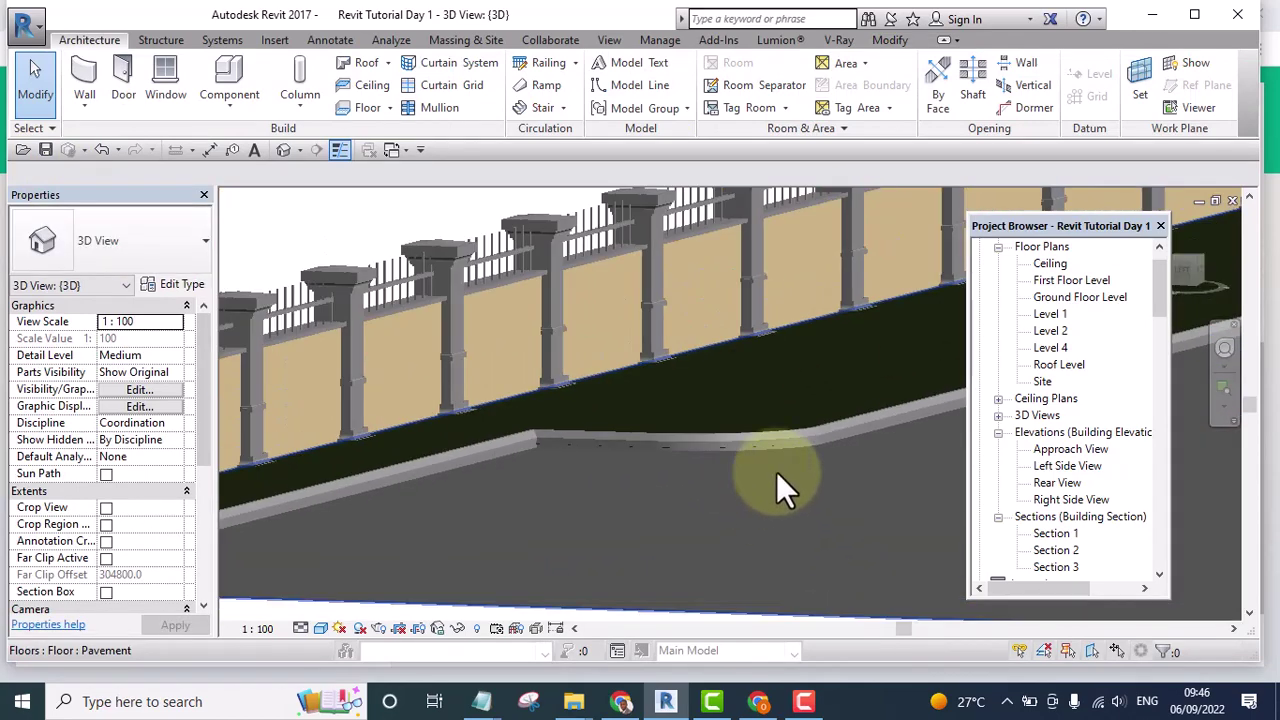
pyautogui.scroll(-2, 776, 468)
pyautogui.moveTo(430, 543)
pyautogui.mouseDown(button='middle')
pyautogui.moveTo(634, 549)
pyautogui.moveTo(677, 537)
pyautogui.mouseUp(button='middle')
pyautogui.scroll(2, 400, 502)
pyautogui.scroll(2, 372, 497)
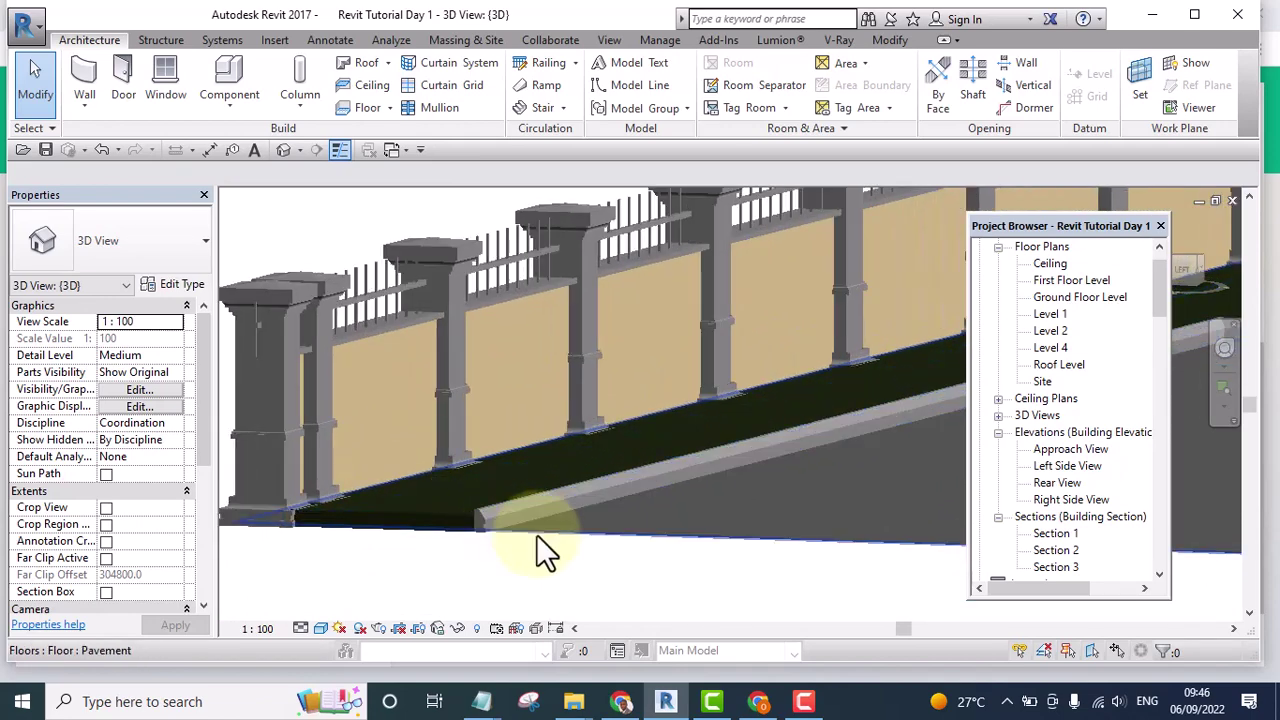
pyautogui.scroll(1, 537, 532)
pyautogui.scroll(1, 537, 532)
pyautogui.scroll(-2, 542, 536)
pyautogui.scroll(-1, 542, 538)
pyautogui.moveTo(640, 537)
pyautogui.keyDown('shift'); pyautogui.mouseDown(button='middle')
pyautogui.moveTo(509, 514)
pyautogui.moveTo(575, 570)
pyautogui.moveTo(632, 529)
pyautogui.moveTo(309, 423)
pyautogui.mouseUp(button='middle'); pyautogui.keyUp('shift')
pyautogui.scroll(-1, 651, 534)
pyautogui.scroll(3, 640, 527)
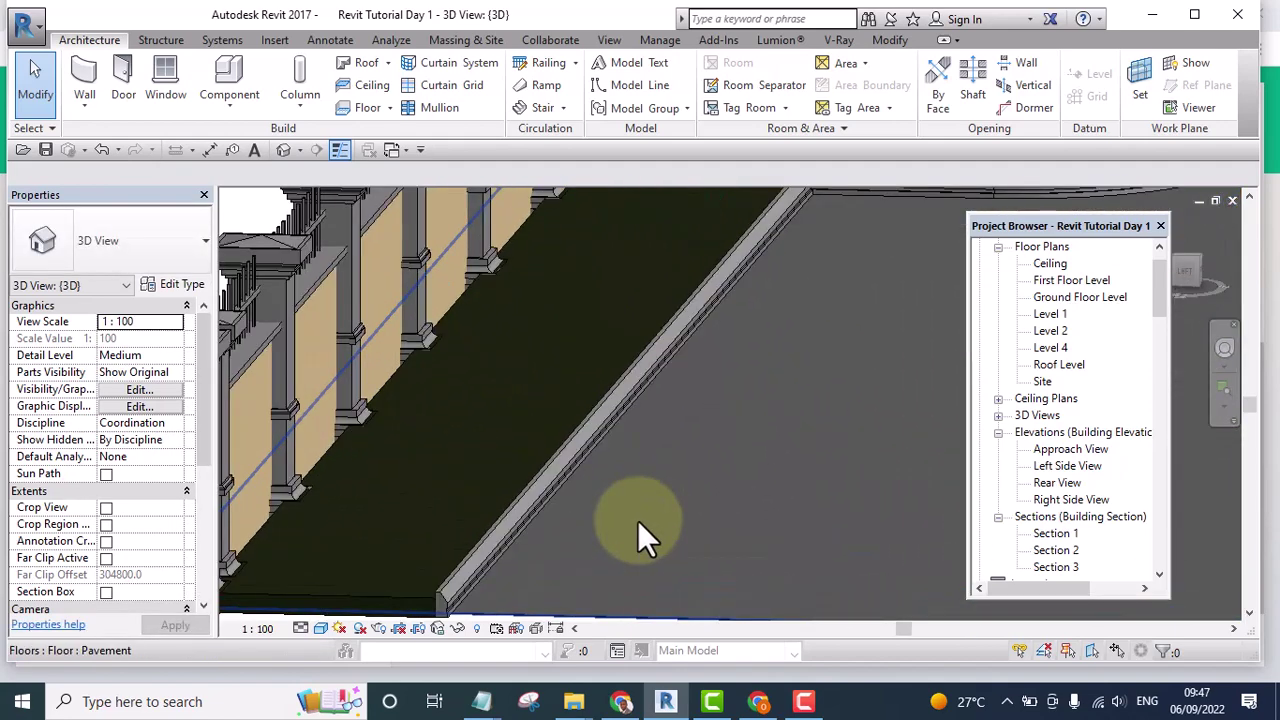